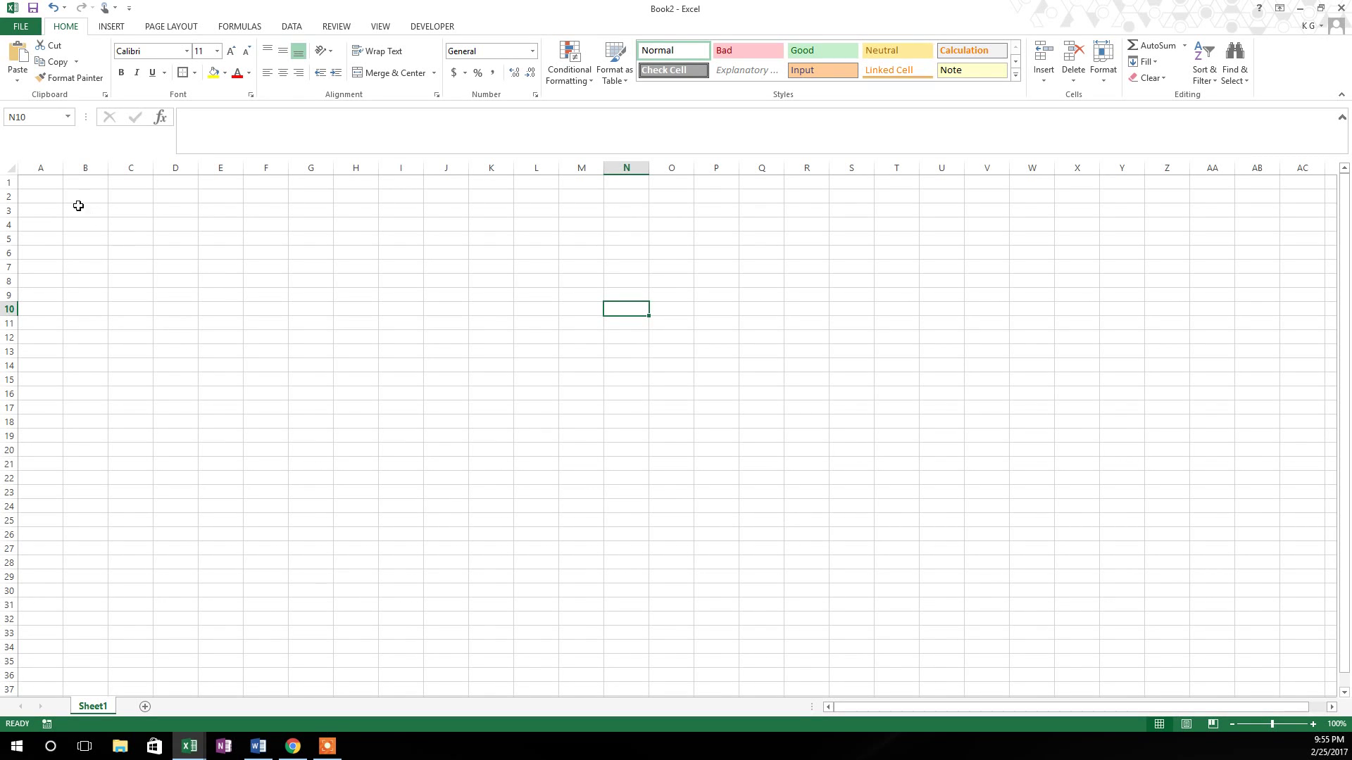
Step: Enter the person's name in cell B2 at the top of Sheet1
left_click(70, 199)
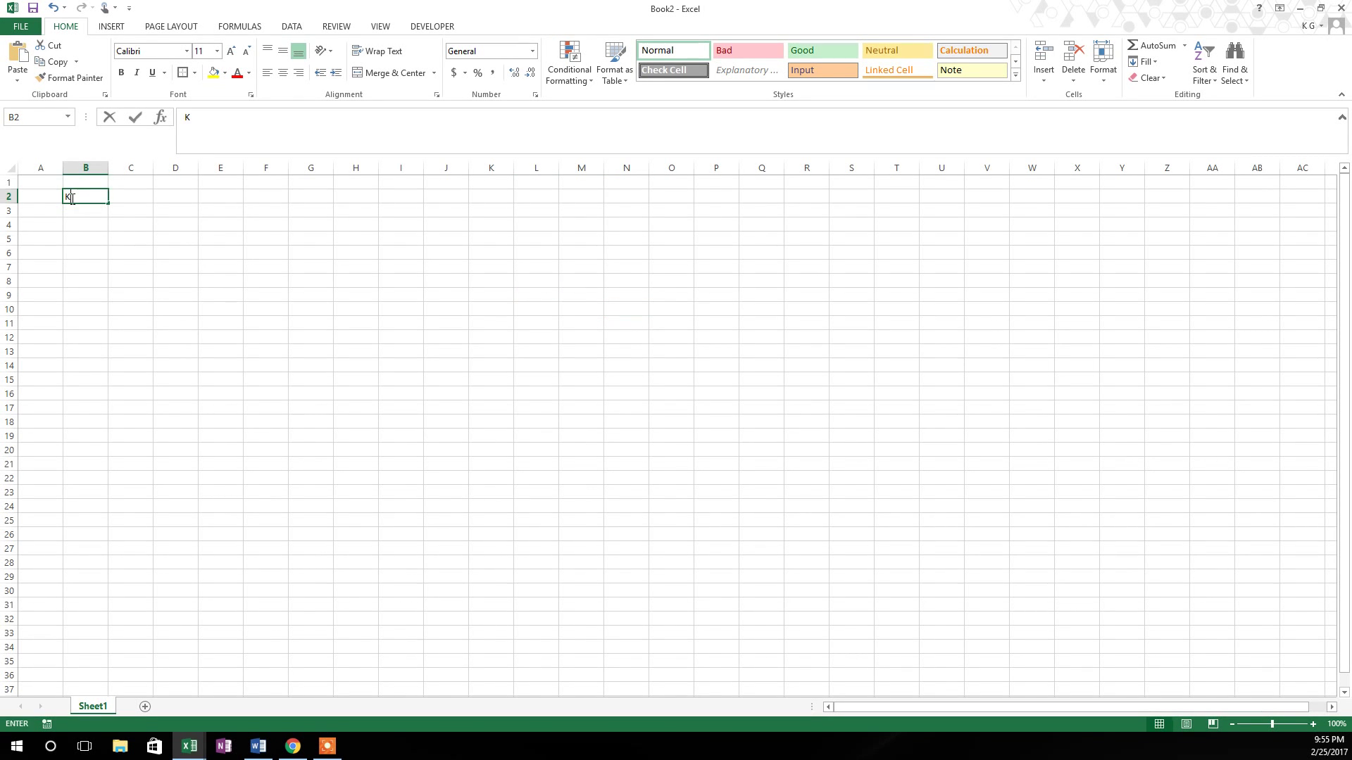
type("Kiley")
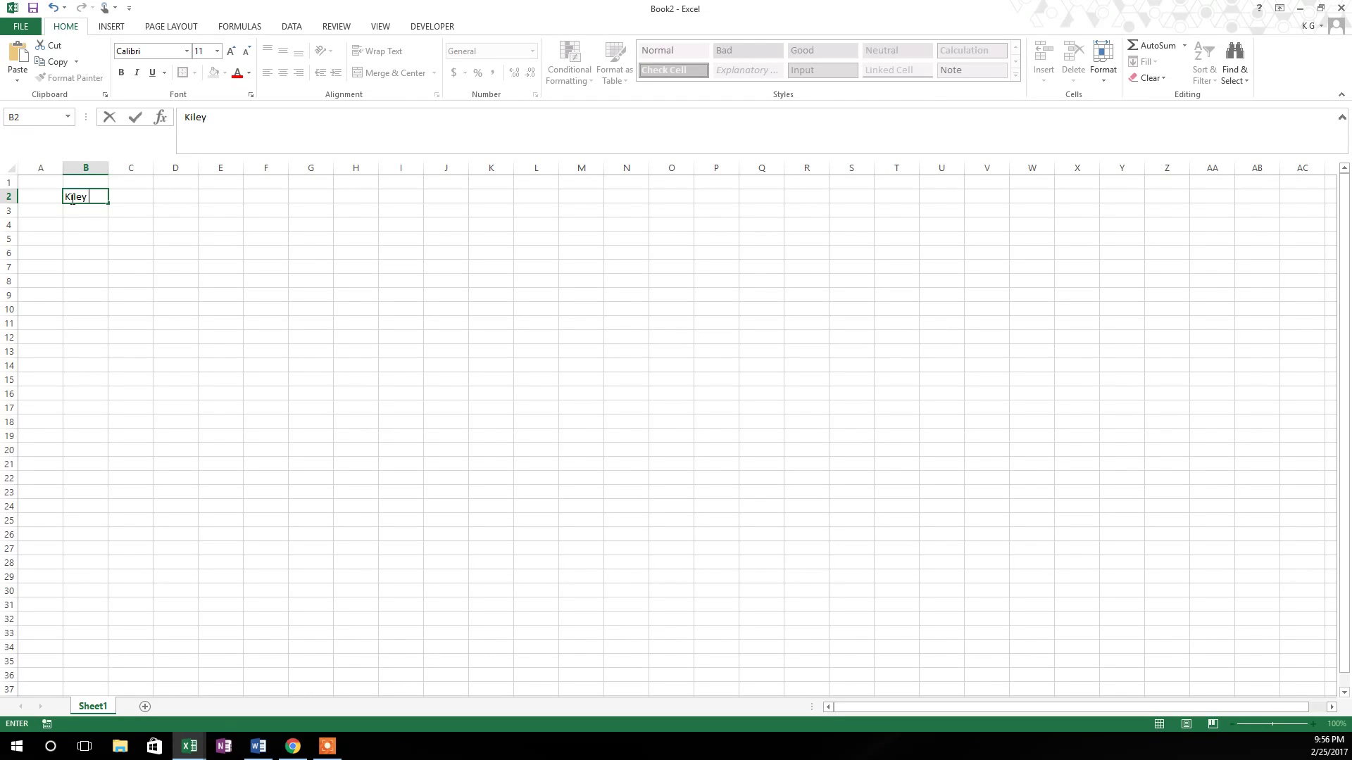
key("Left")
key("Down")
key("Down")
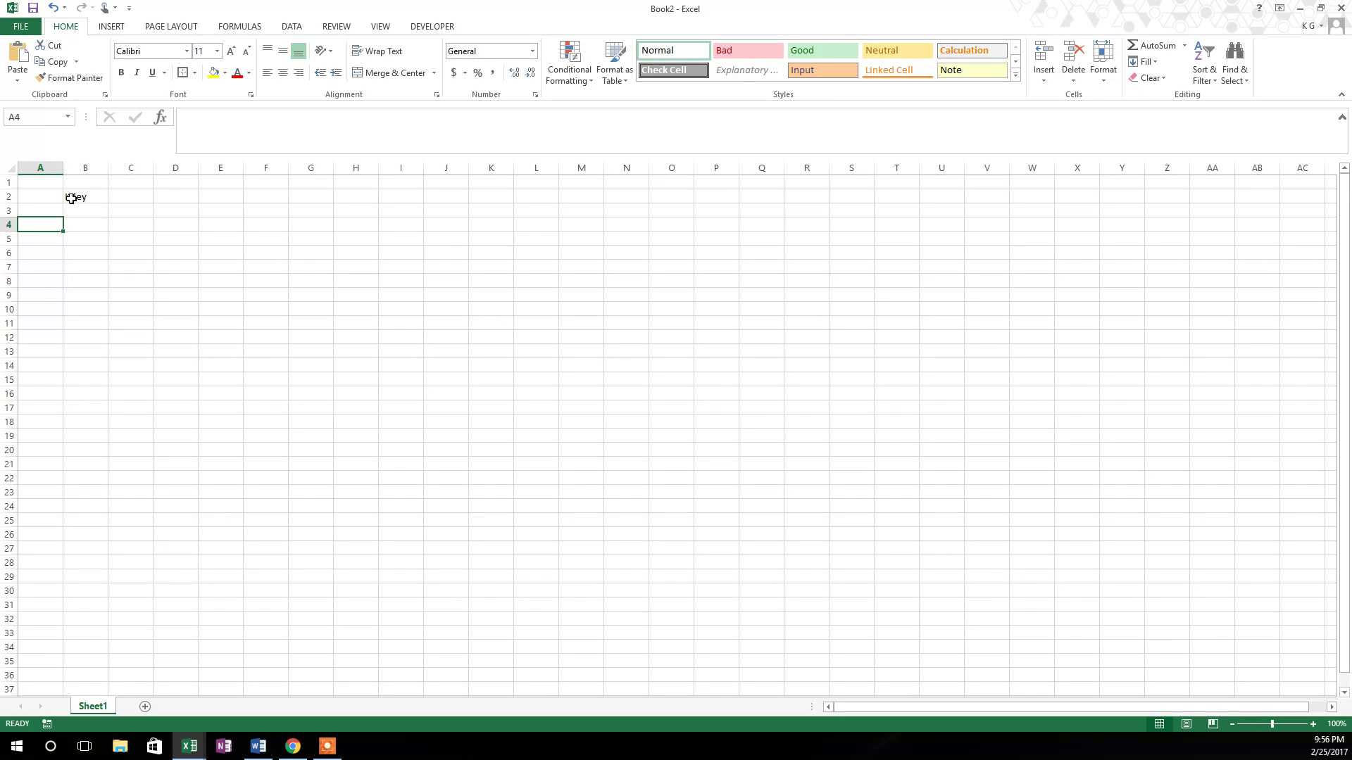
Step: Enter the label 'Hourly Wage' in A4 with the value 25 in B4
type("Hourly Wage")
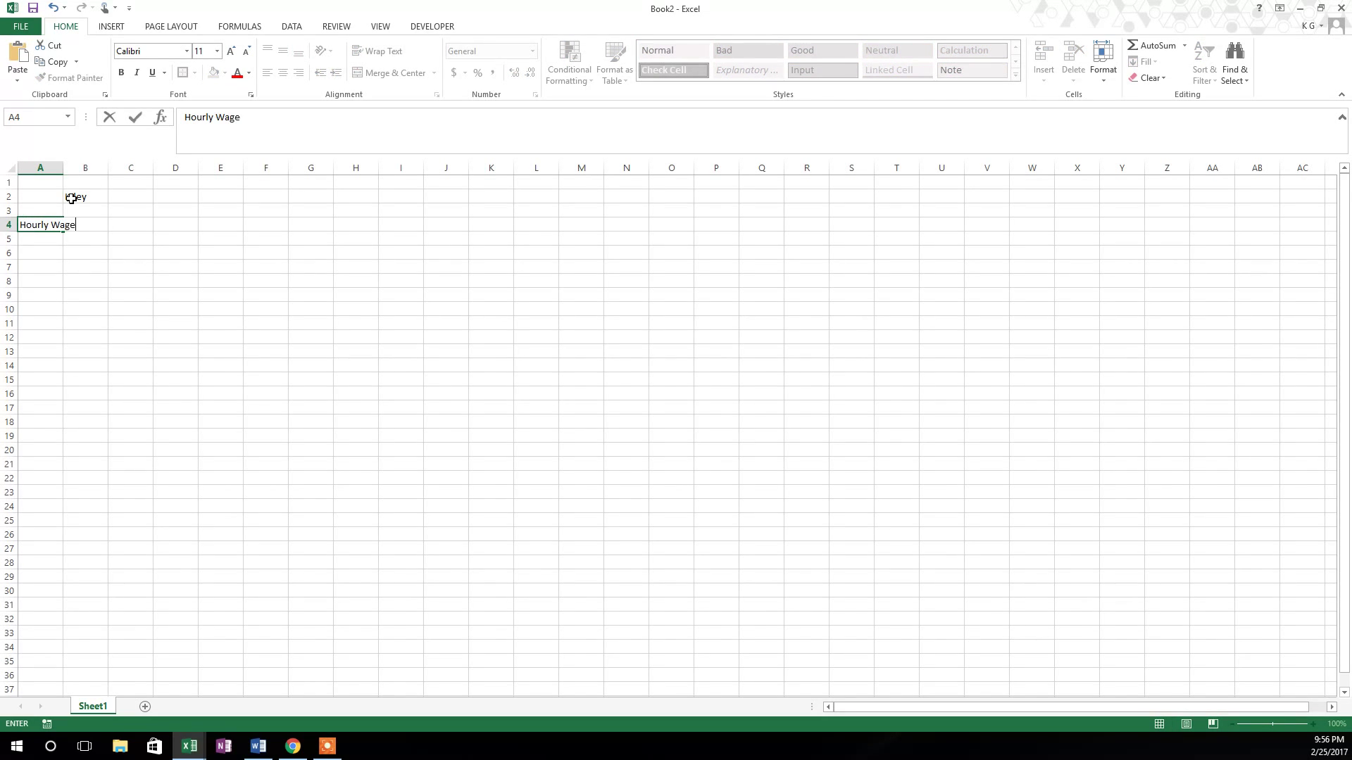
key("Return")
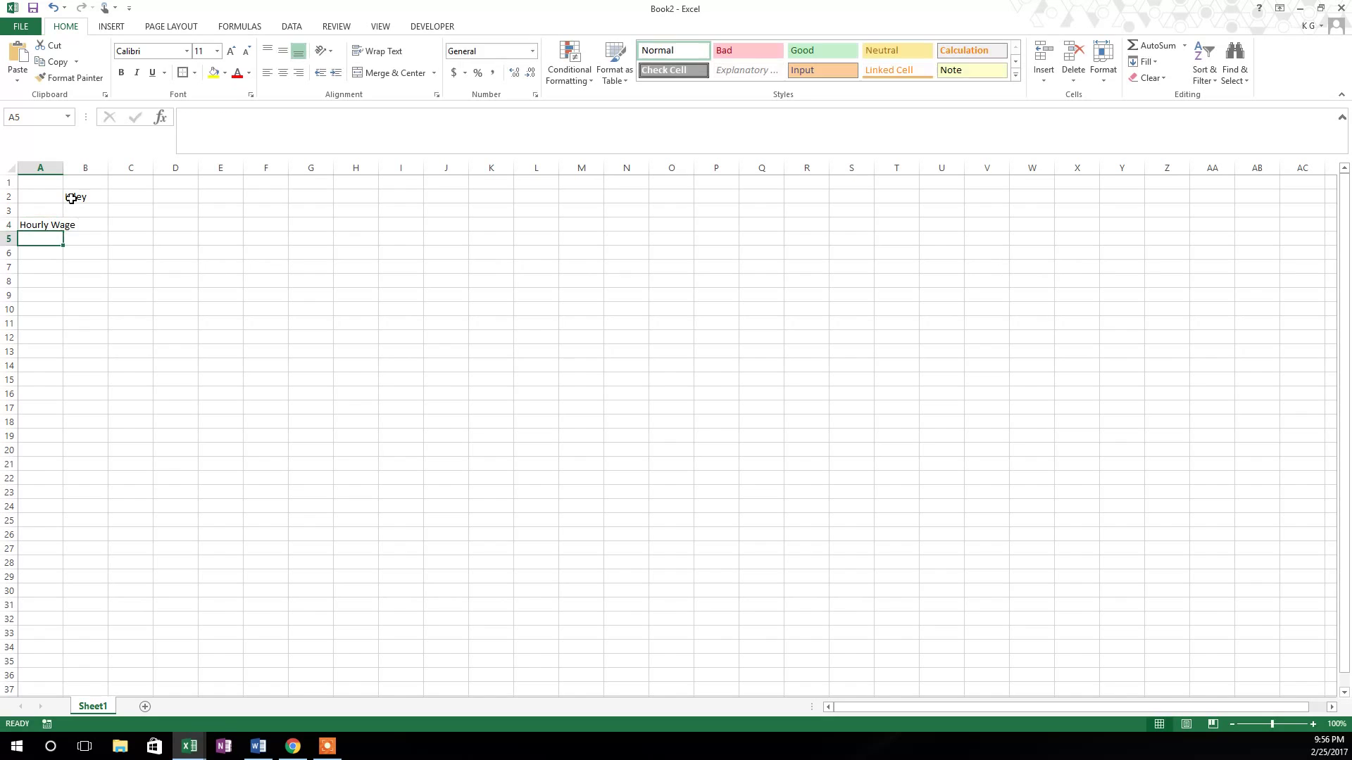
key("Up")
key("Right")
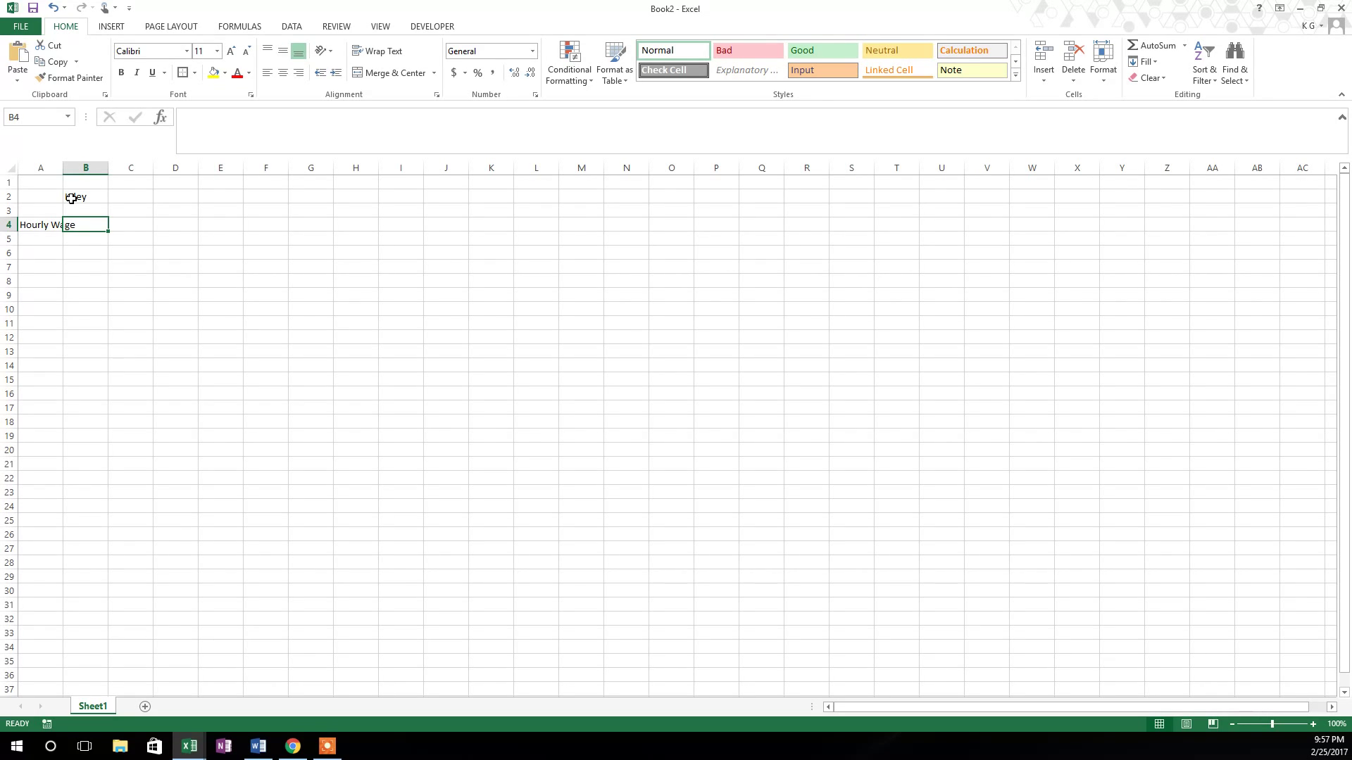
type("25")
key("Return")
key("Down")
key("Left")
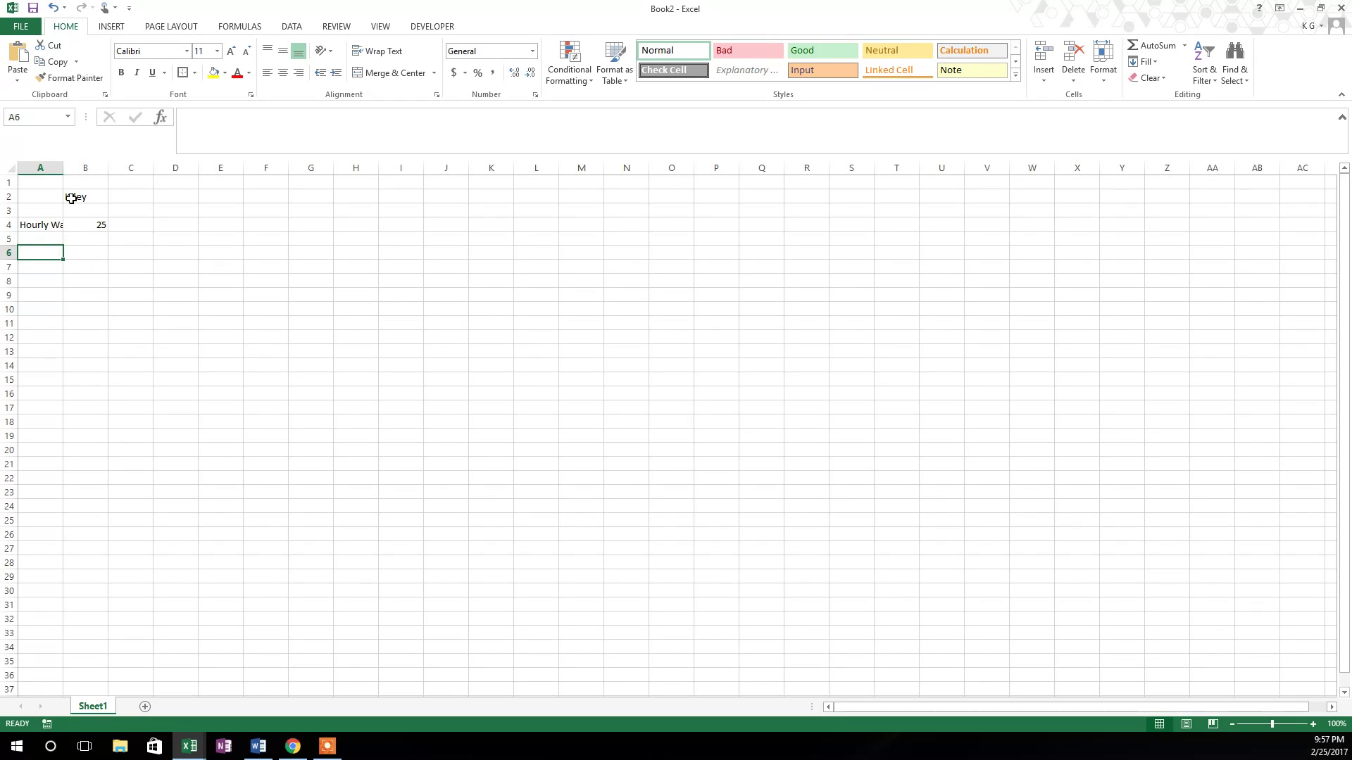
Step: Add a 'Product 1' heading in A6 and Name 'Fidget Spinner' in row 7
type("Product")
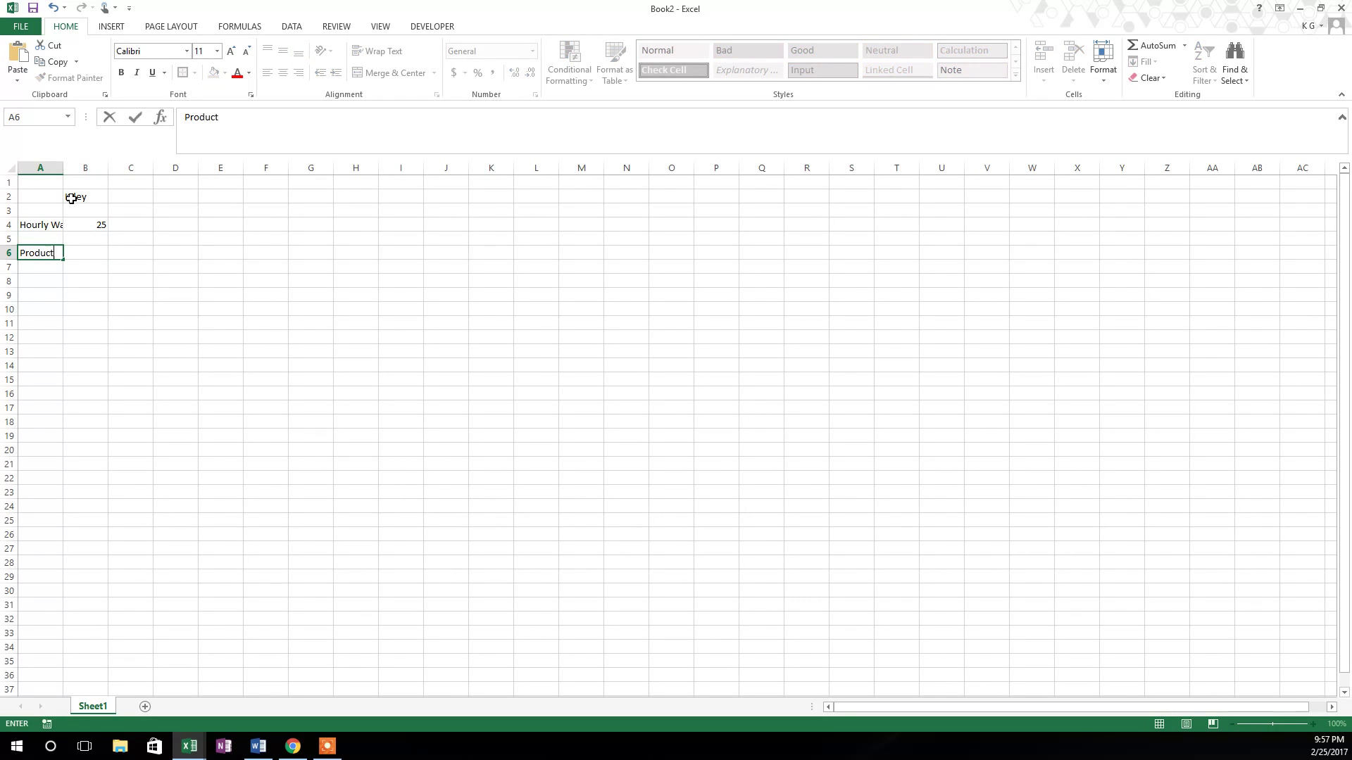
type(" 1")
key("Return")
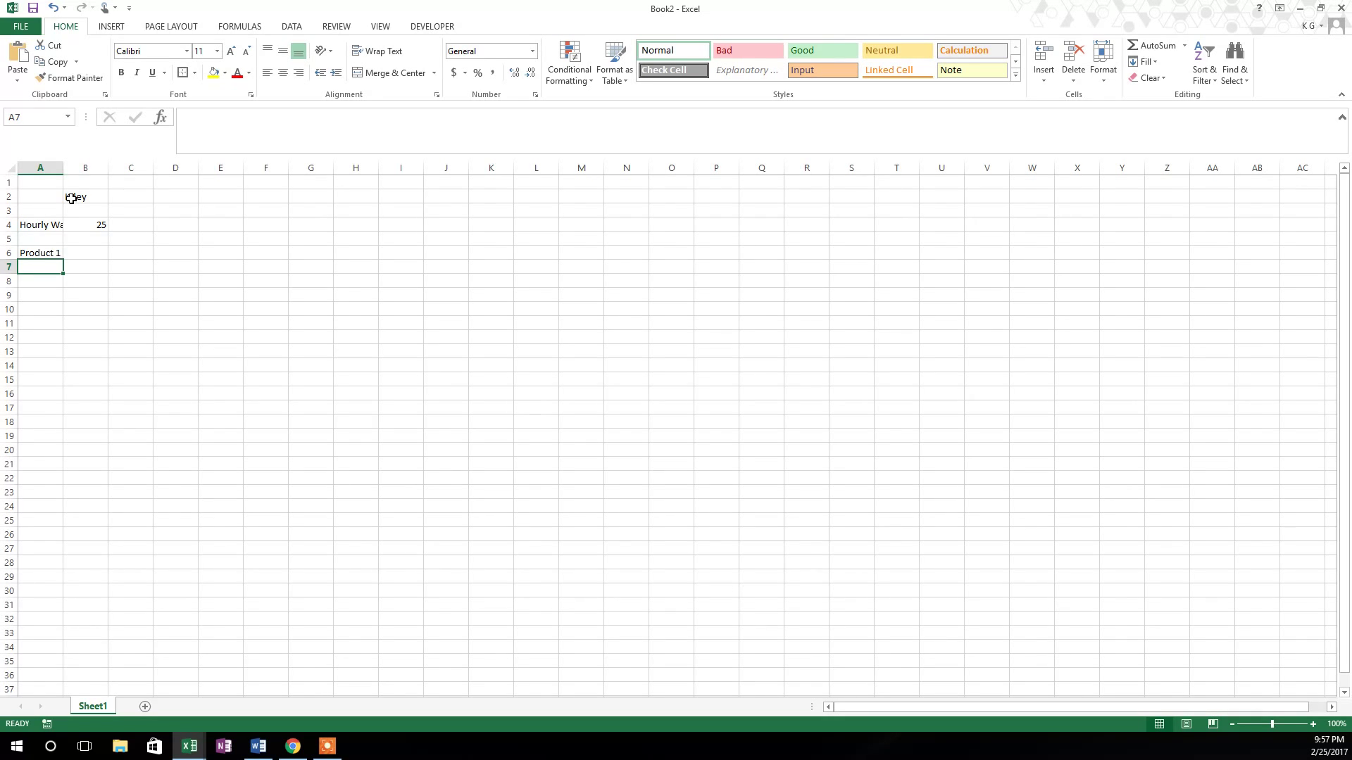
type("Name")
key("Tab")
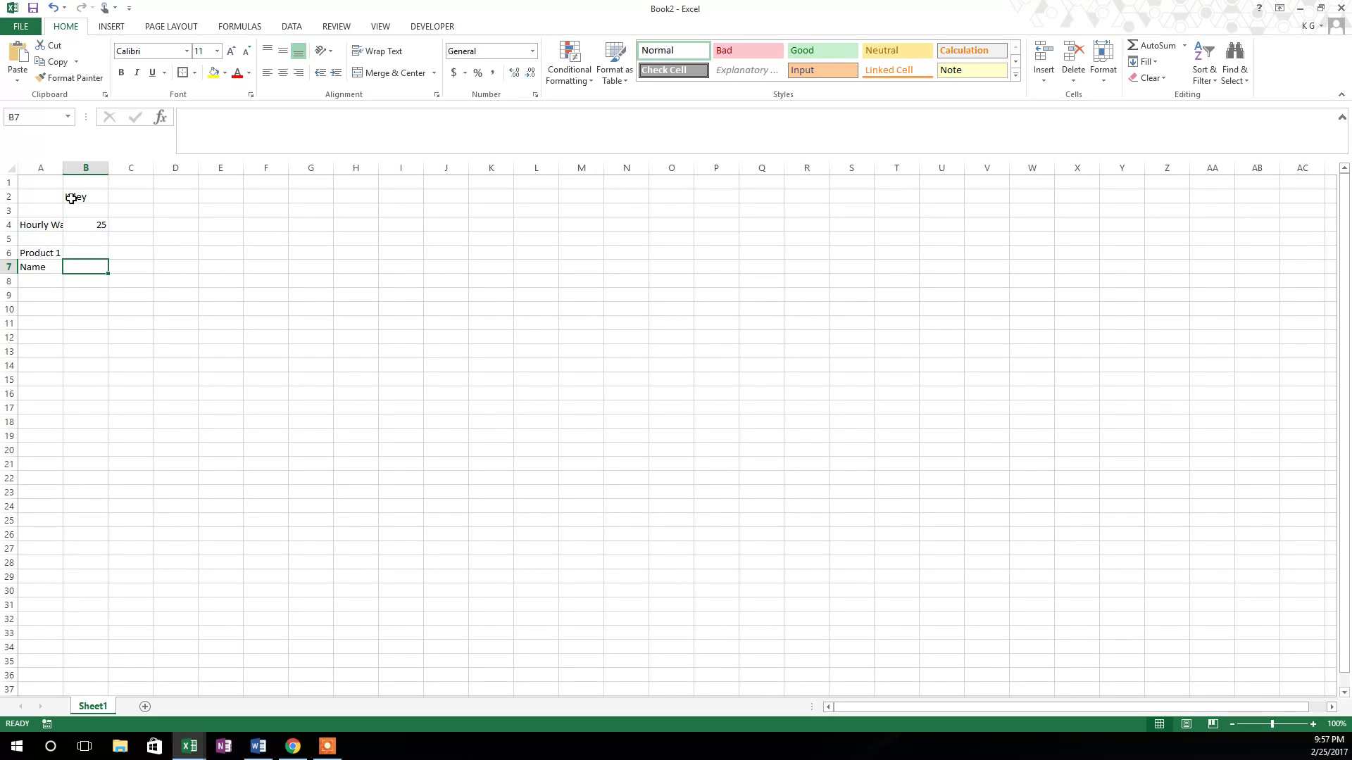
type("F")
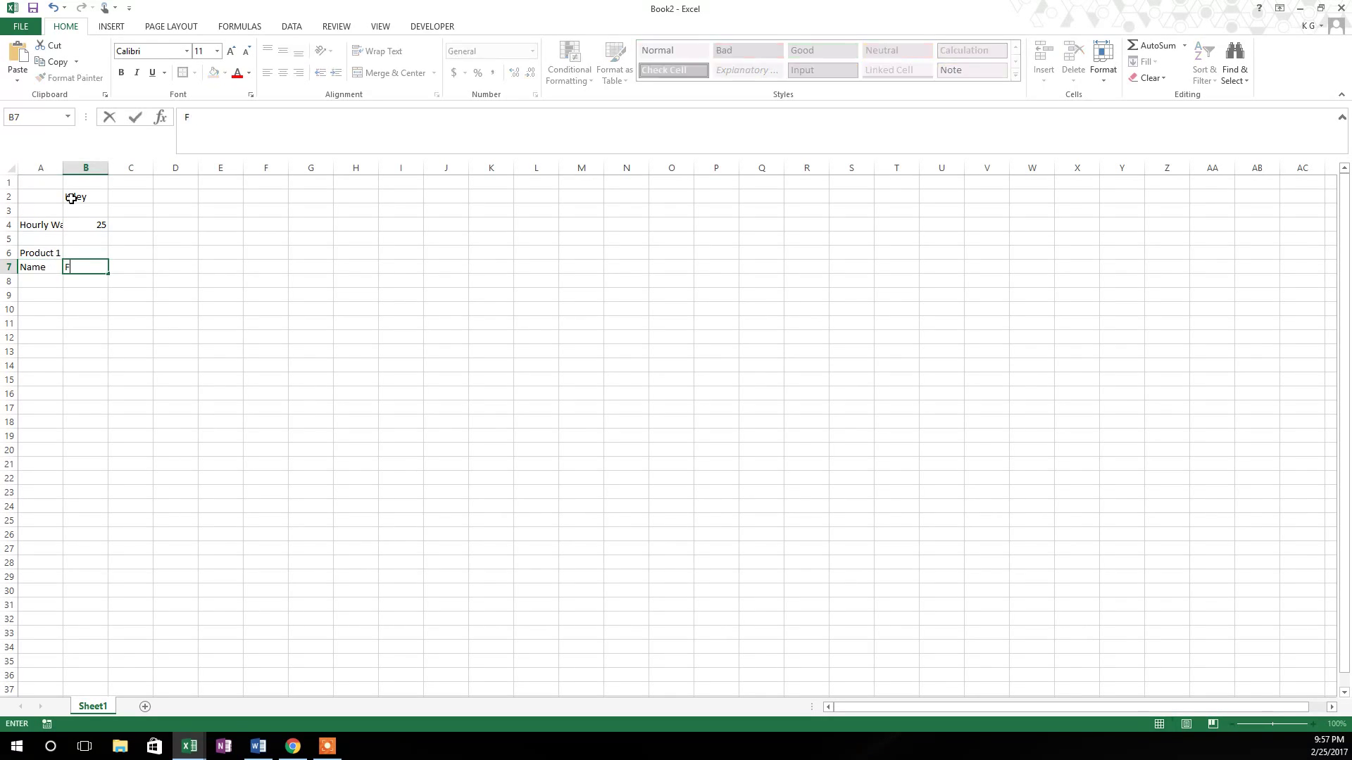
type("idget Spinner")
key("Return")
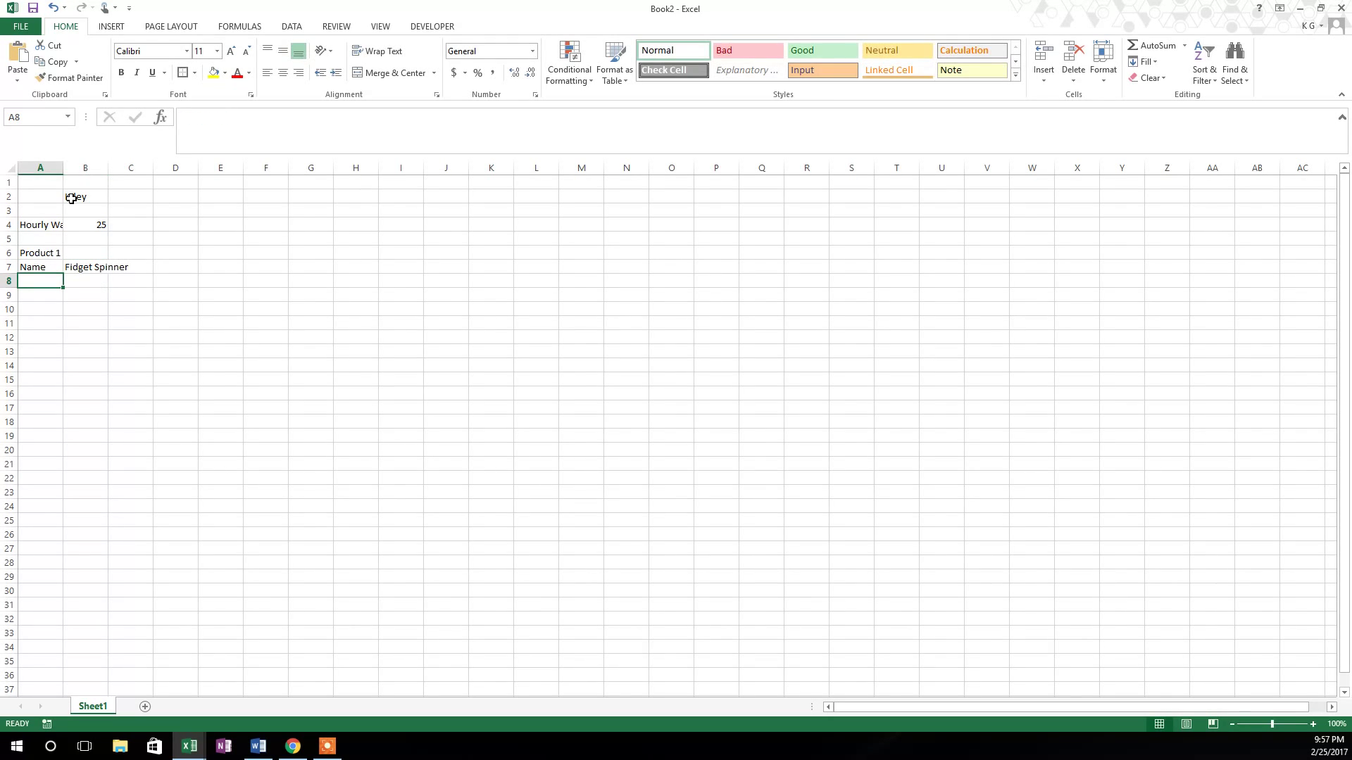
Step: Add the Retail Price label in A8 with the value 15 in B8
type("Retail P")
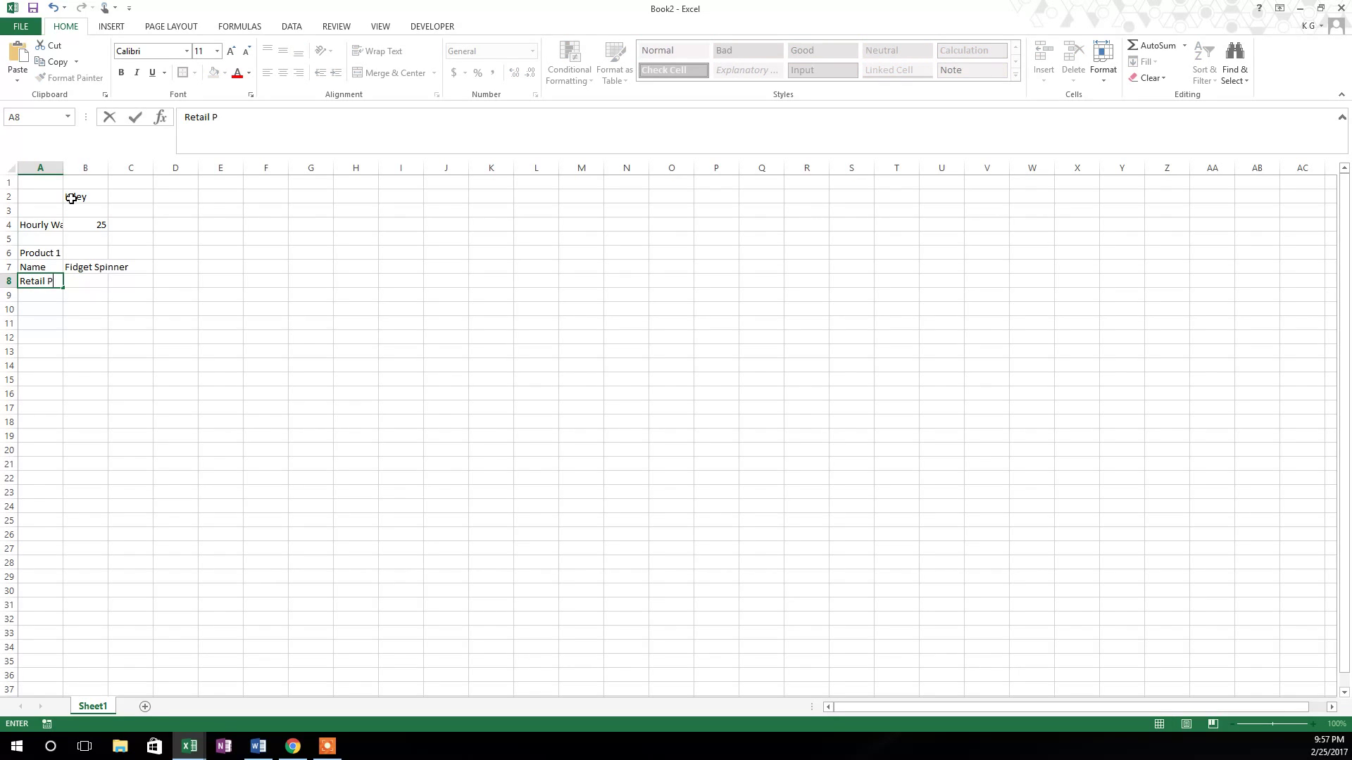
type("rice")
key("Tab")
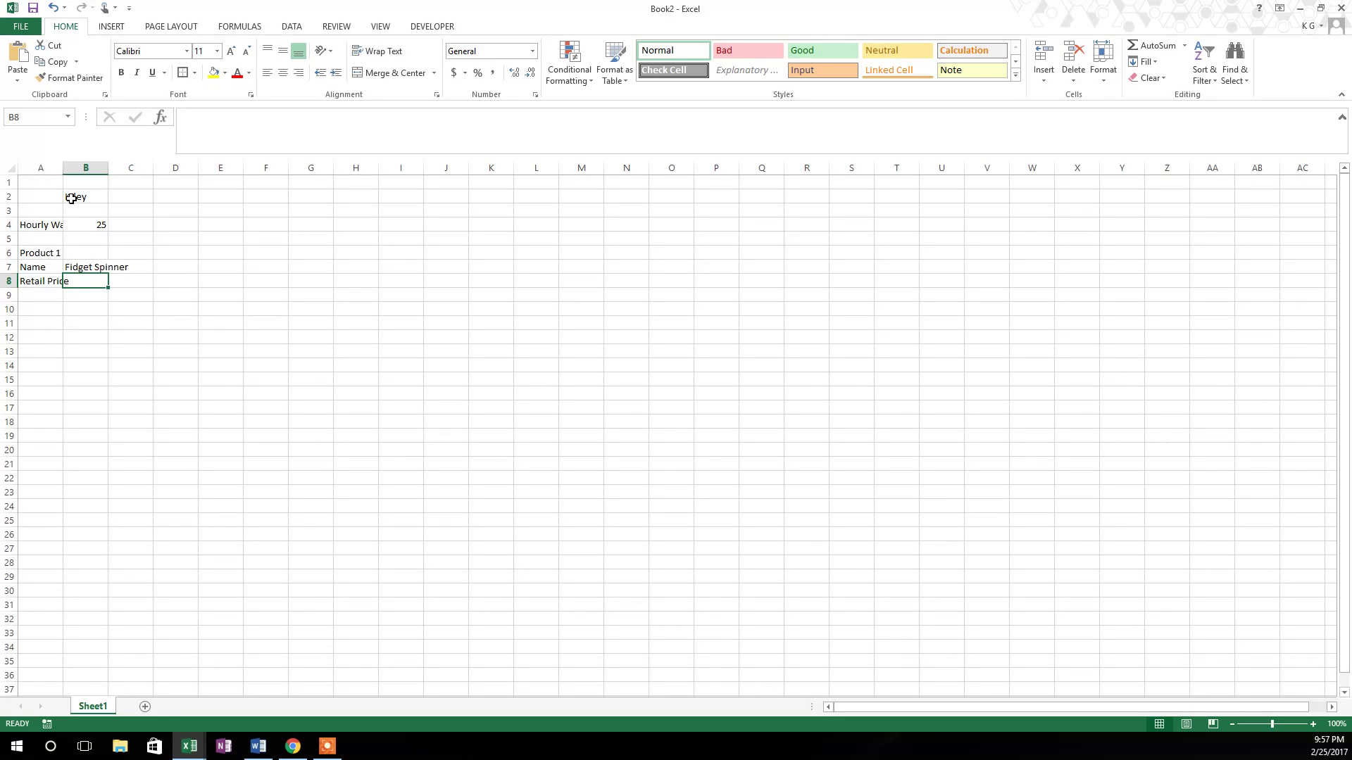
type("15")
key("Return")
key("Up")
key("Return")
key("Up")
Step: Give the retail price cell B8 a yellow fill and a thick box border
left_click(214, 75)
left_click(195, 73)
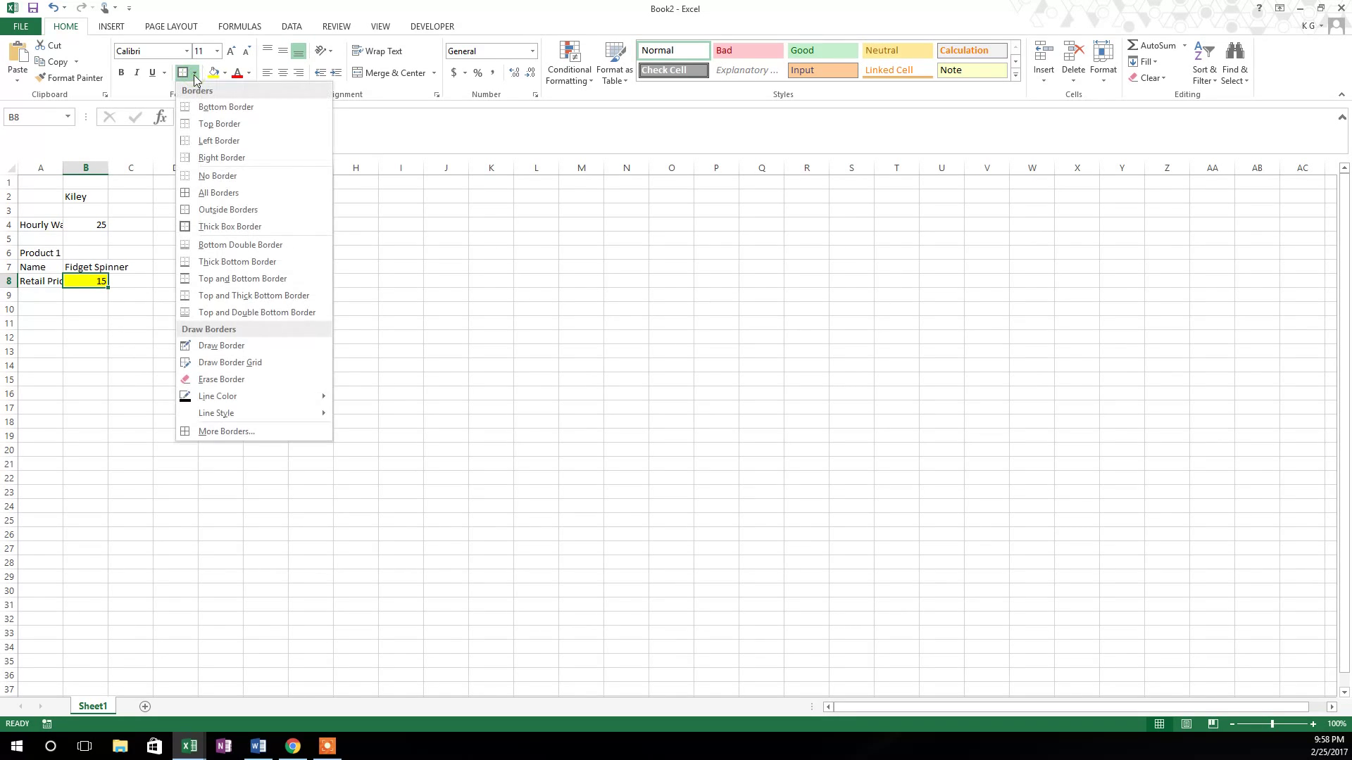
left_click(239, 226)
left_click(70, 311)
left_click(90, 281)
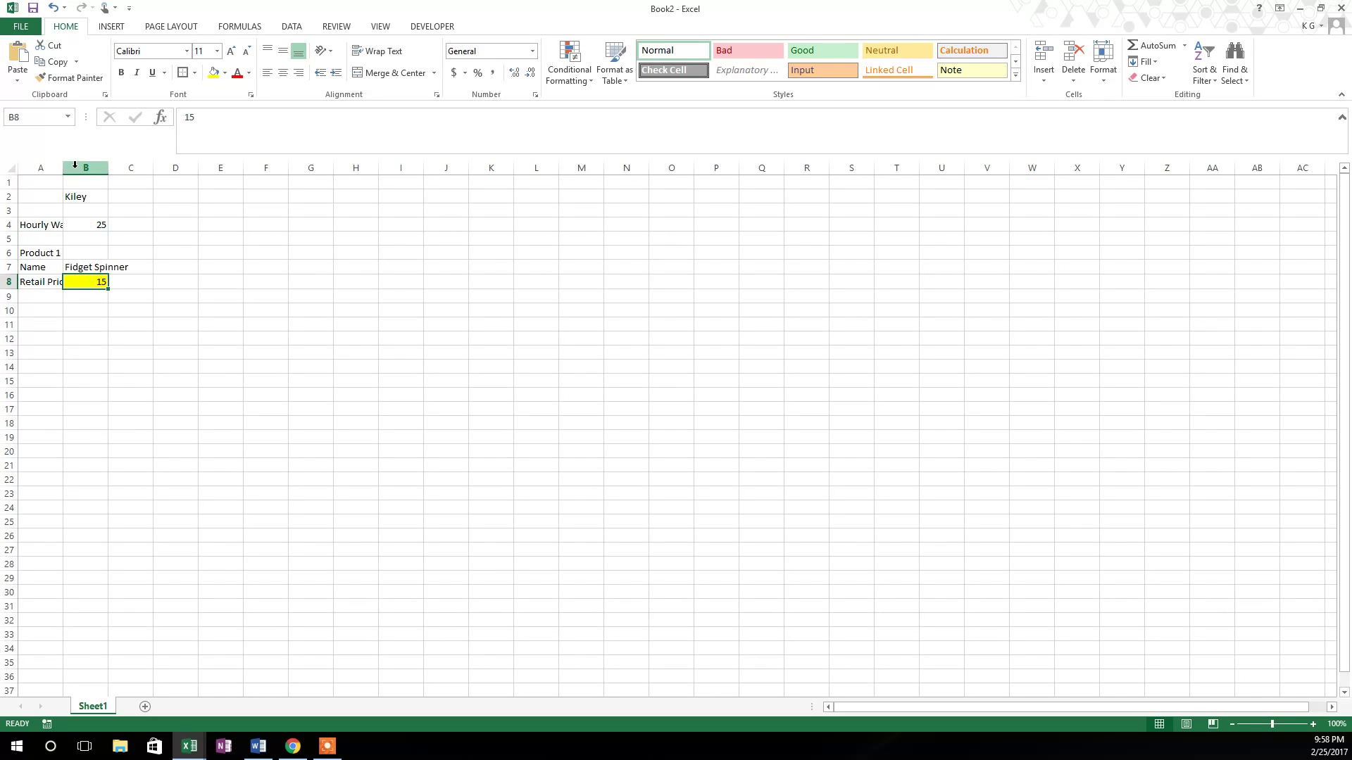
Step: AutoFit columns A and B so Hourly Wage, Retail Price and Fidget Spinner show fully
left_click_drag(42, 165, 88, 191)
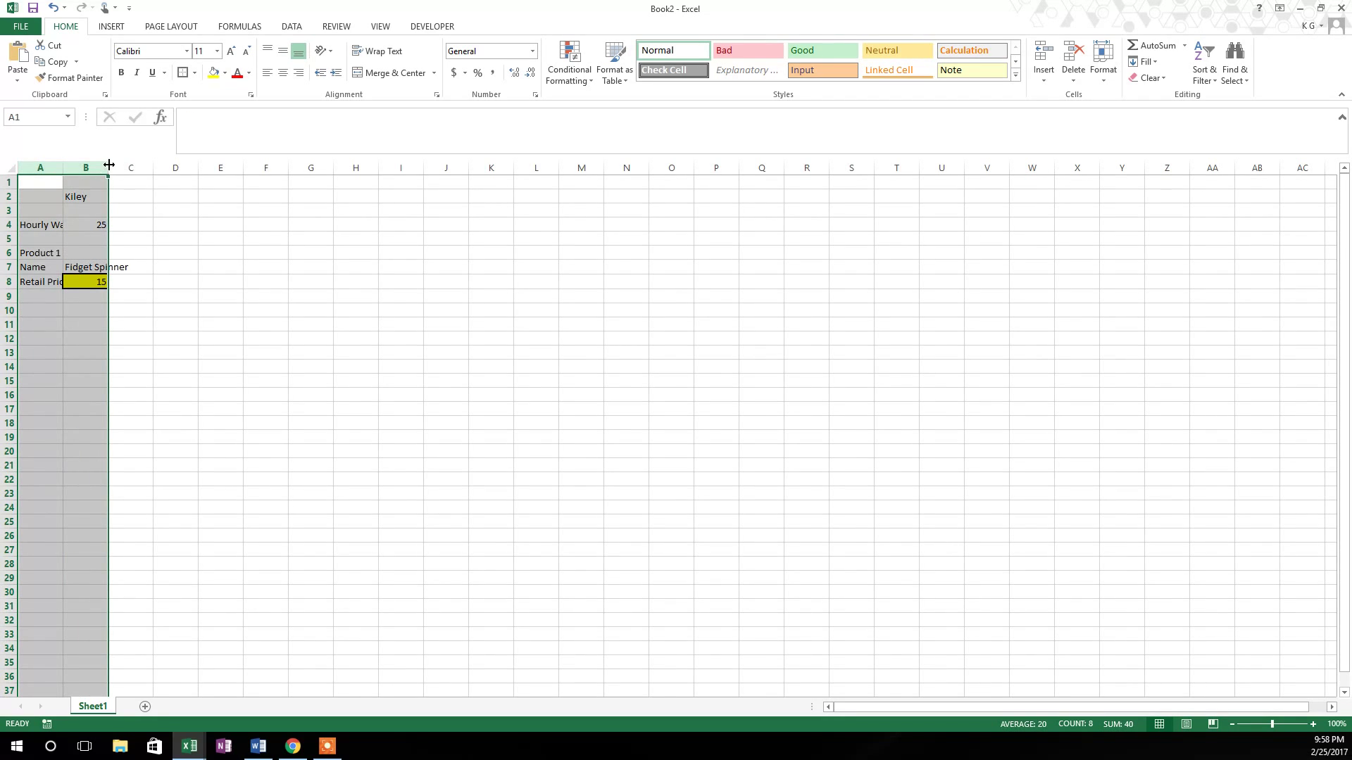
double_click(110, 164)
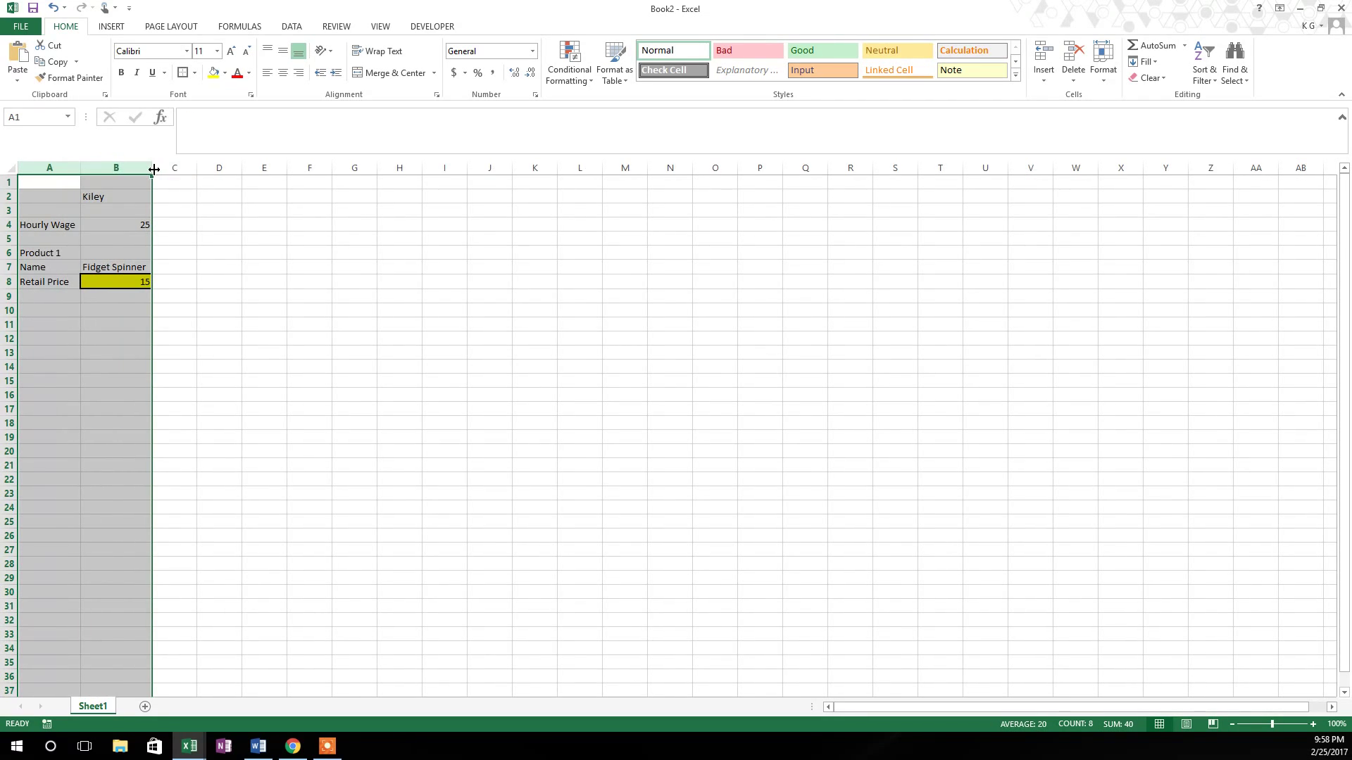
left_click(51, 294)
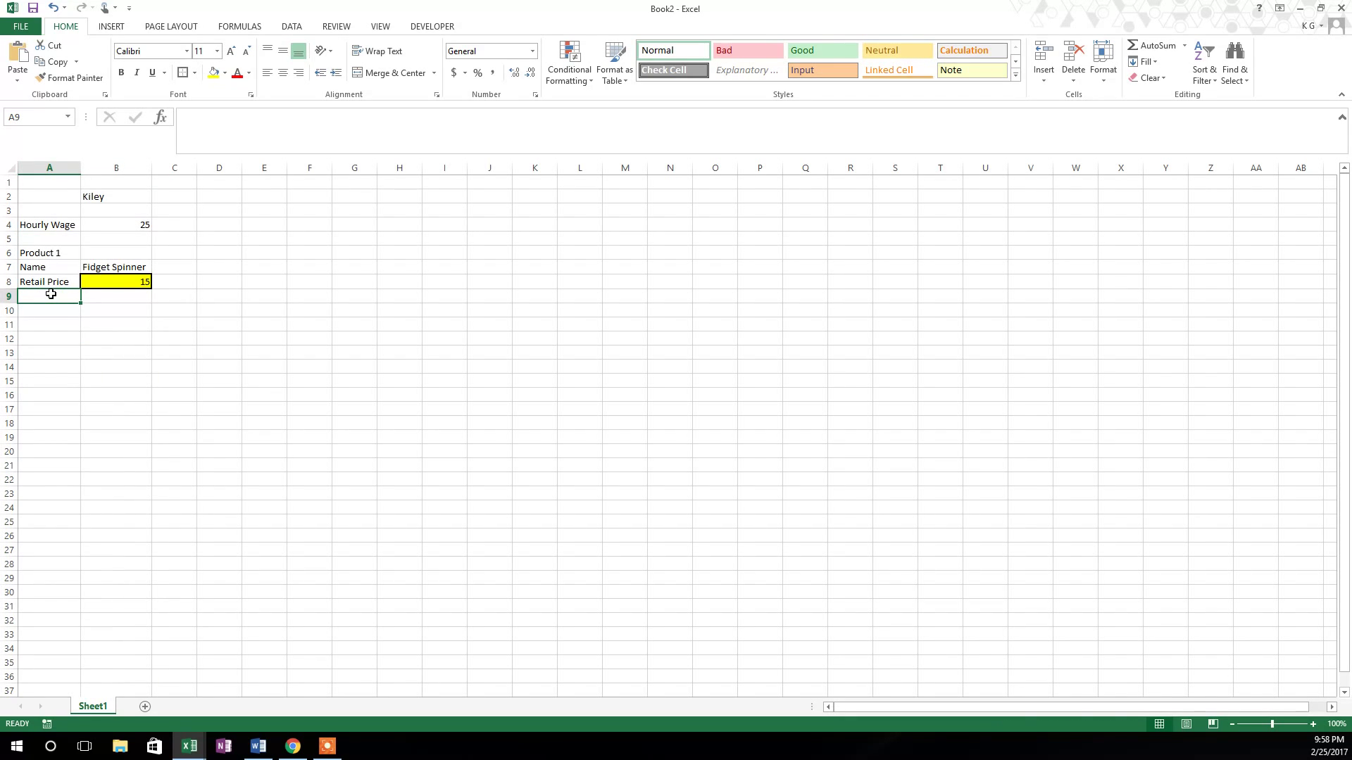
Step: List the labels Materials, Bearing, Wood and Plastic in A9 through A12
type("Mat")
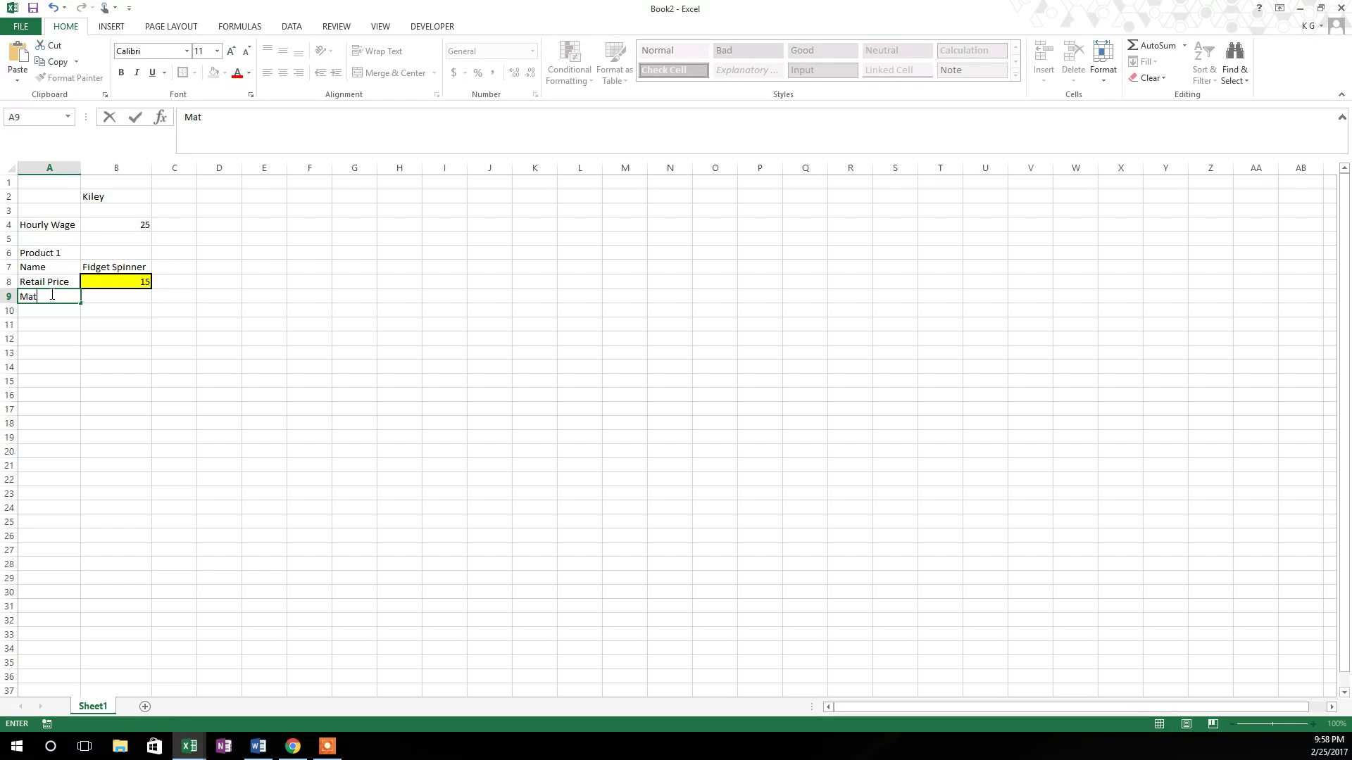
type("erials")
key("Return")
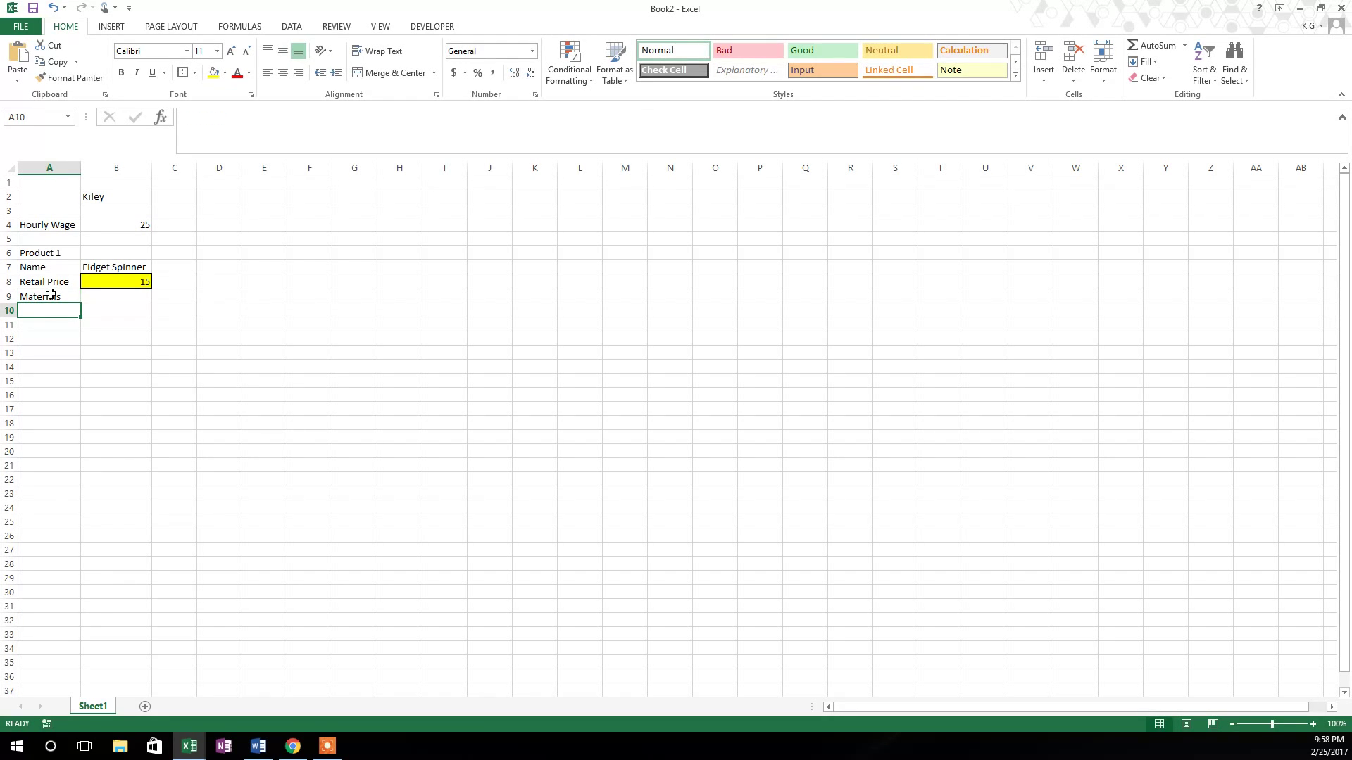
type("Be")
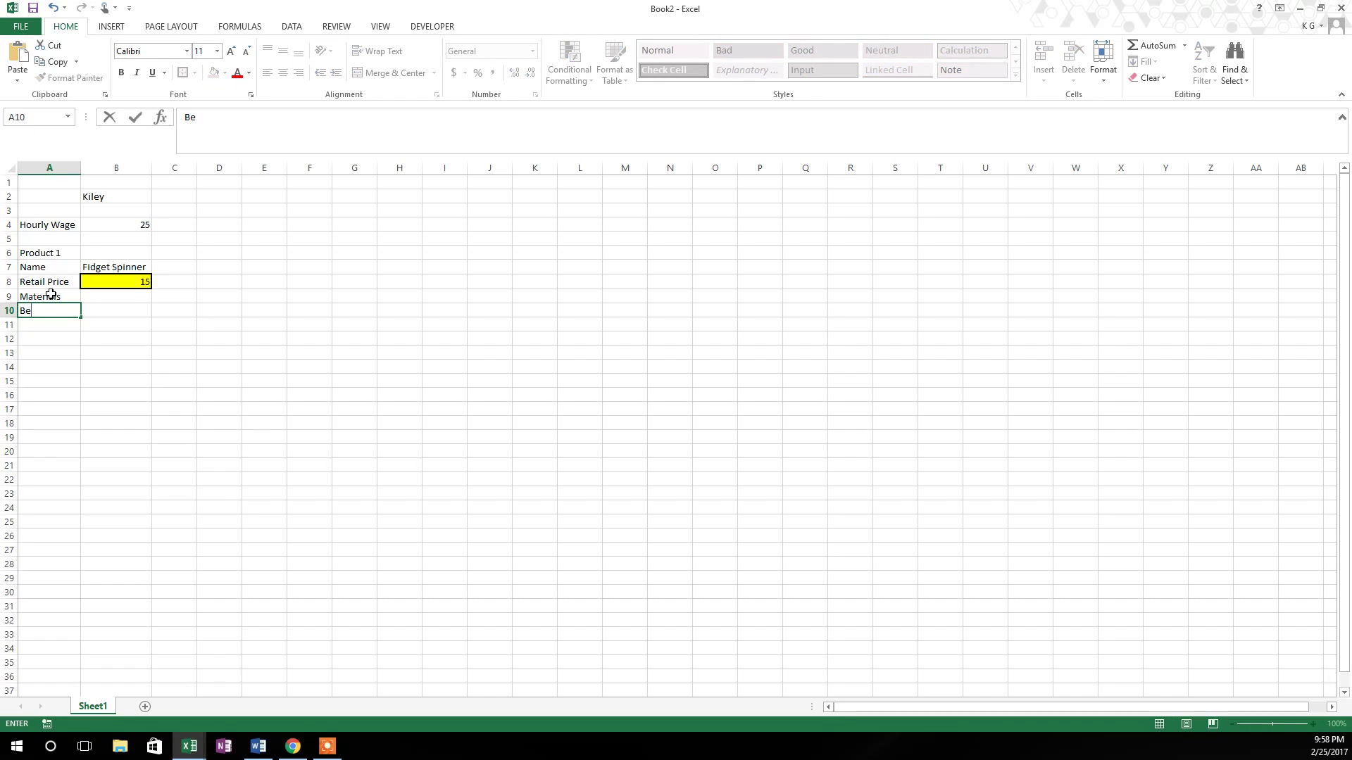
type("aring")
key("Return")
type("Wood")
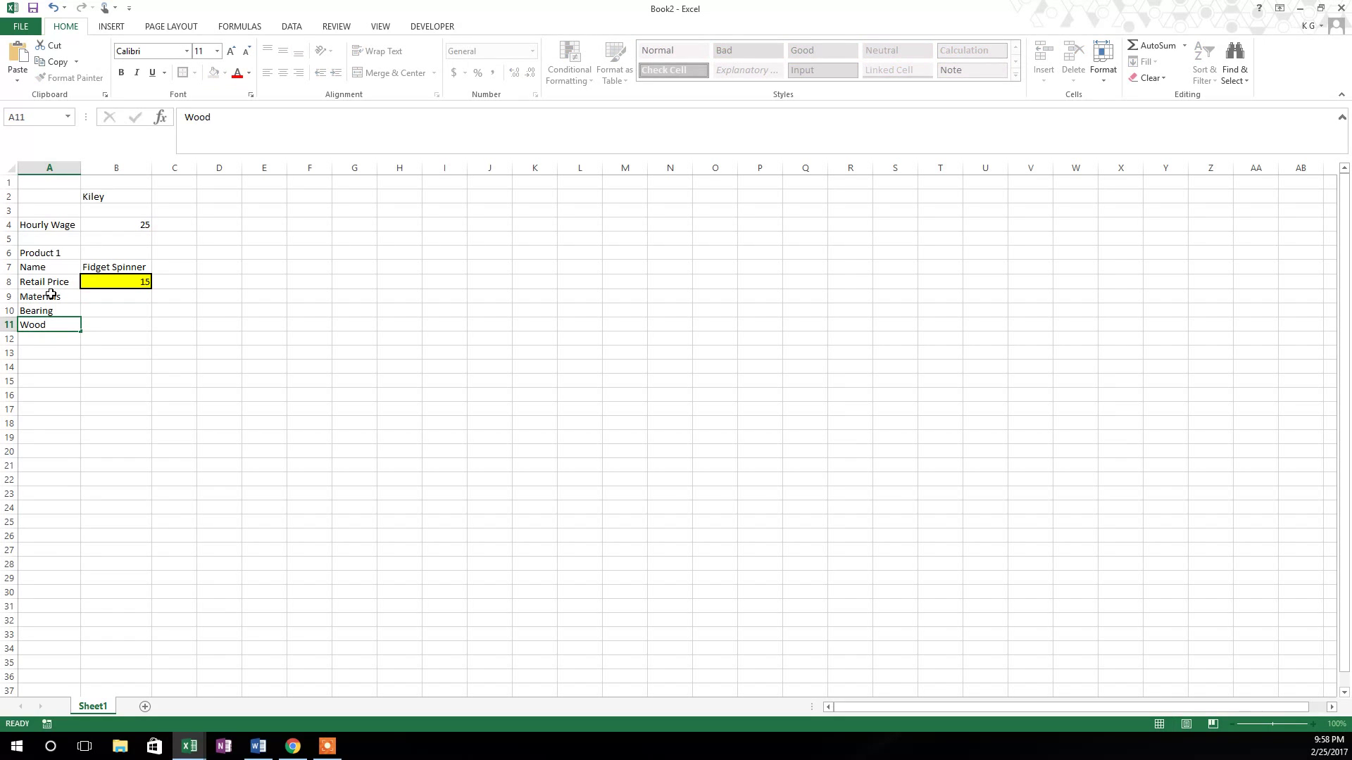
key("Return")
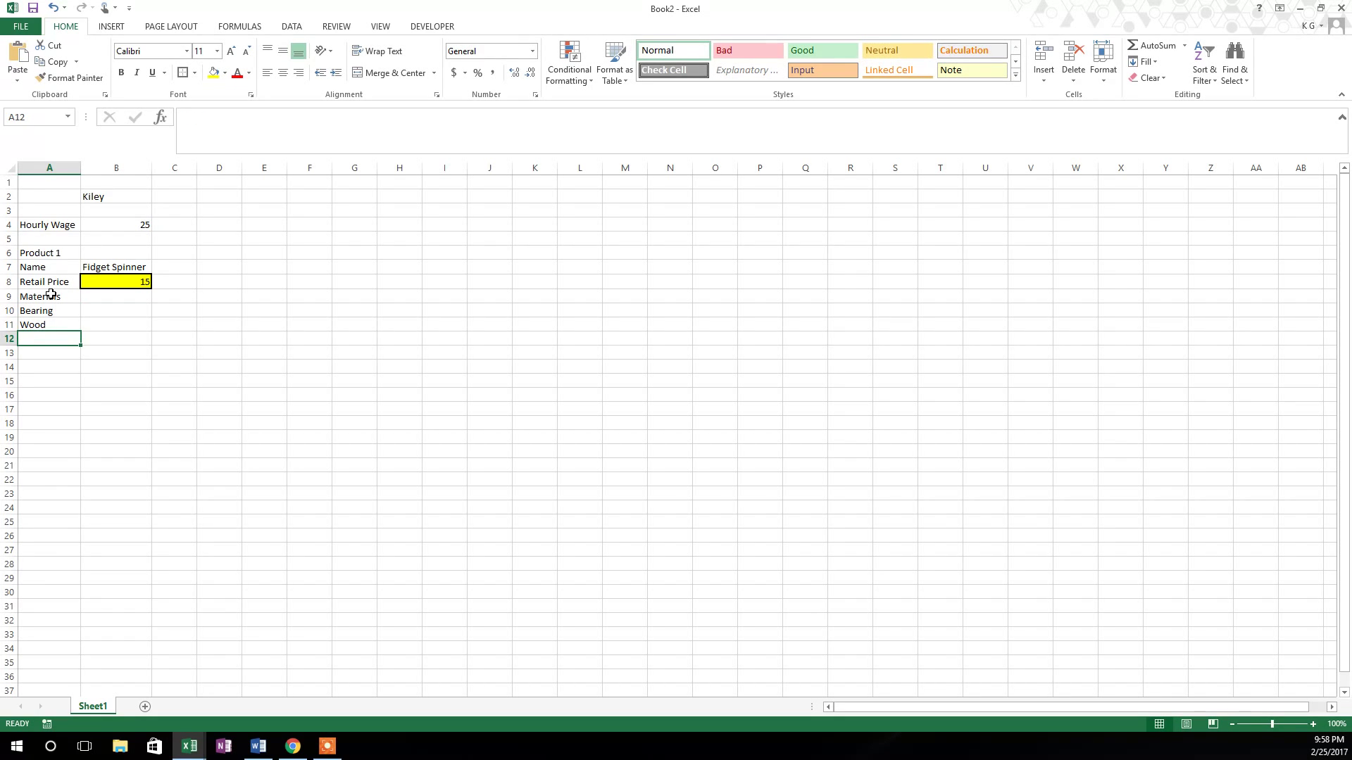
type("Placs")
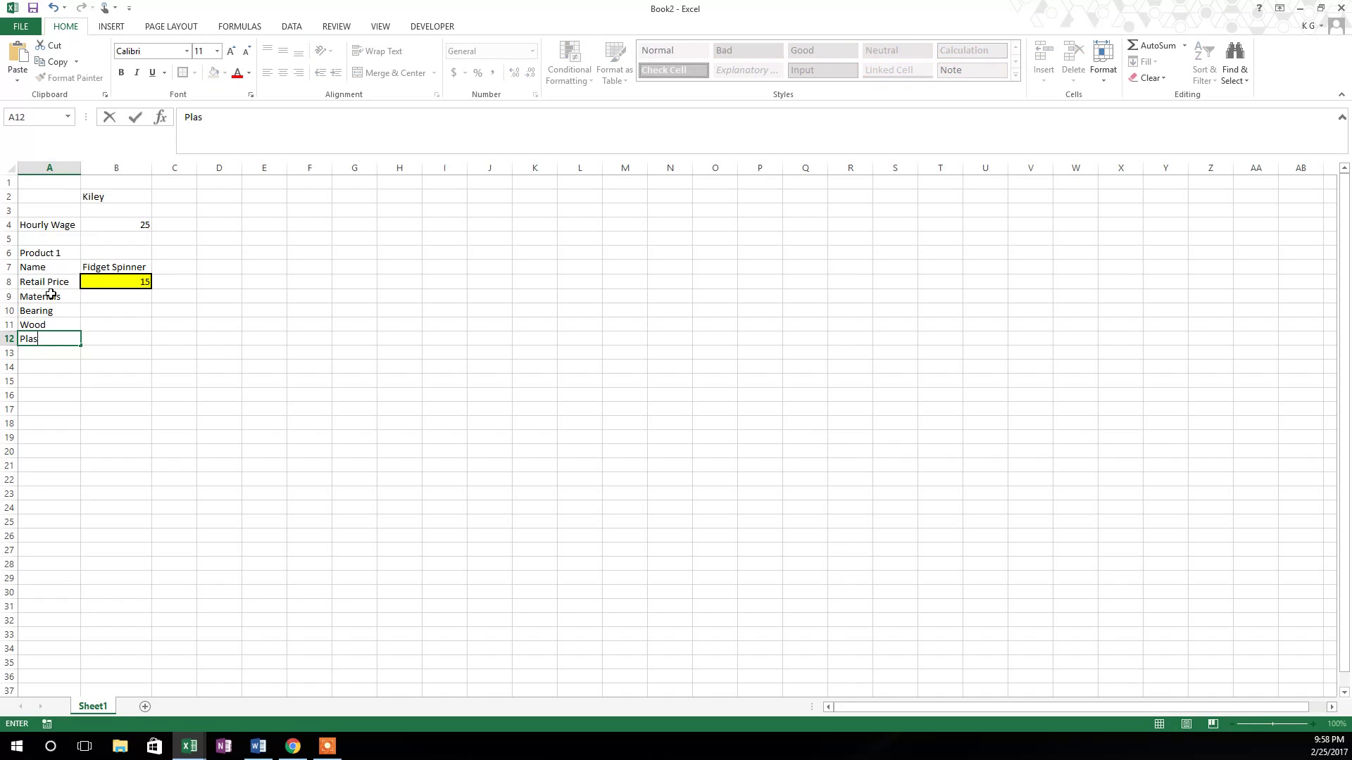
type("tic")
key("Return")
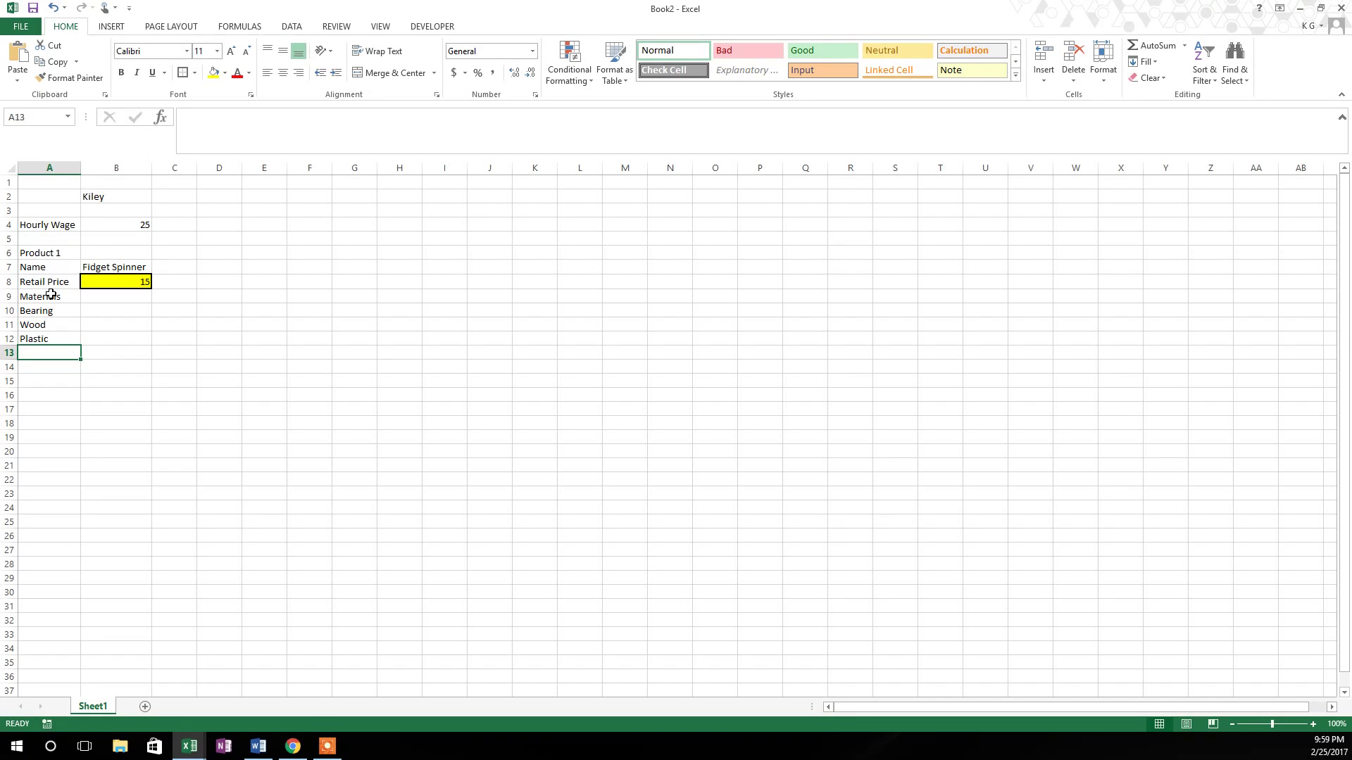
Step: Add the labels Time and Time Cost in A13 and A14
type("Time")
key("Return")
type("Time Cost")
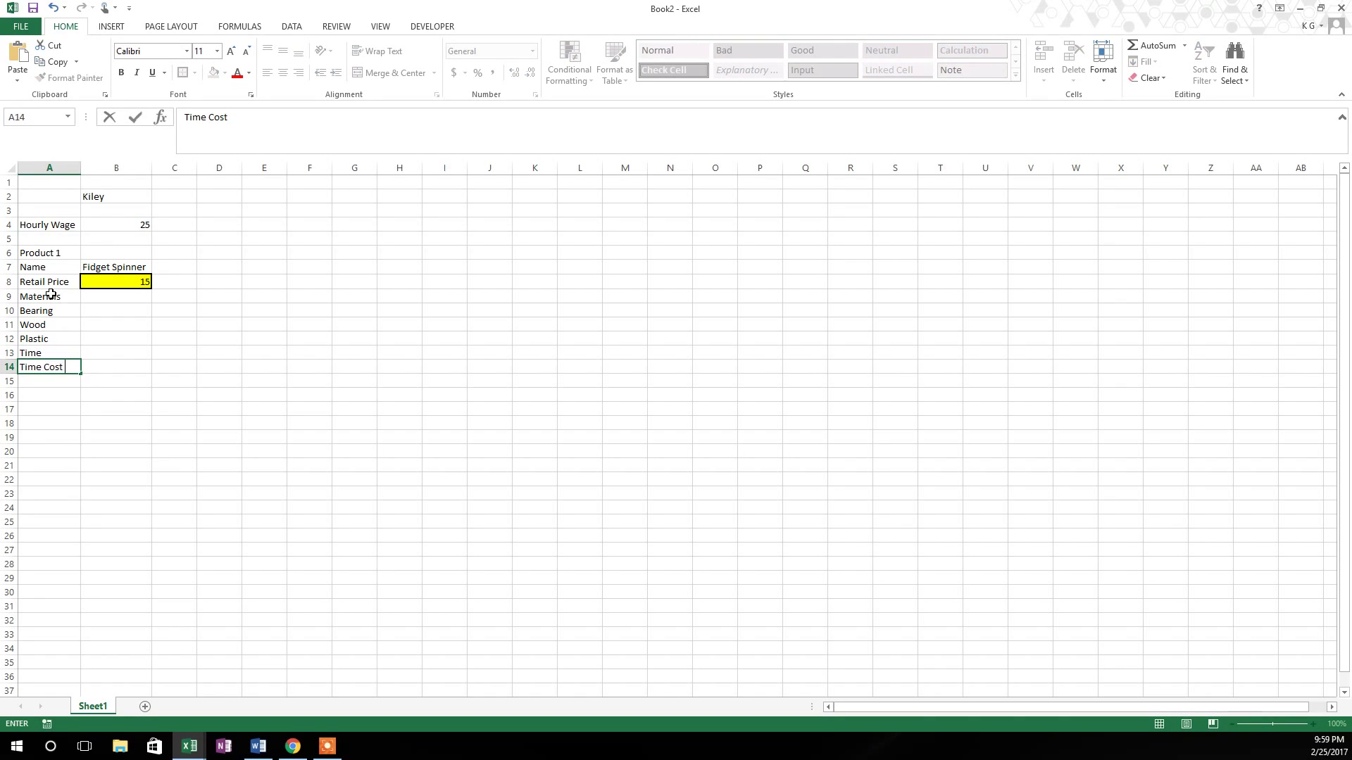
key("Return")
key("Up")
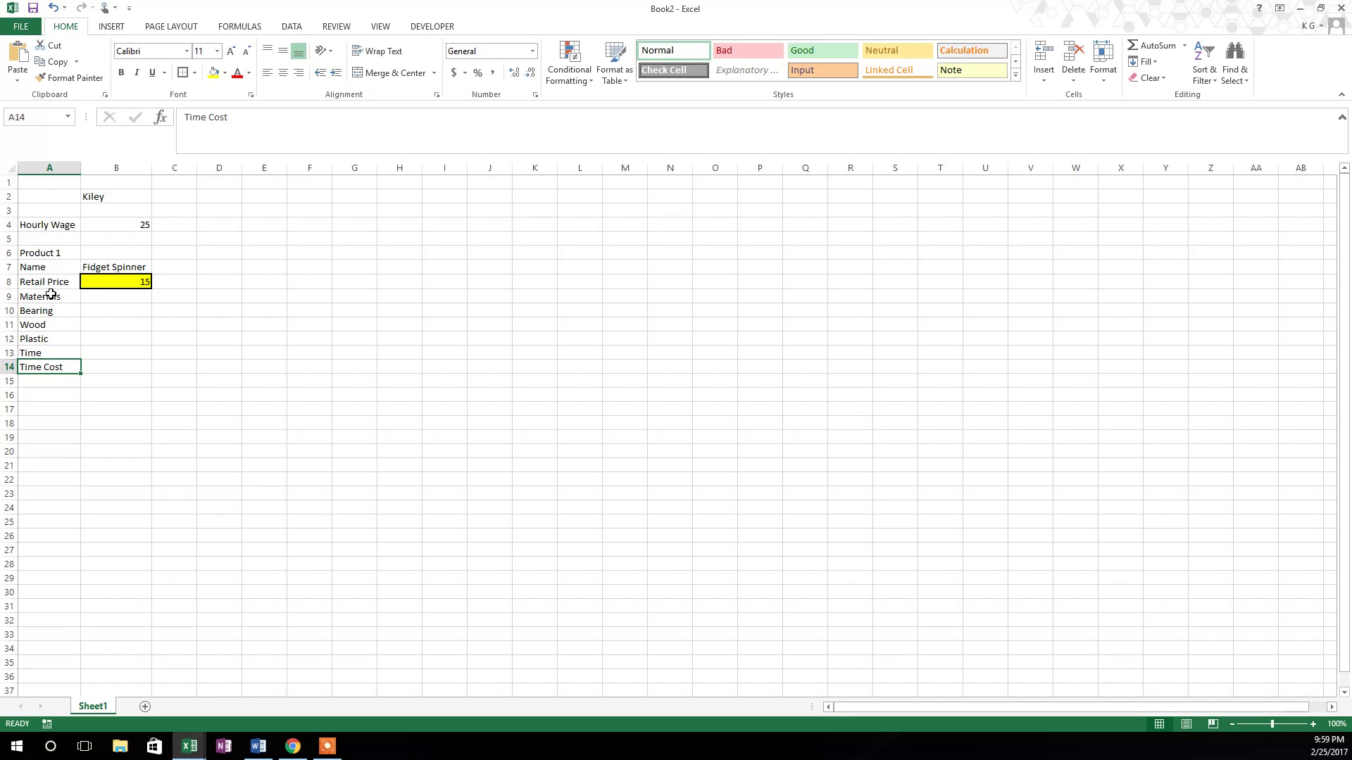
key("Right")
key("Up")
key("Up")
key("Up")
key("Up")
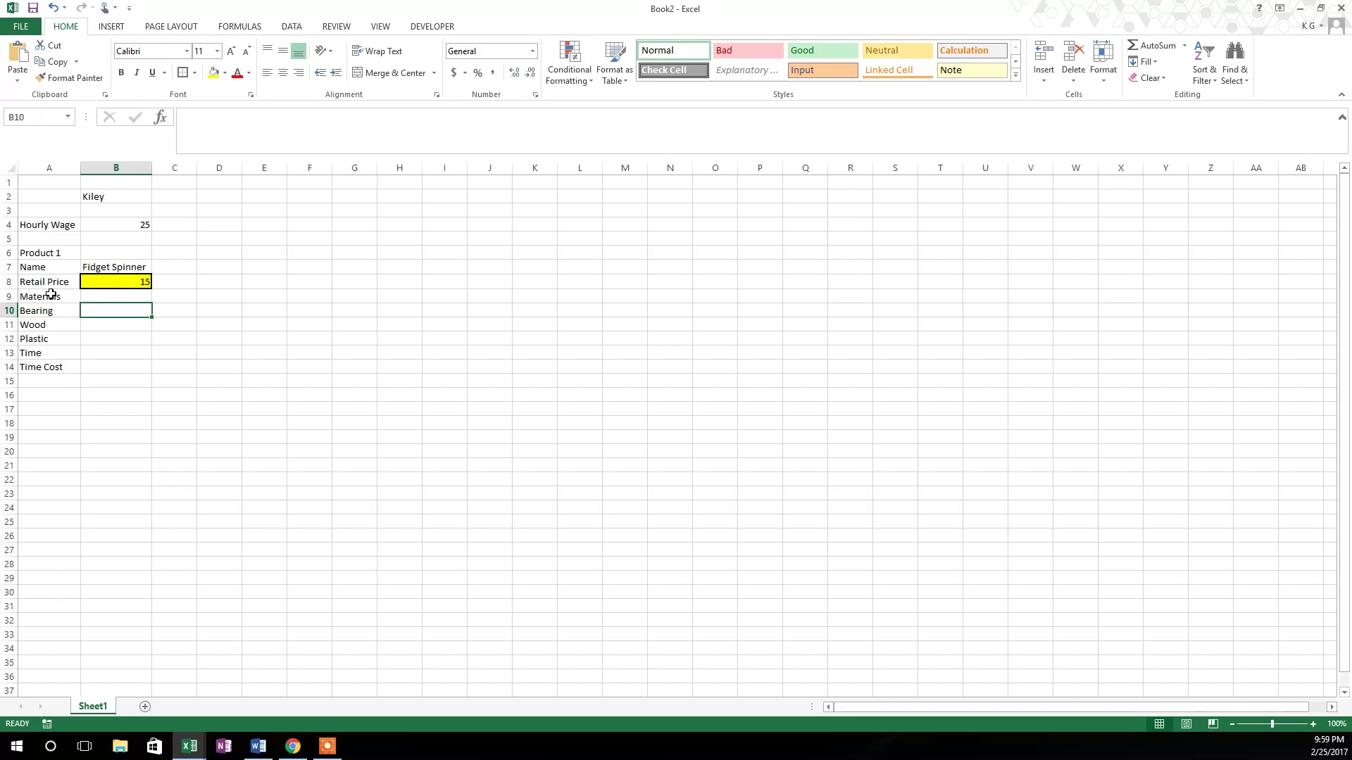
Step: Enter Bearing 3, Wood 2, Plastic 1 and Time 0.25 in B10 through B13
type("3")
key("Return")
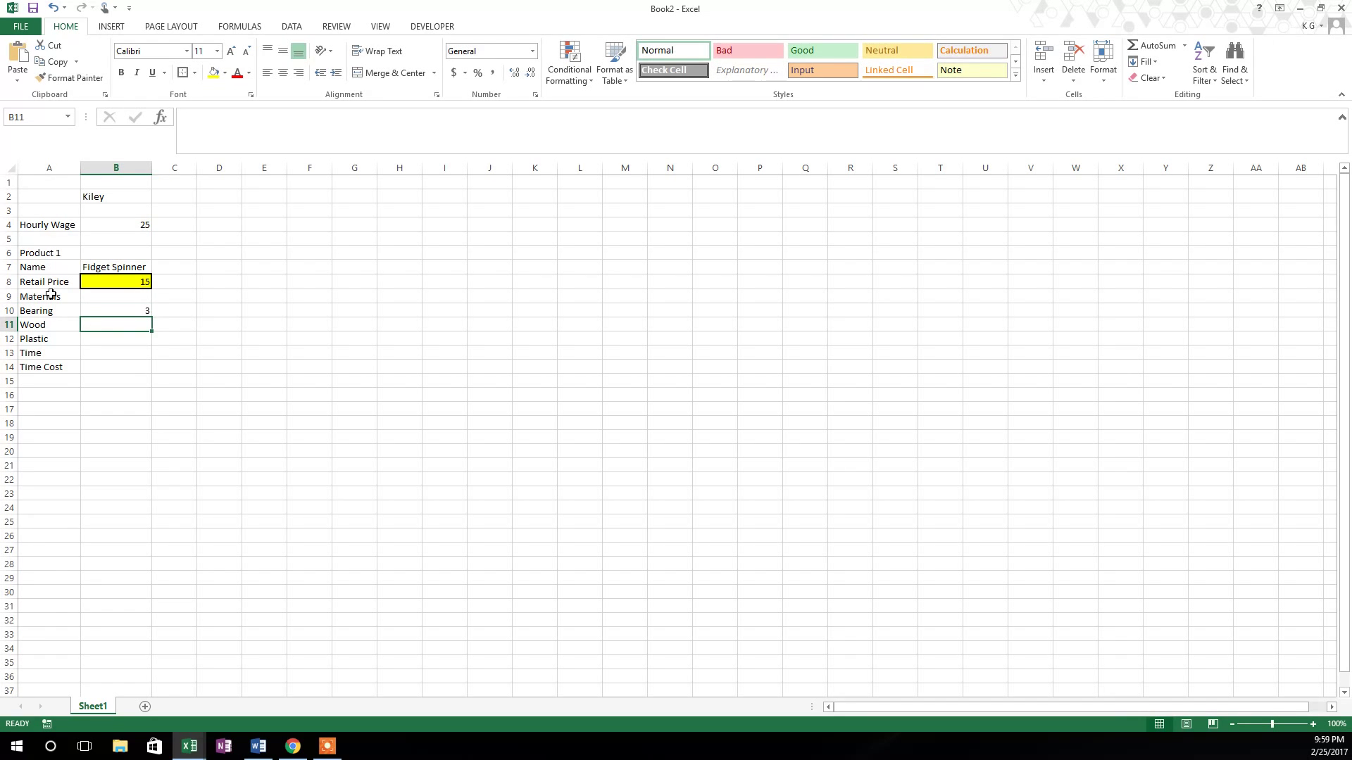
type("2")
key("Return")
type("1")
key("Return")
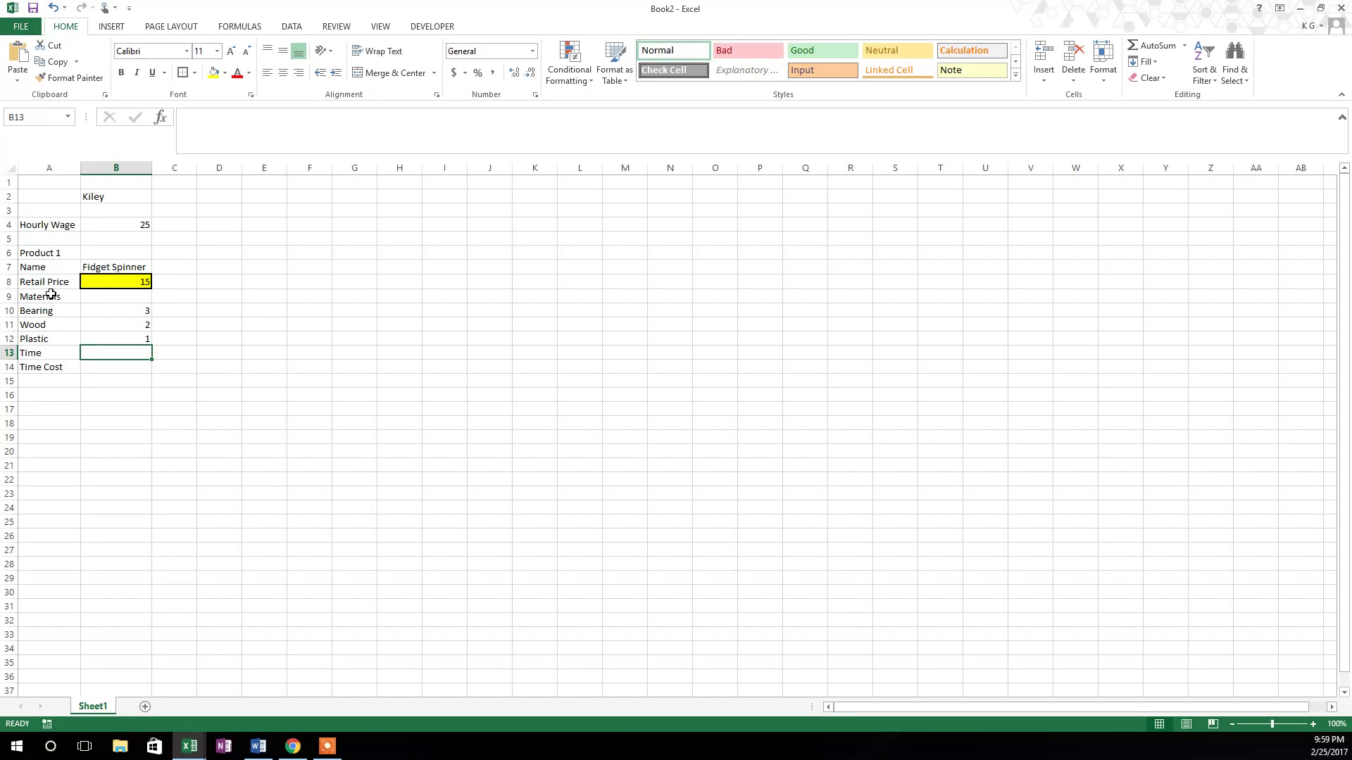
type(".25")
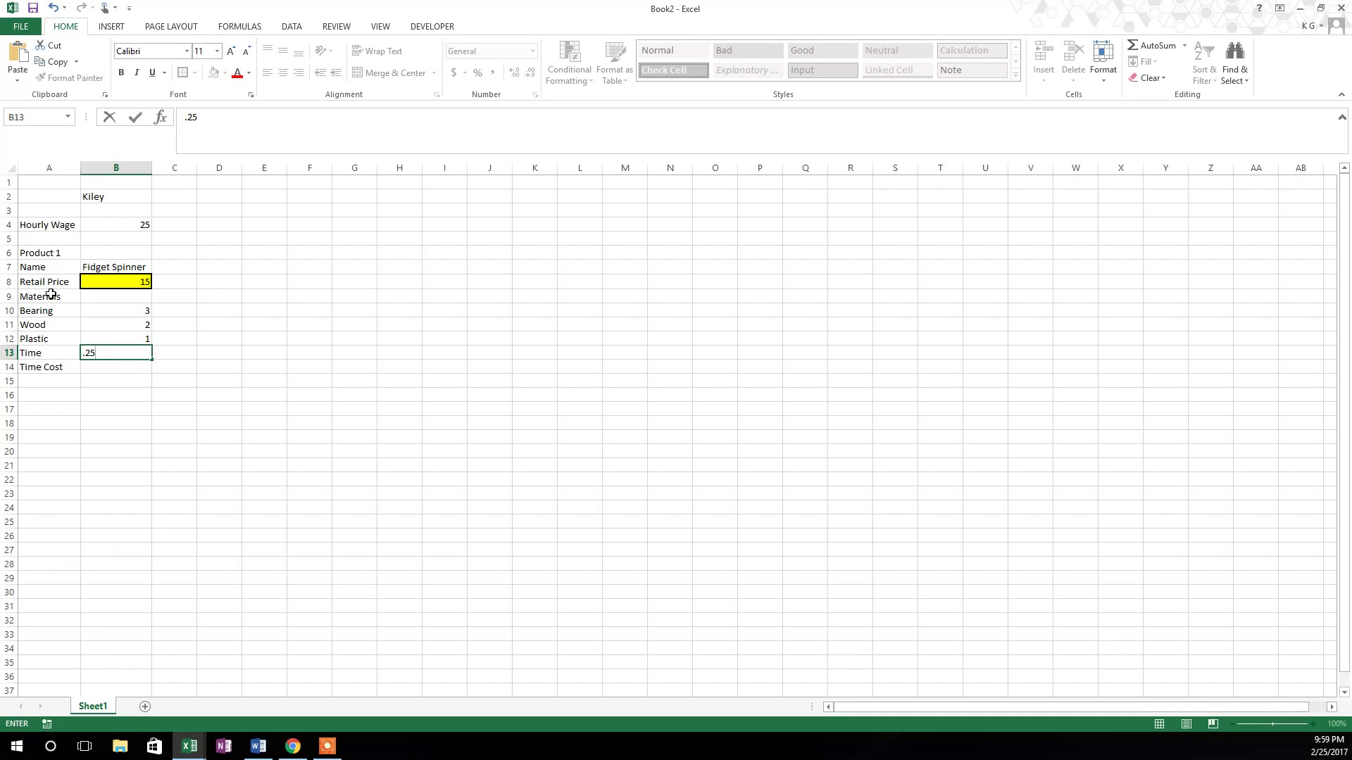
key("Return")
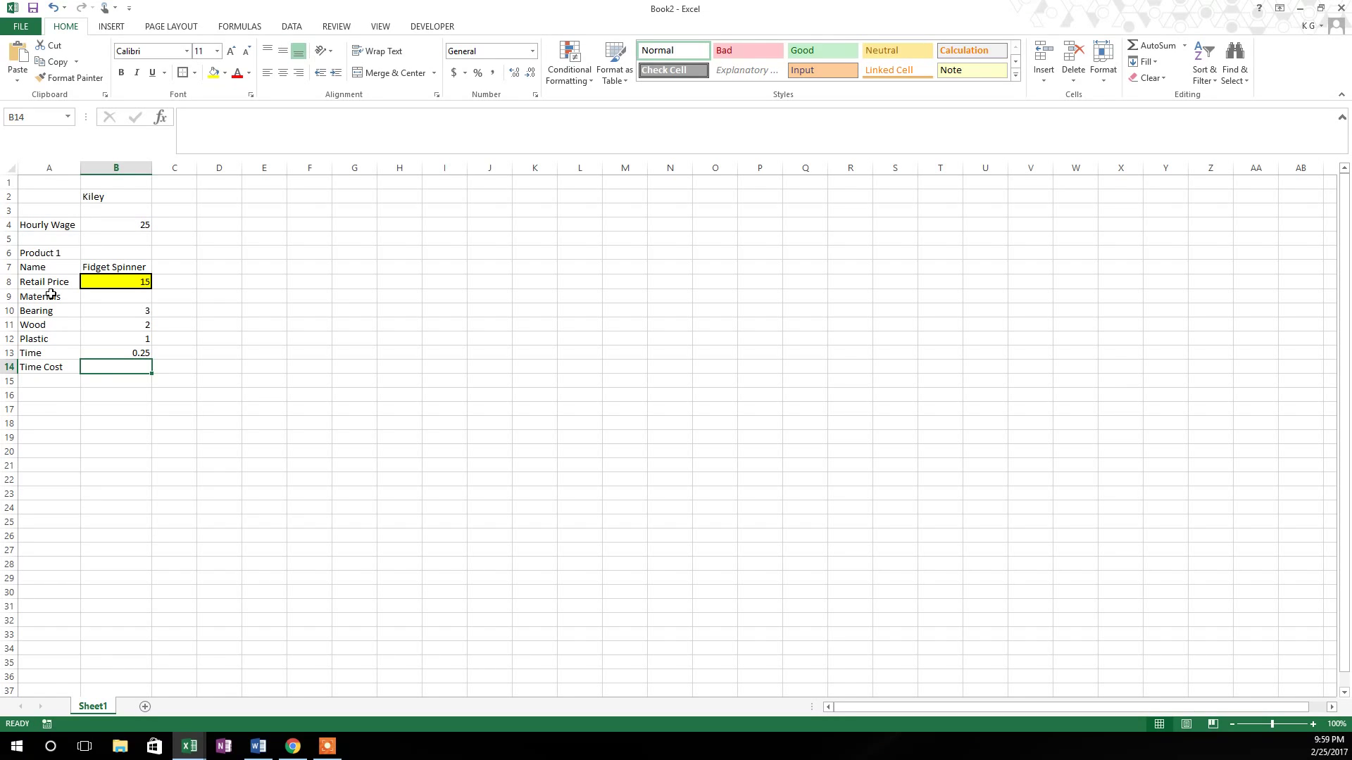
key("Up")
key("Up")
key("Up")
key("Up")
Step: Fill the Bearing through Time values in B10:B13 with yellow
key("shift+Down")
key("shift+Down")
key("shift+Down")
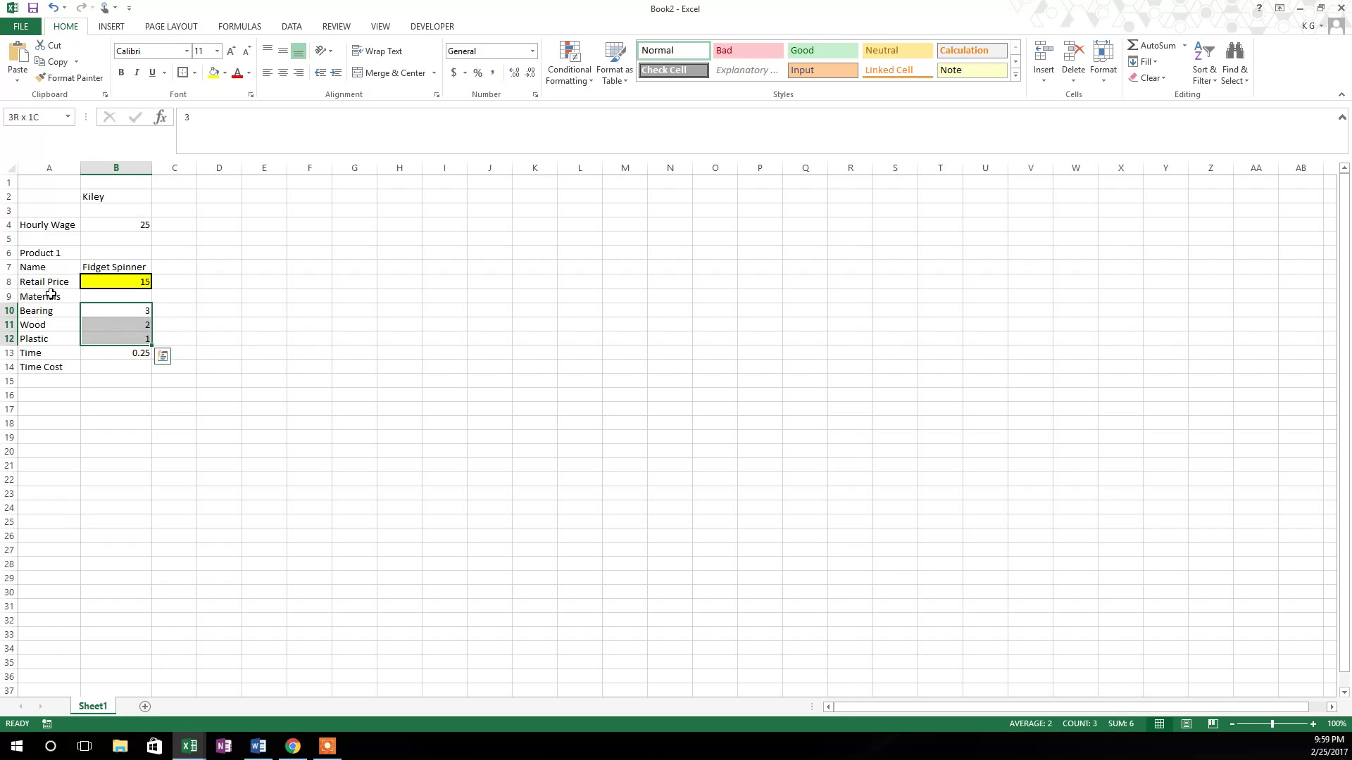
left_click(131, 311)
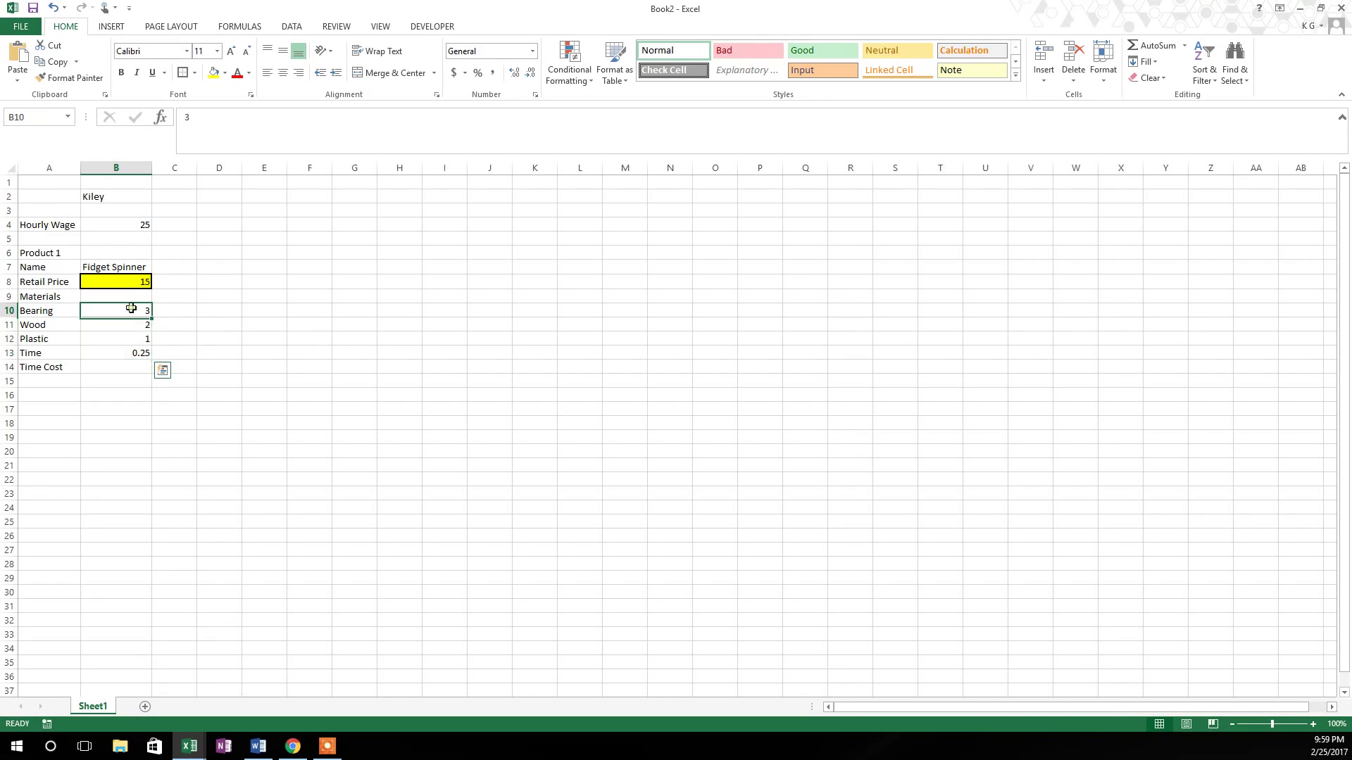
left_click_drag(132, 316, 124, 355)
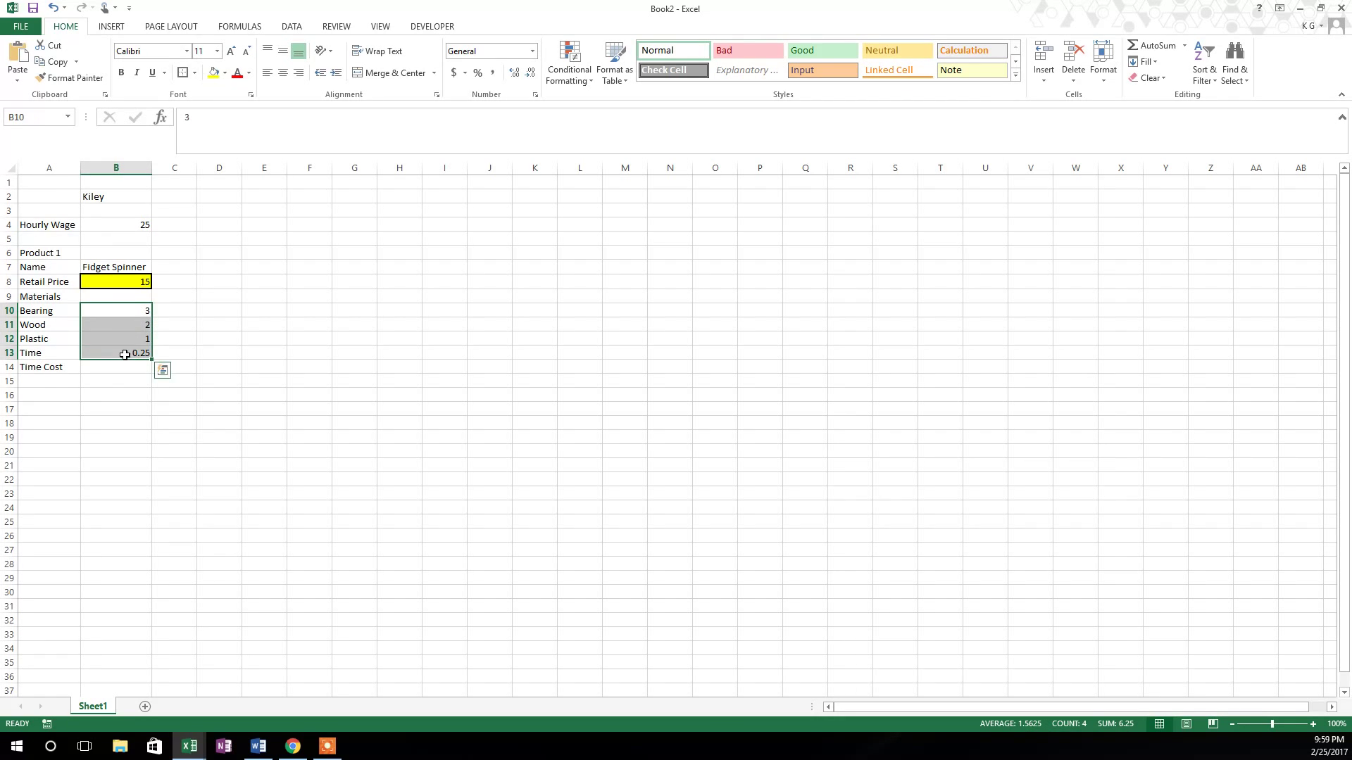
left_click(212, 73)
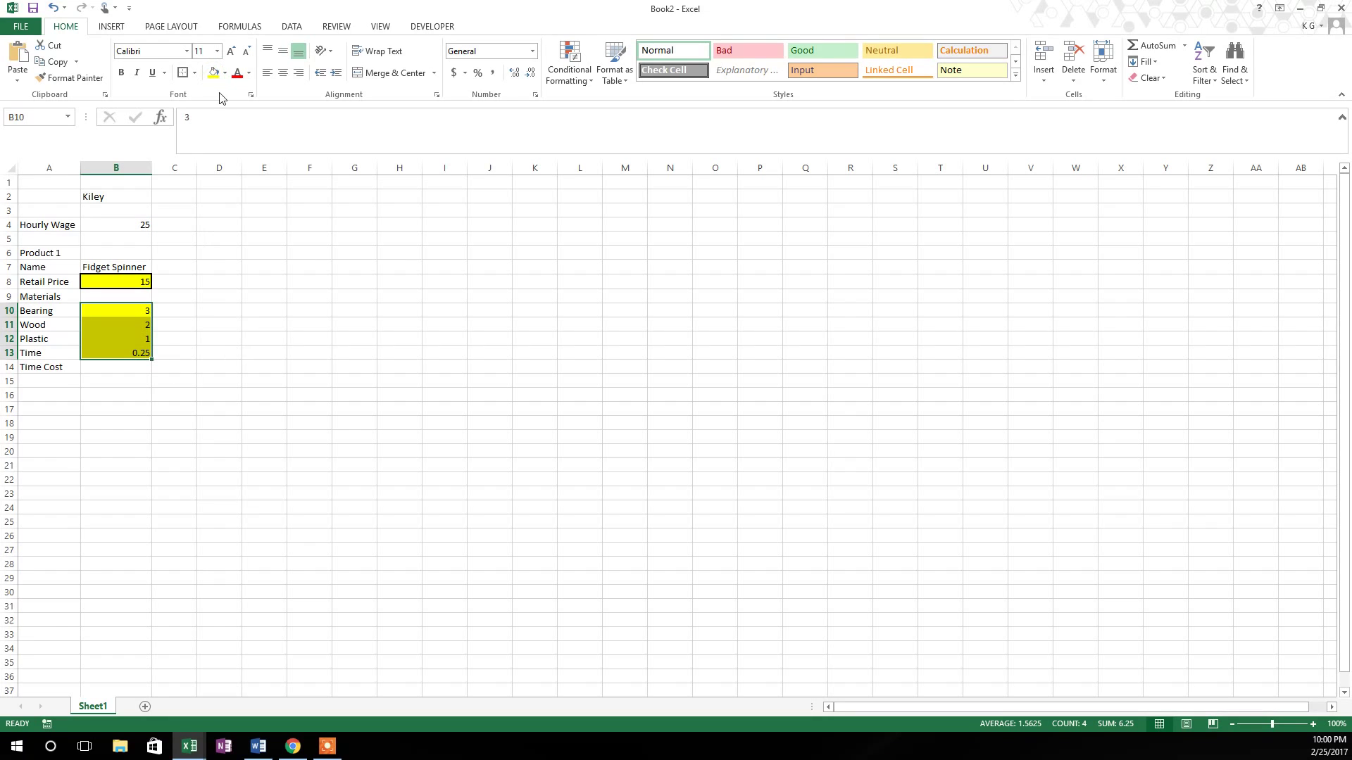
Step: Put borders around the material values B10:B12 and the Time value B13
left_click(125, 376)
left_click_drag(121, 310, 122, 339)
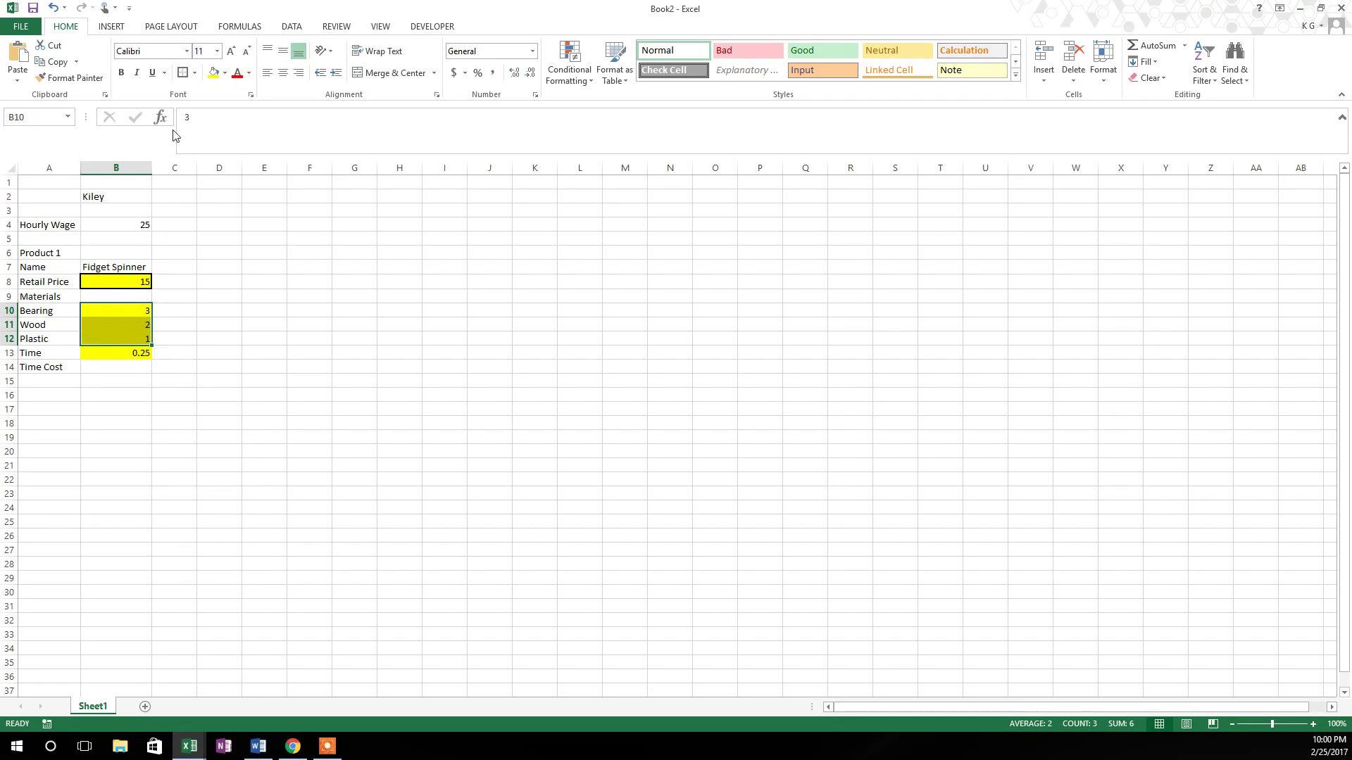
left_click(183, 75)
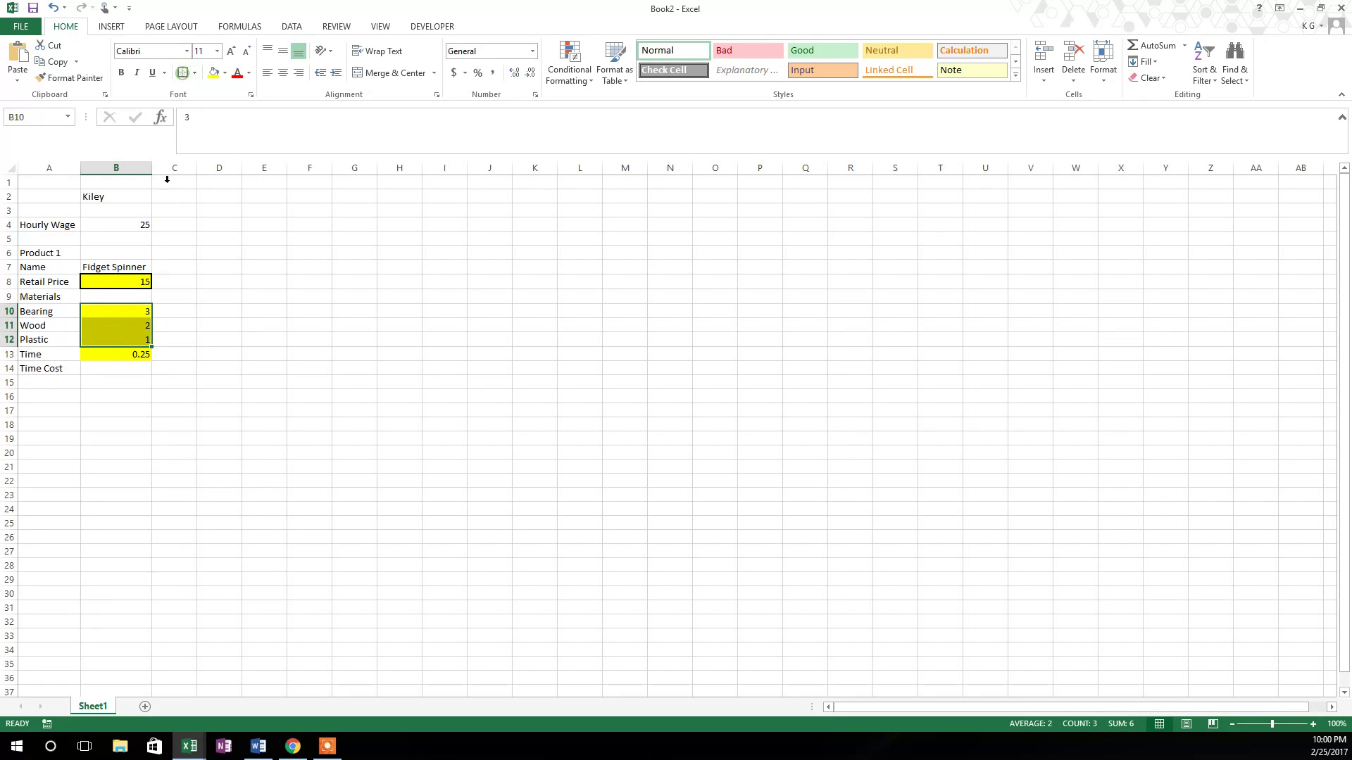
left_click(112, 355)
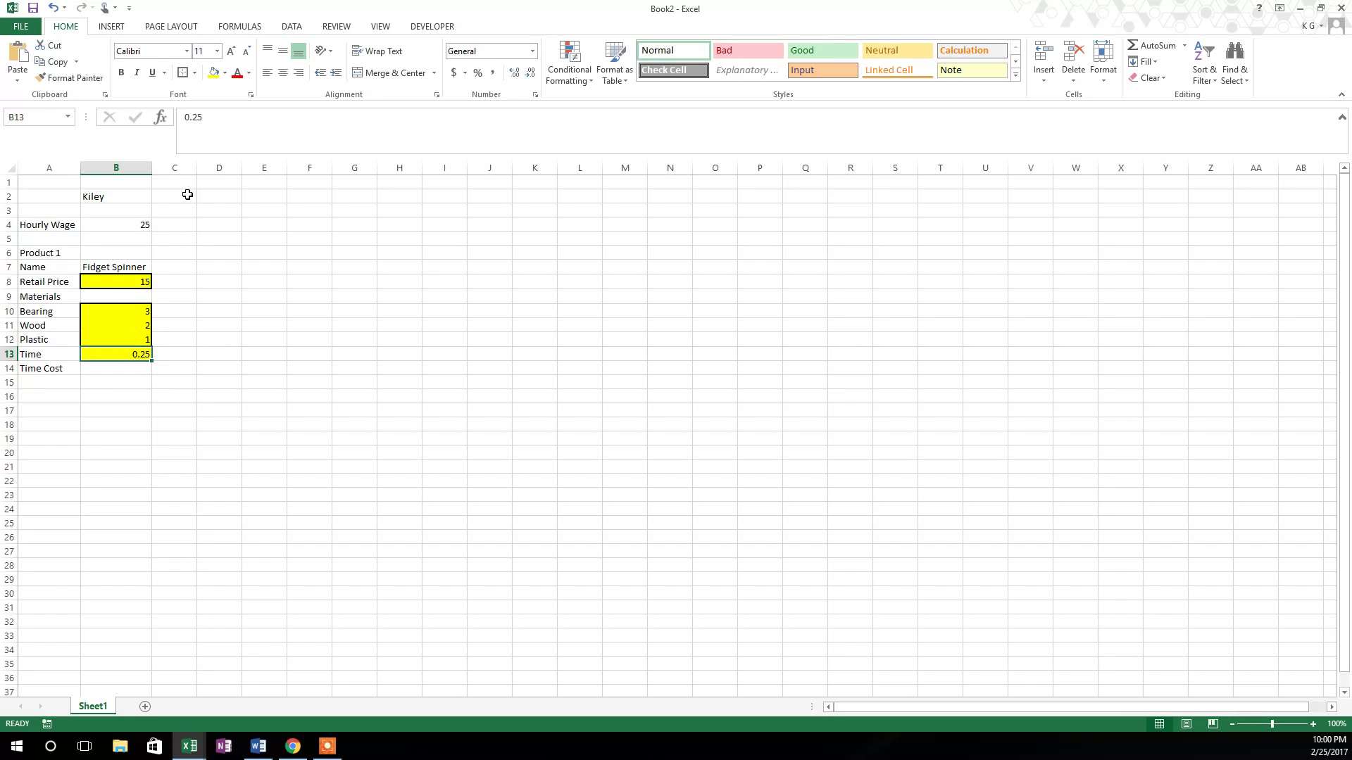
left_click(183, 73)
key("alt+Tab")
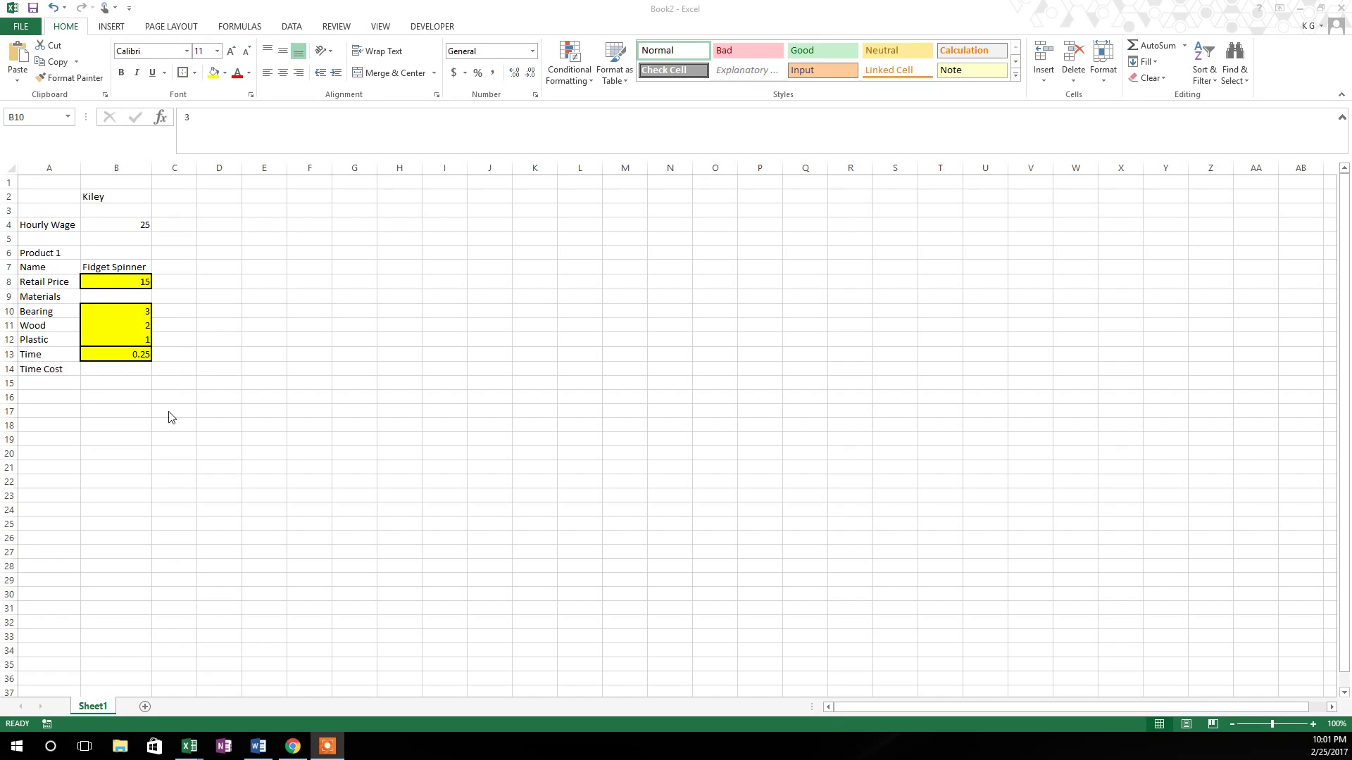
key("alt+Tab")
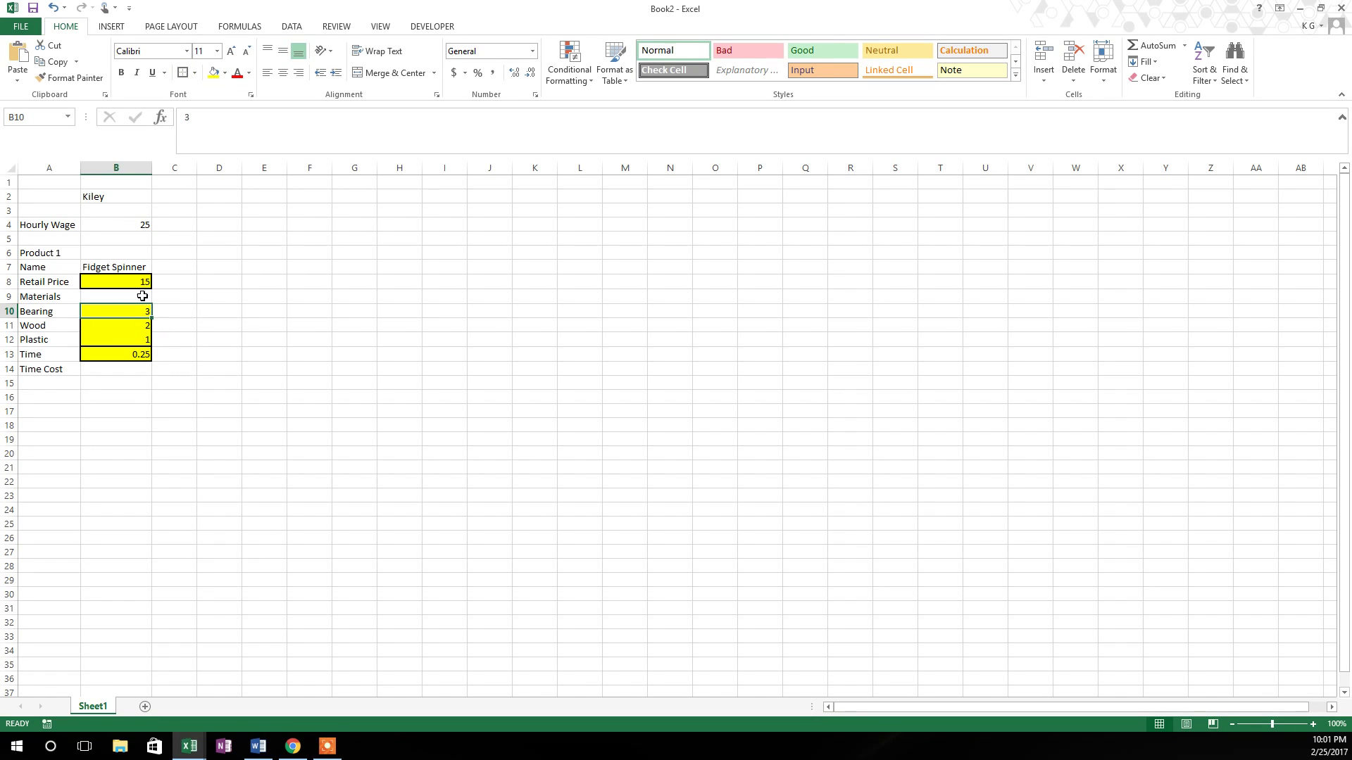
Step: Total the Materials in B9 with =+SUM(B10:B12), giving 6
left_click(131, 296)
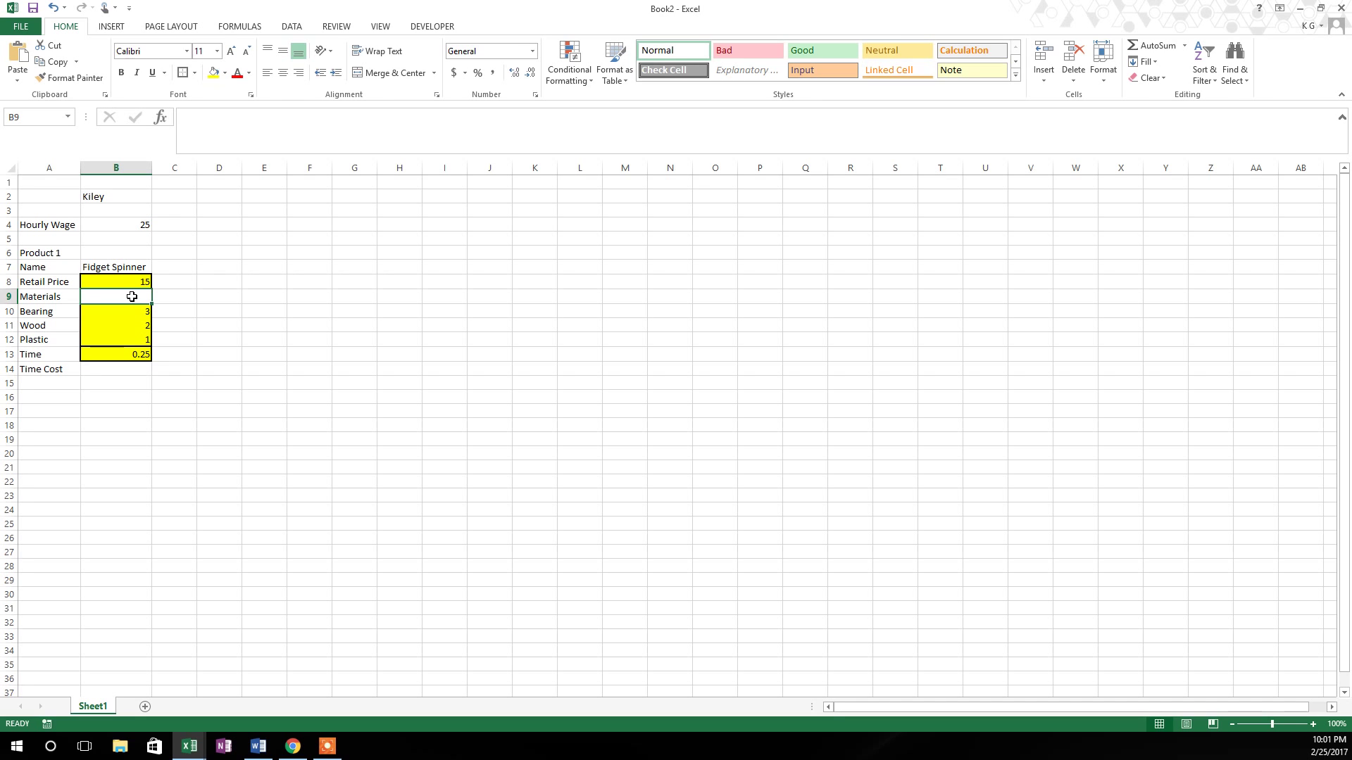
type("+sum")
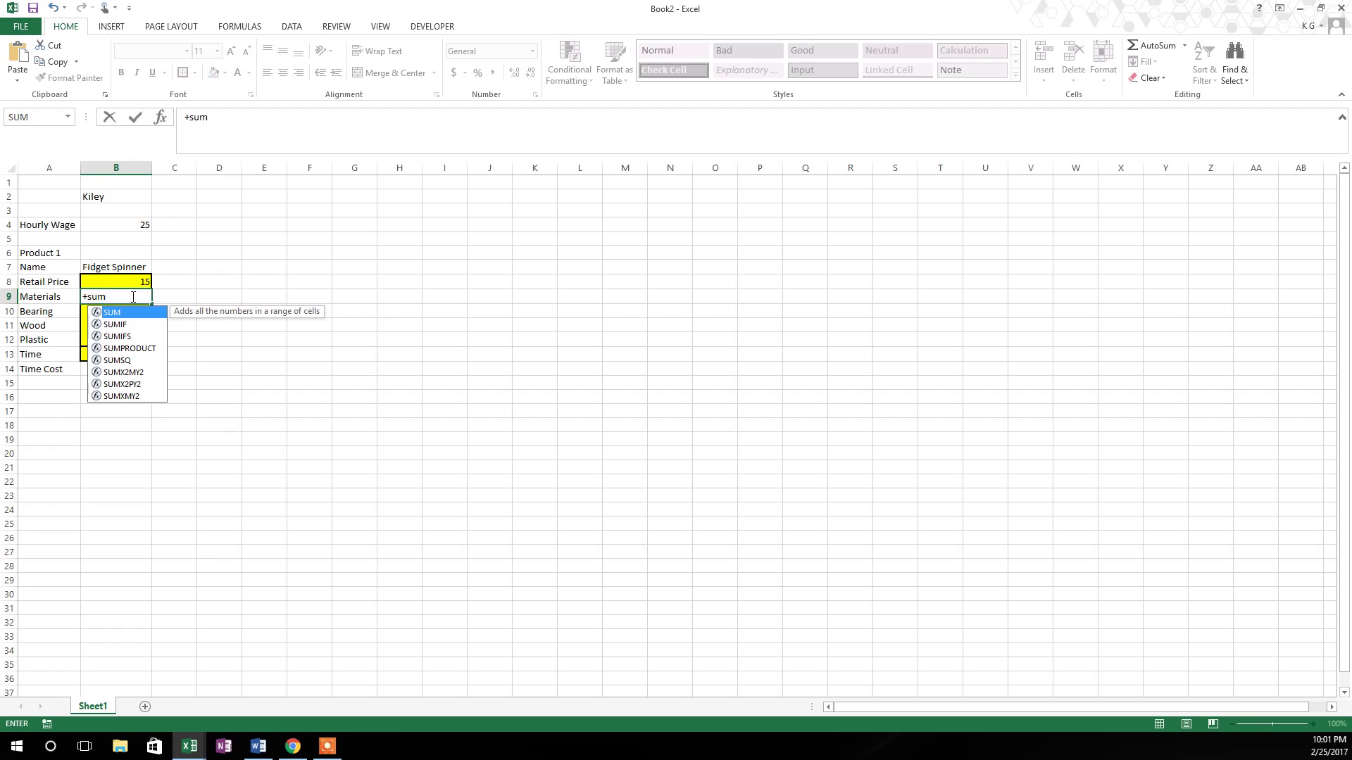
key("Tab")
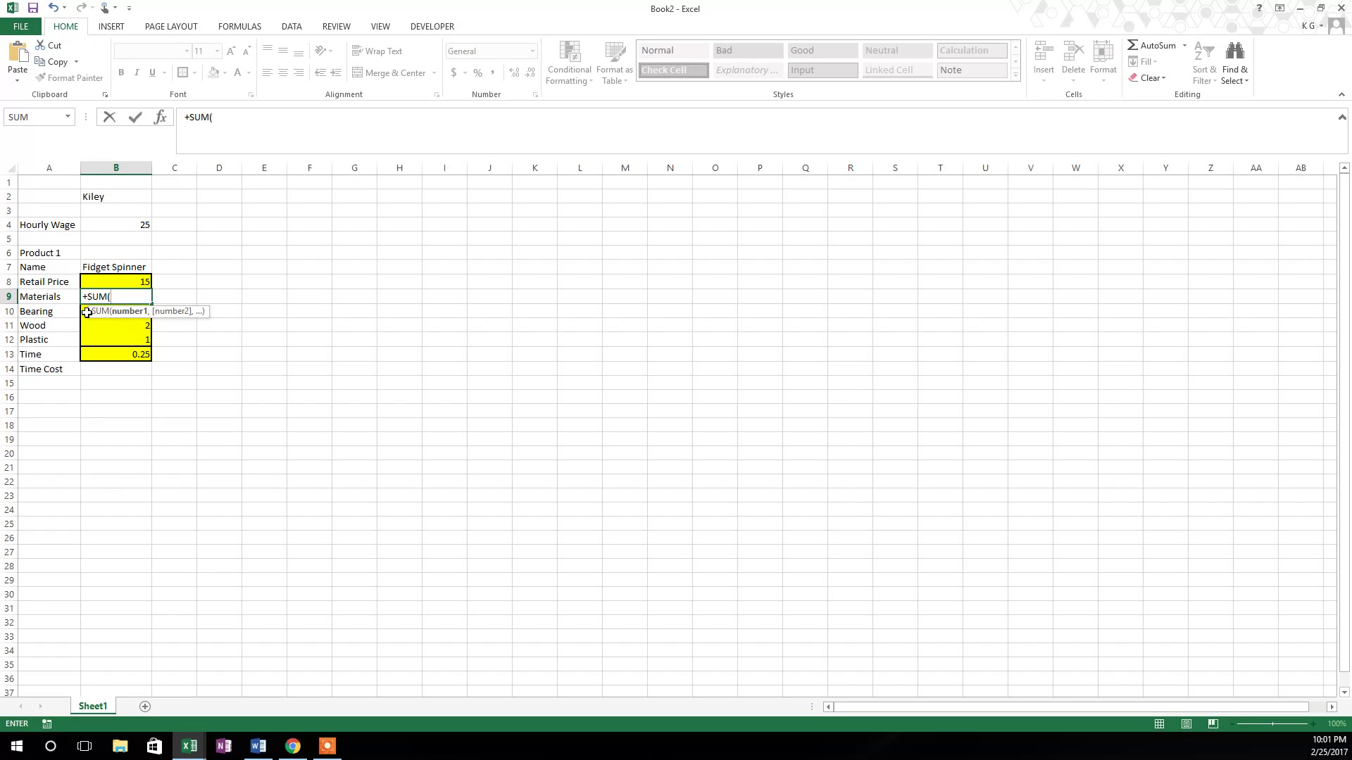
left_click_drag(84, 312, 92, 339)
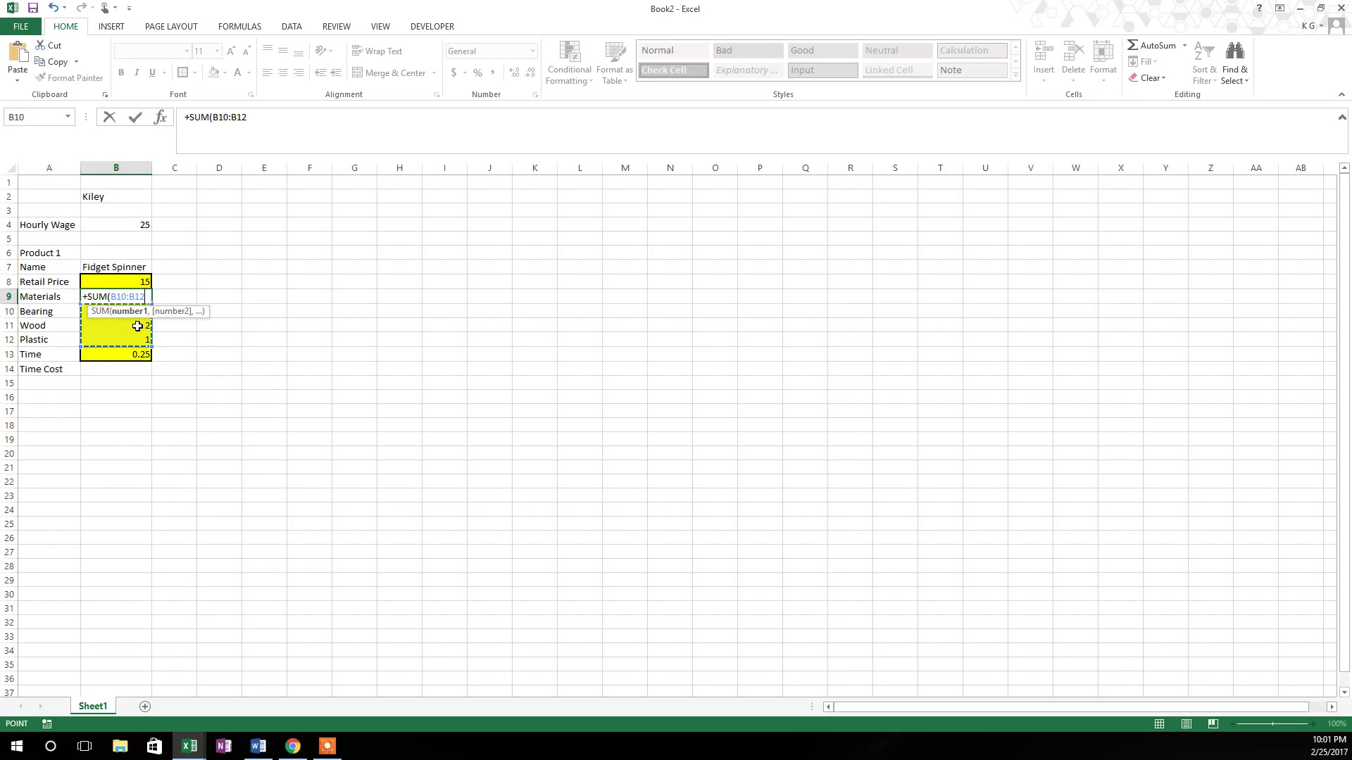
type(")")
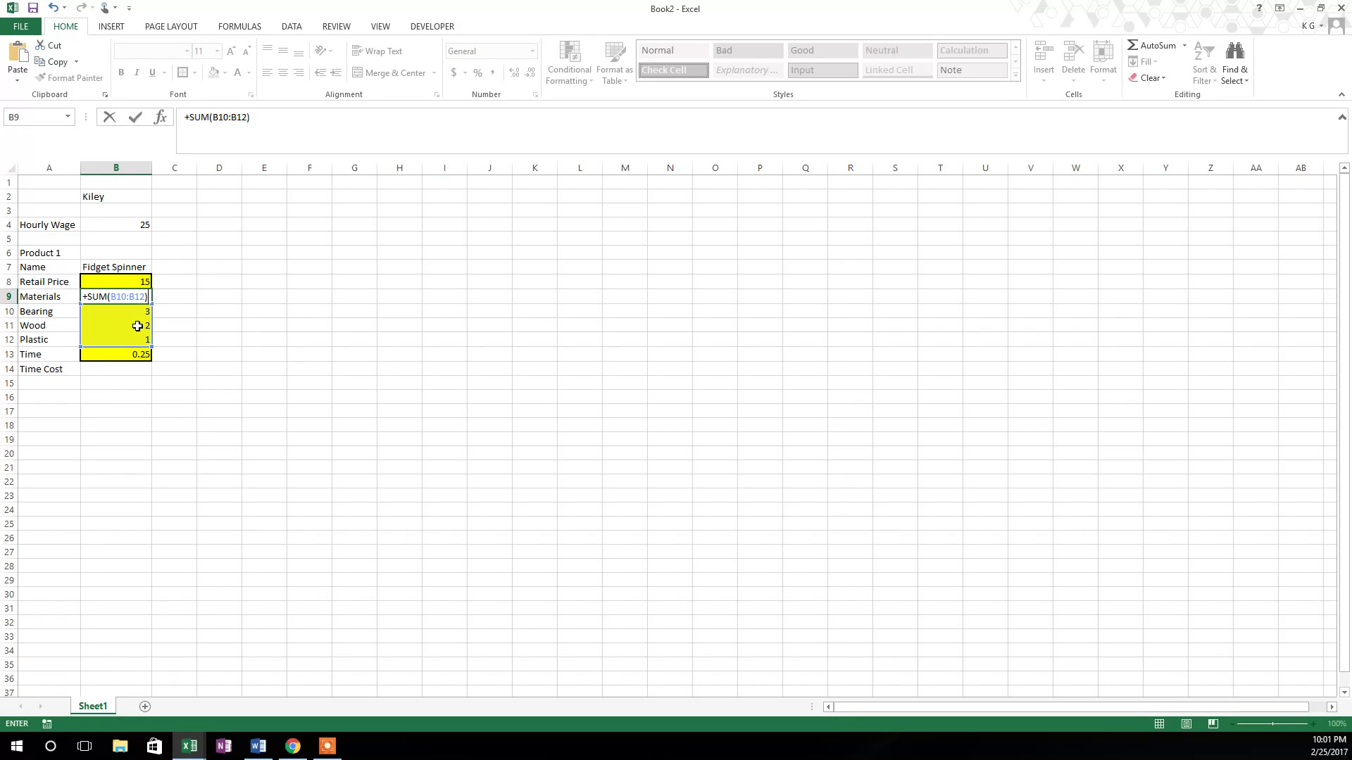
key("Return")
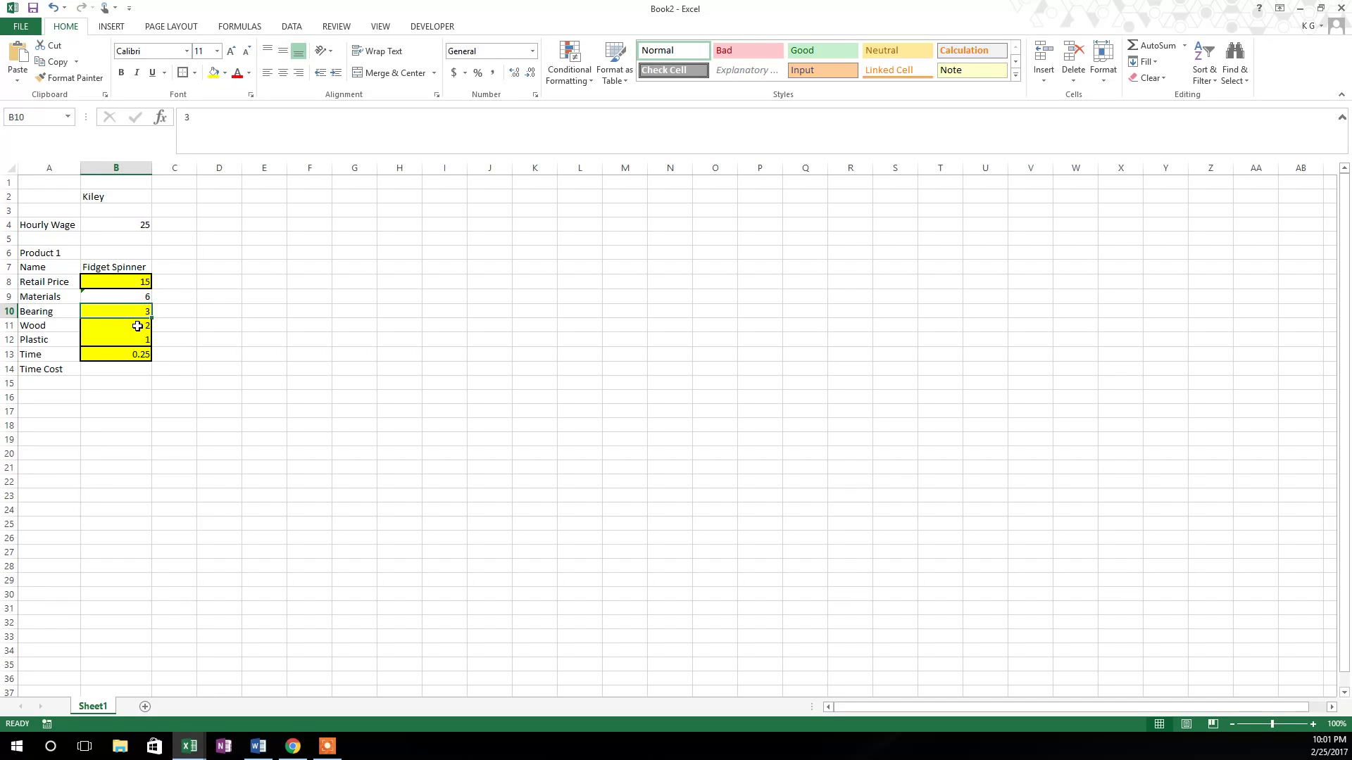
key("Up")
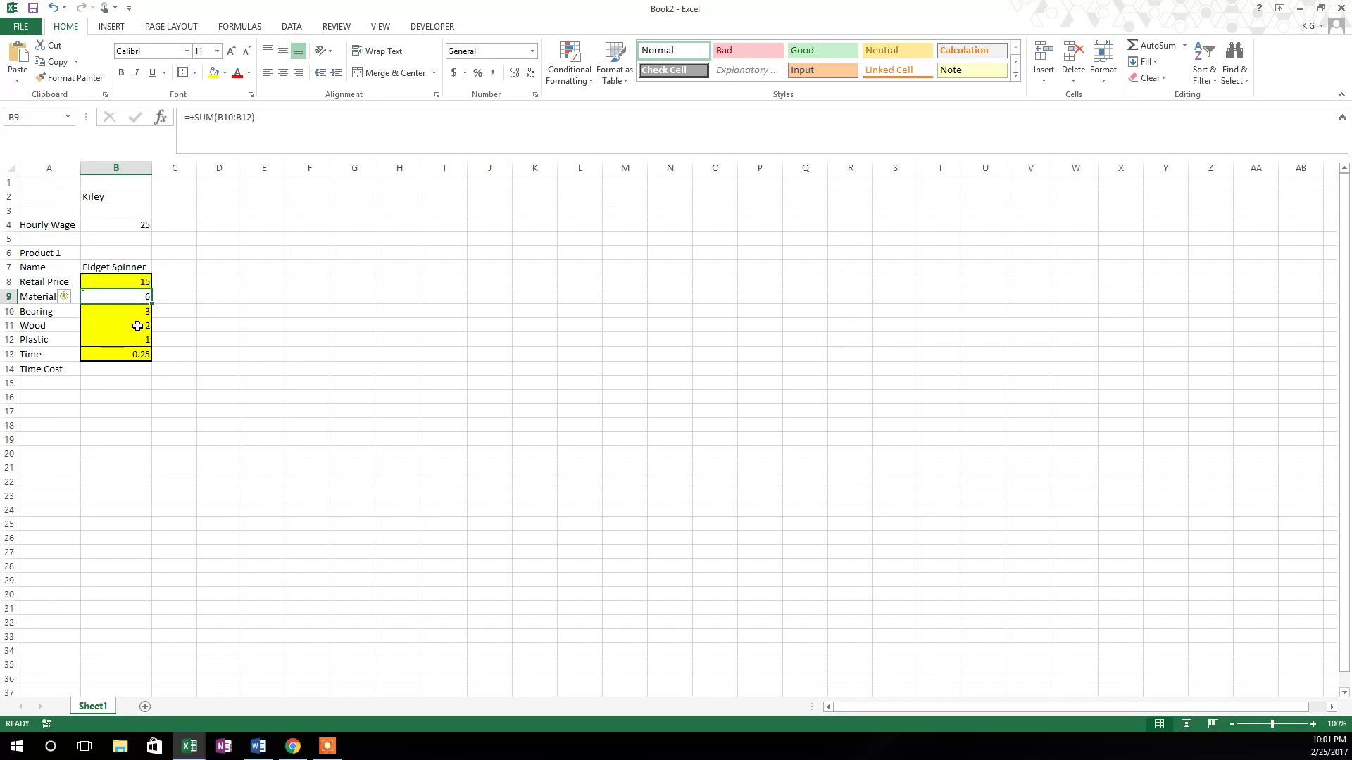
Step: Compute Time Cost in B14 as =+B4*B13, wage times time, showing 6.25
key("Down")
key("Down")
key("Down")
key("Down")
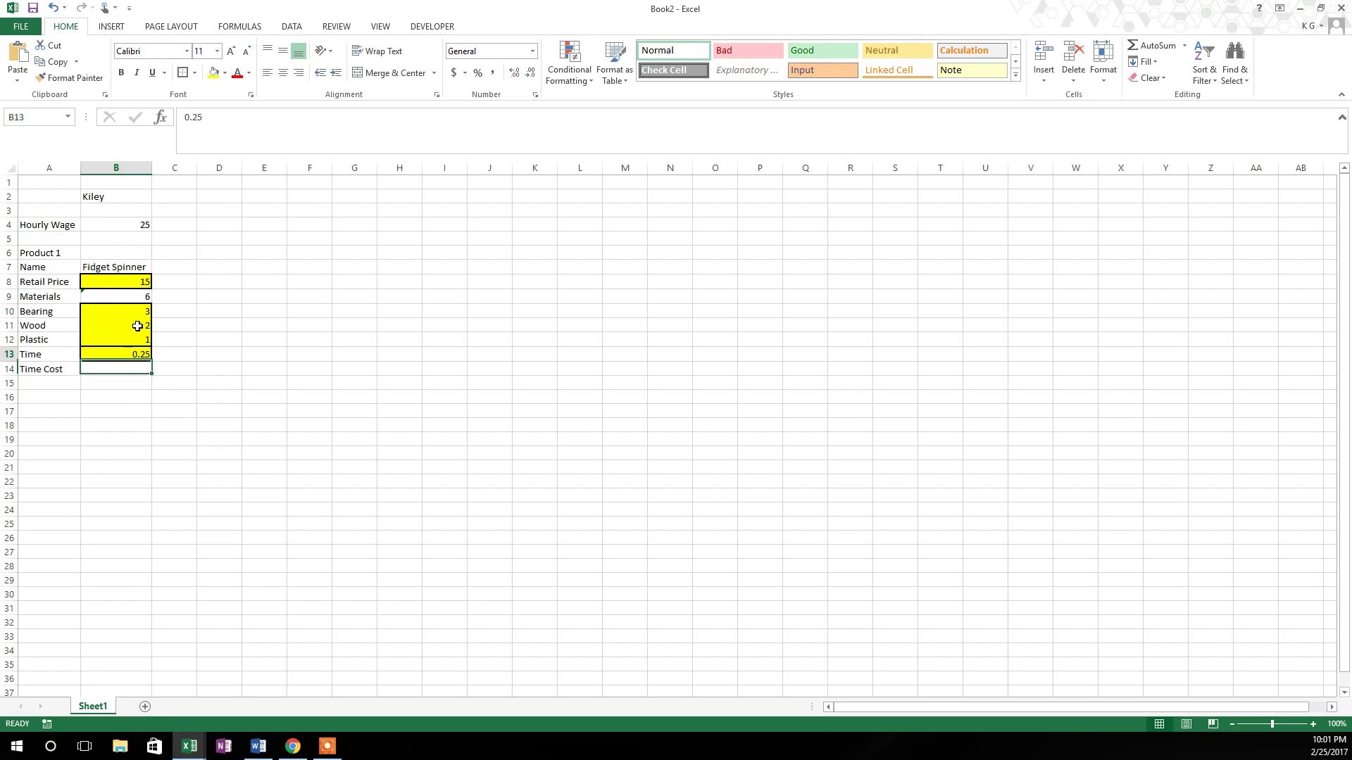
key("Down")
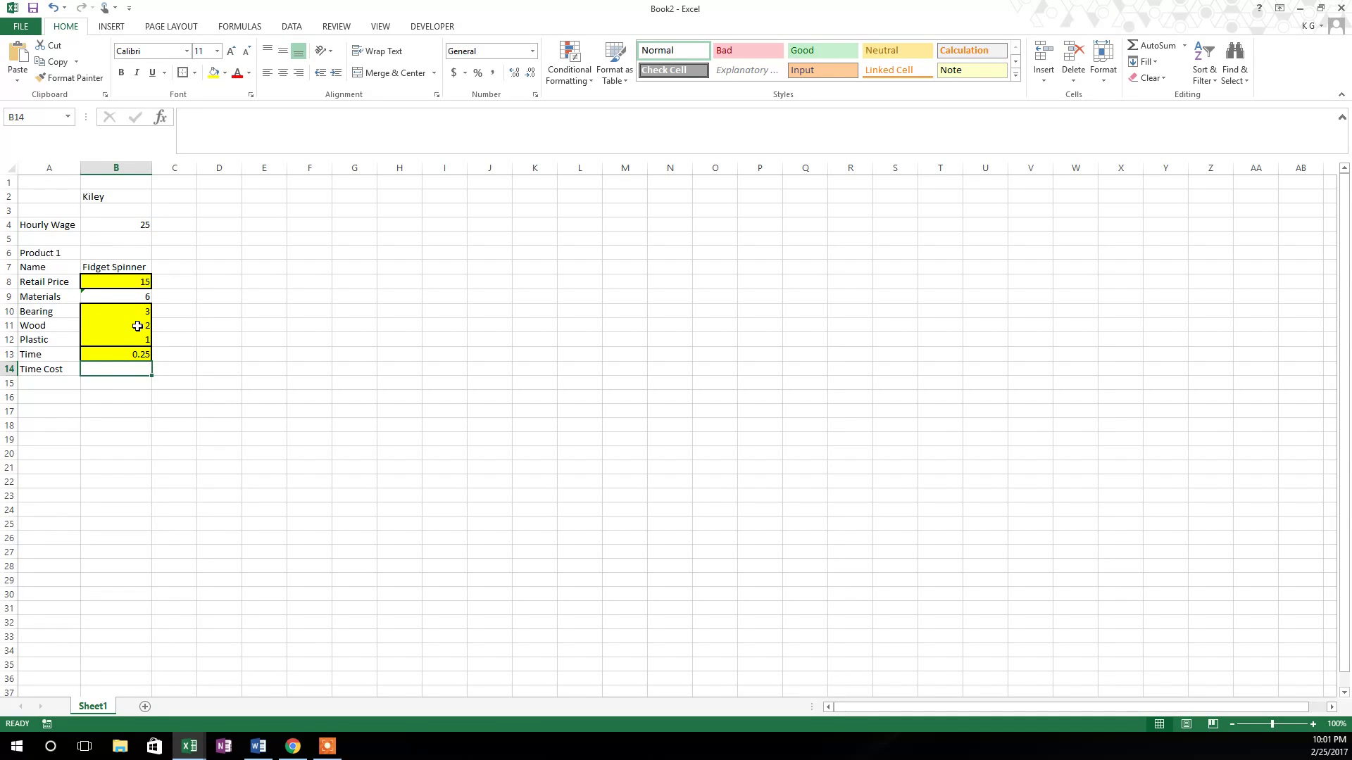
type("+")
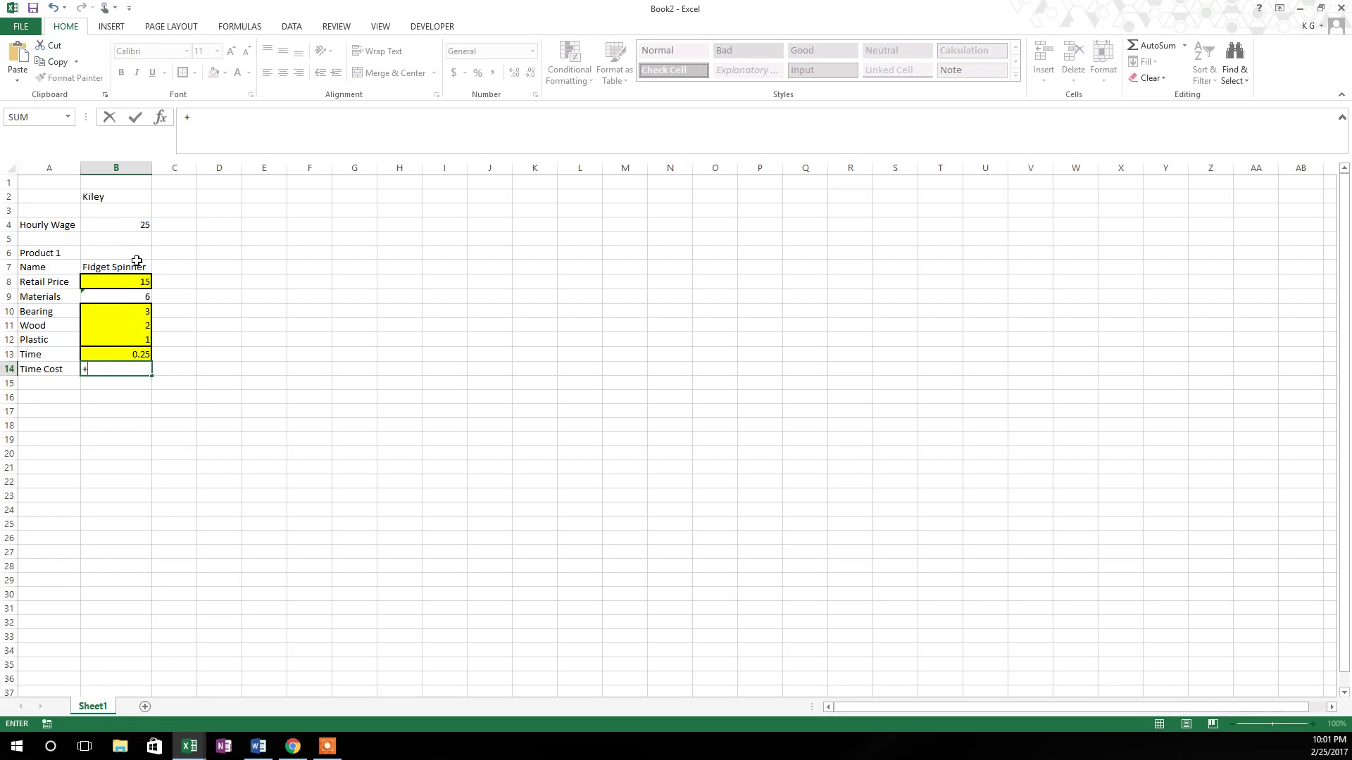
left_click(126, 226)
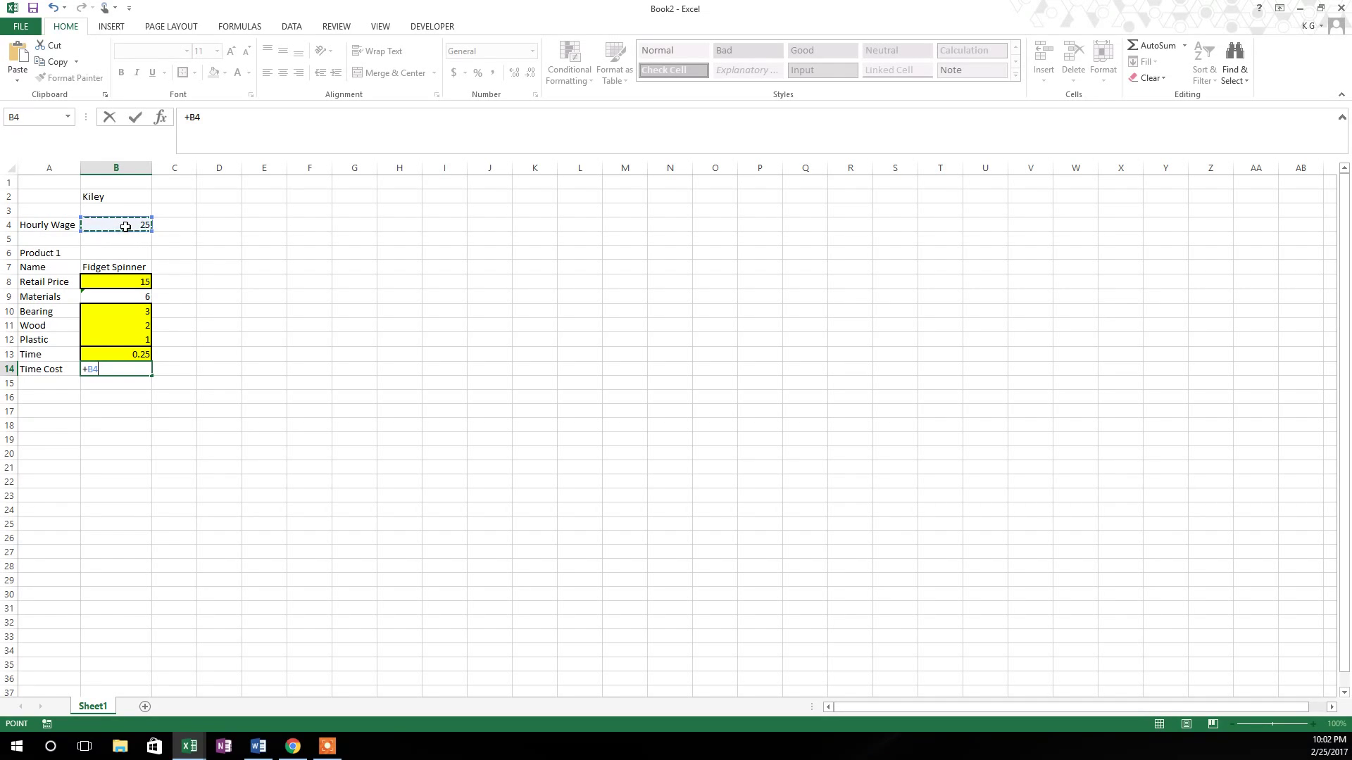
type("*")
left_click(116, 352)
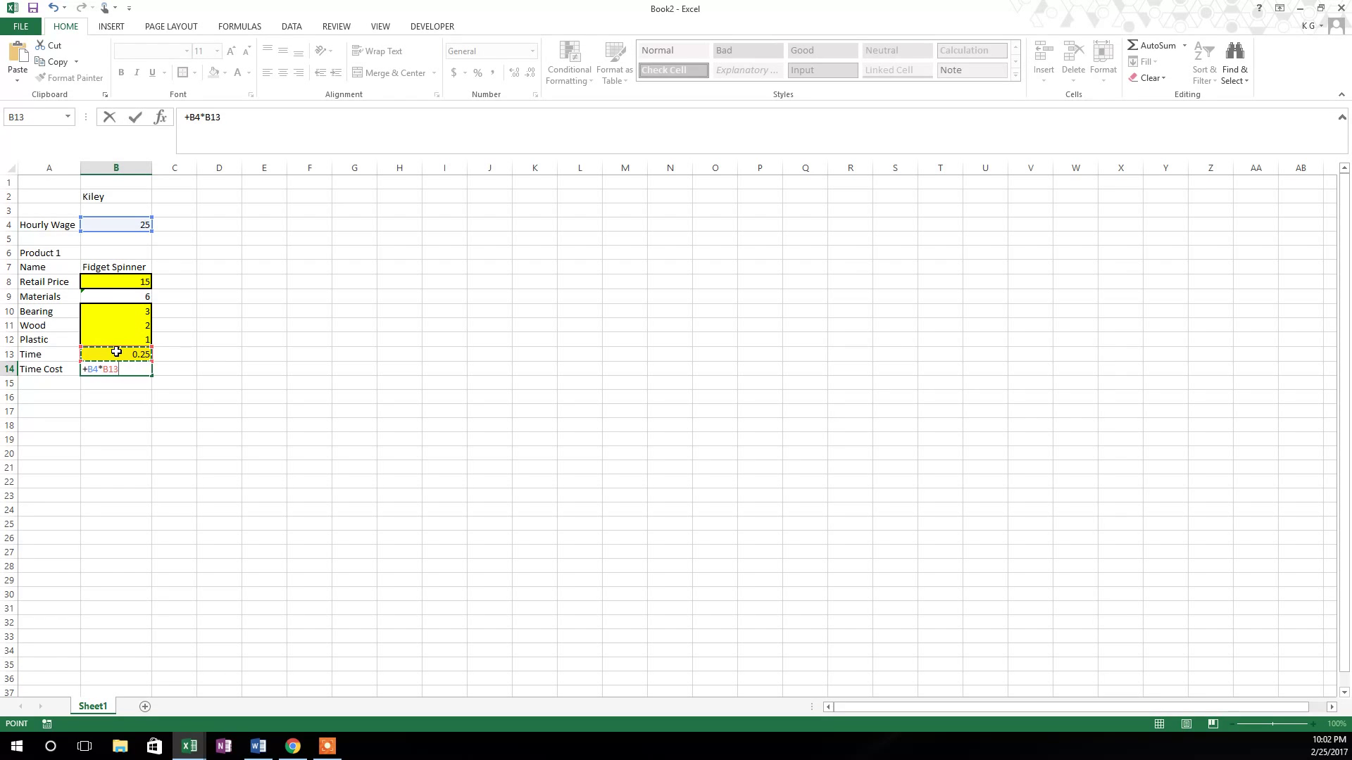
key("Return")
key("Up")
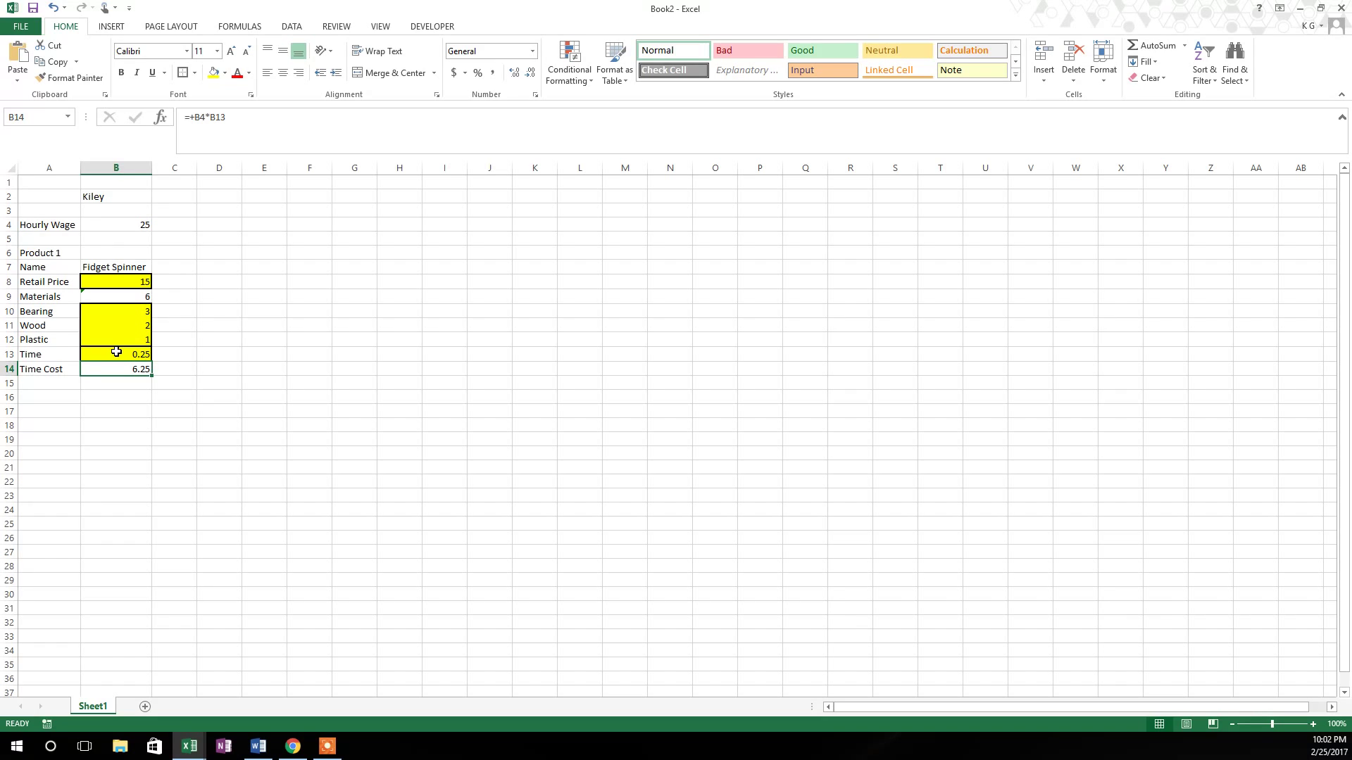
key("Up")
key("Up")
key("Up")
key("Up")
key("Up")
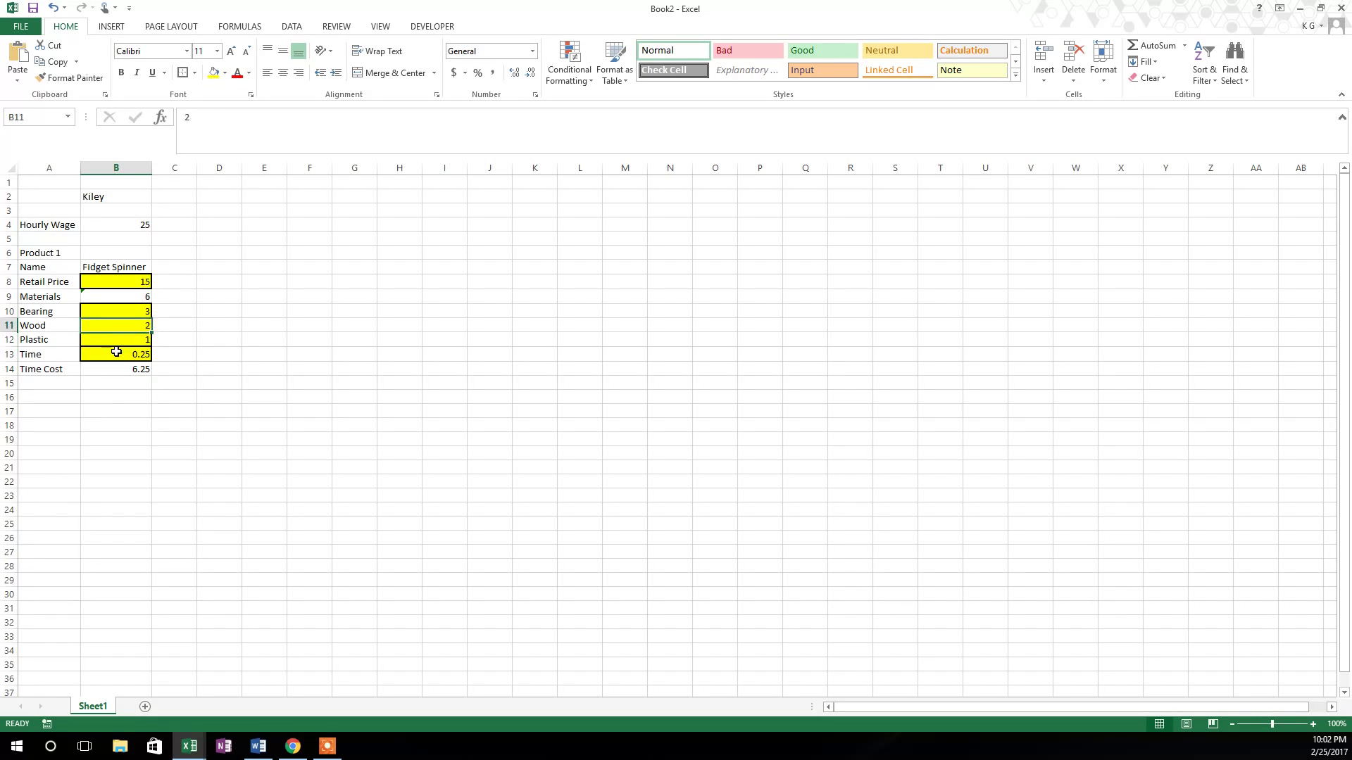
Step: Add a 'Total Cost' label and the formula =+B9+B14 in B15, giving 12.25
key("Down")
key("Down")
key("Down")
key("Down")
key("Down")
key("Down")
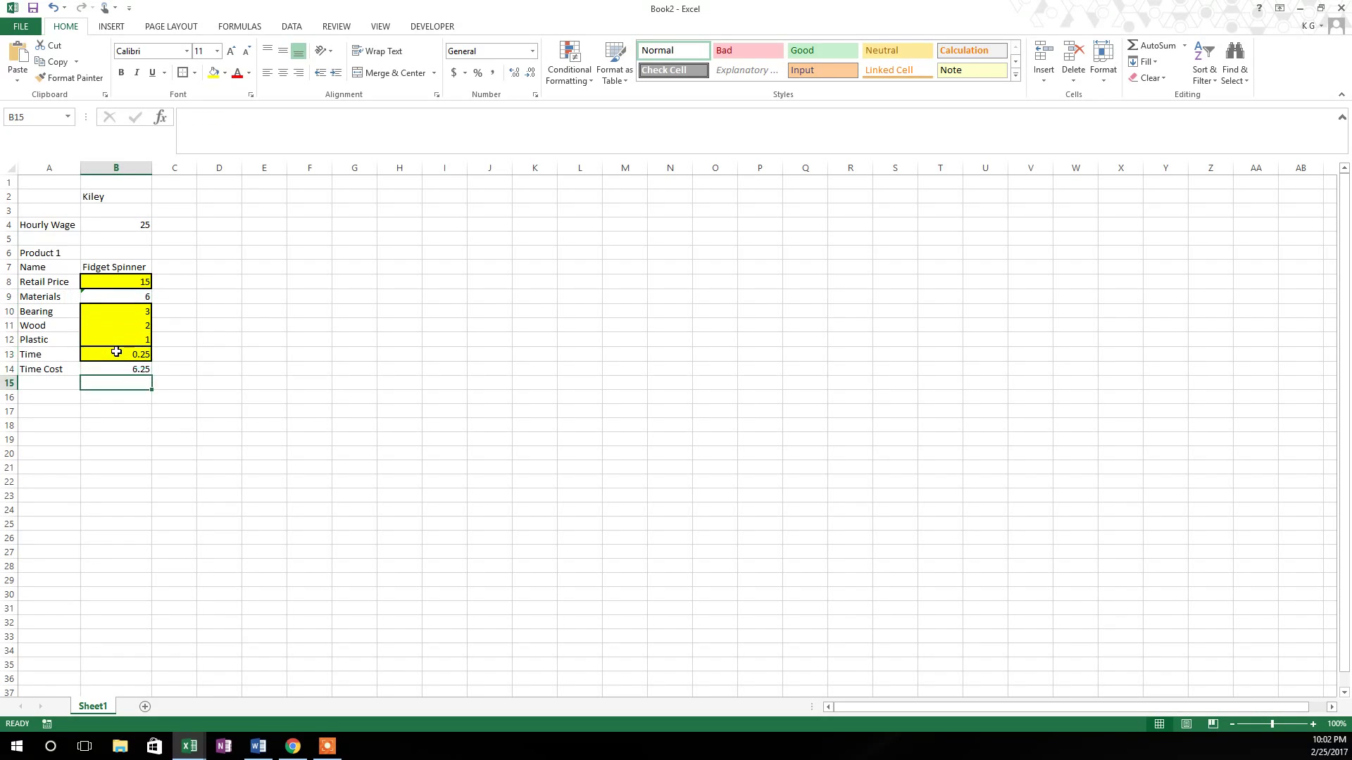
key("Left")
type("Tot")
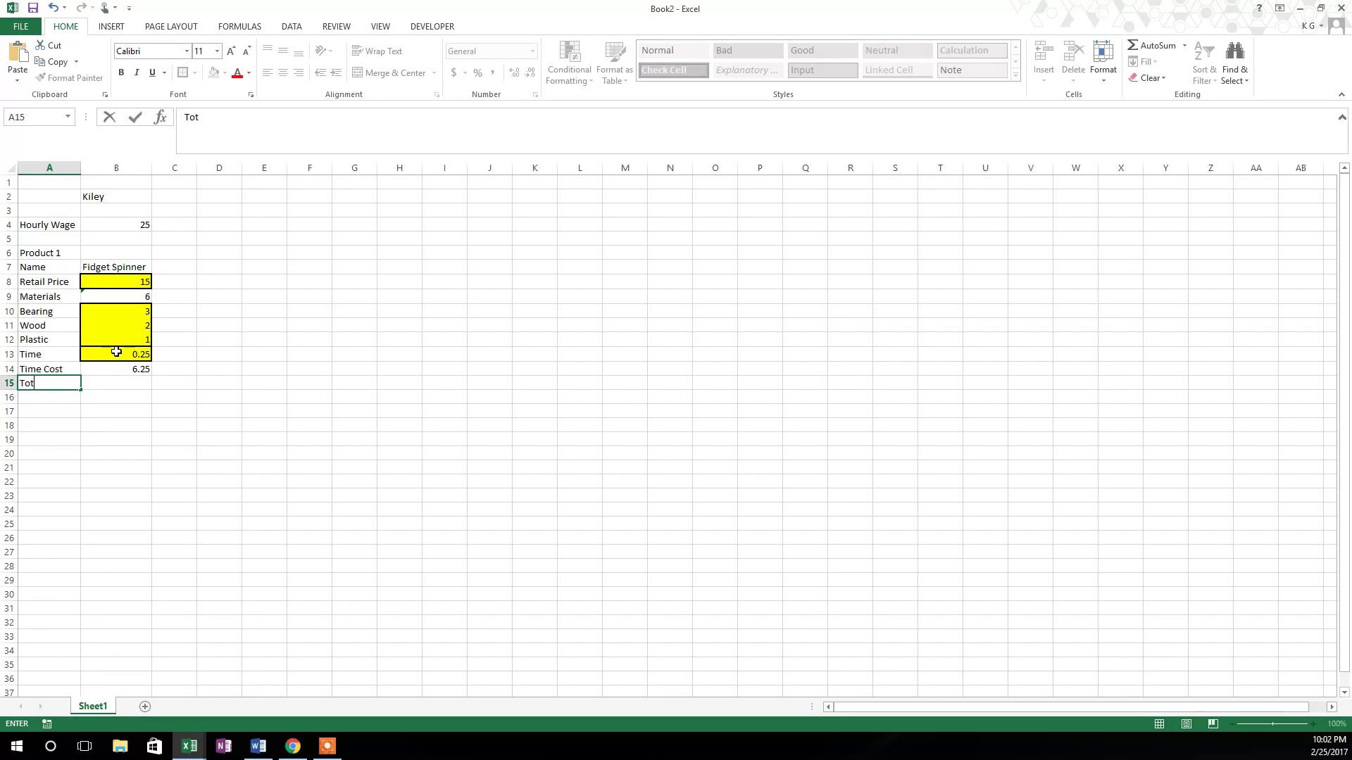
type("al Cost")
key("Tab")
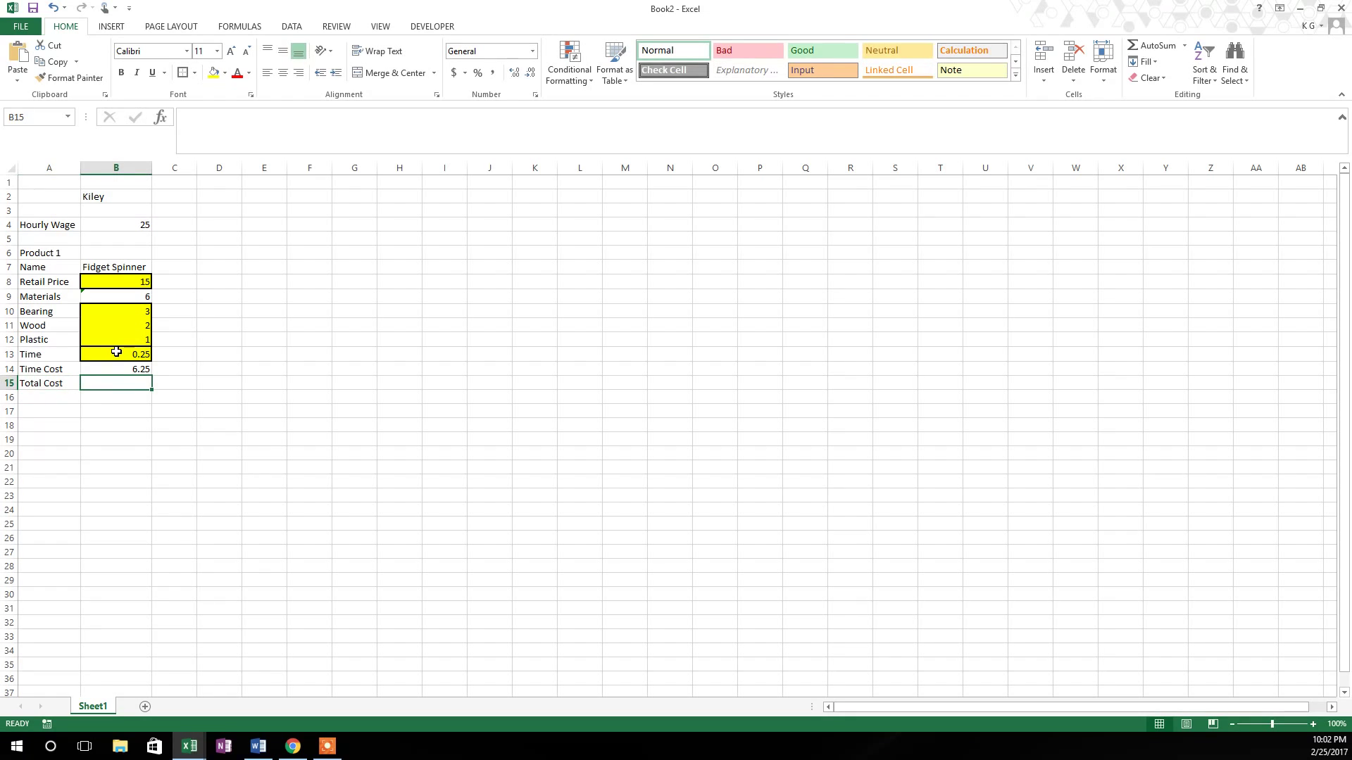
type("+")
key("Up")
key("Up")
key("Up")
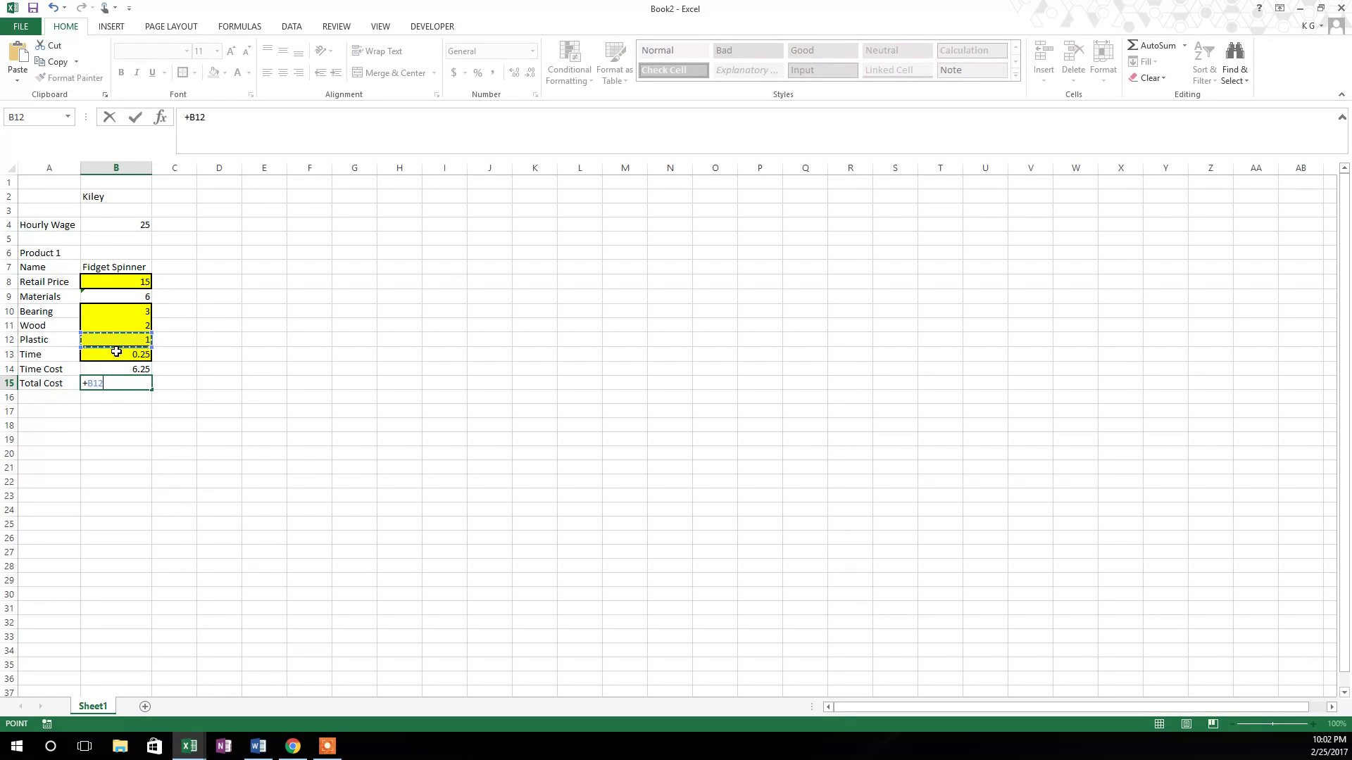
key("Up")
key("Up")
key("Up")
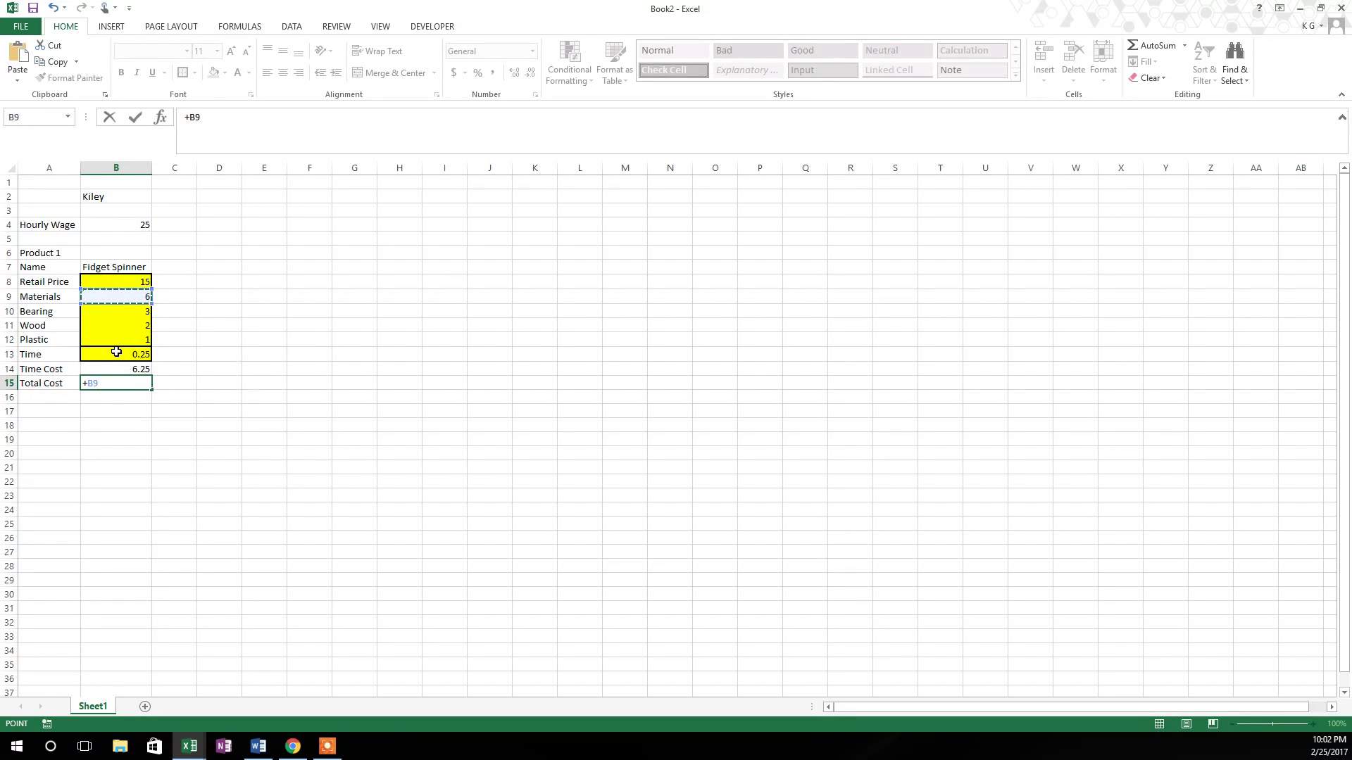
type("+")
key("Up")
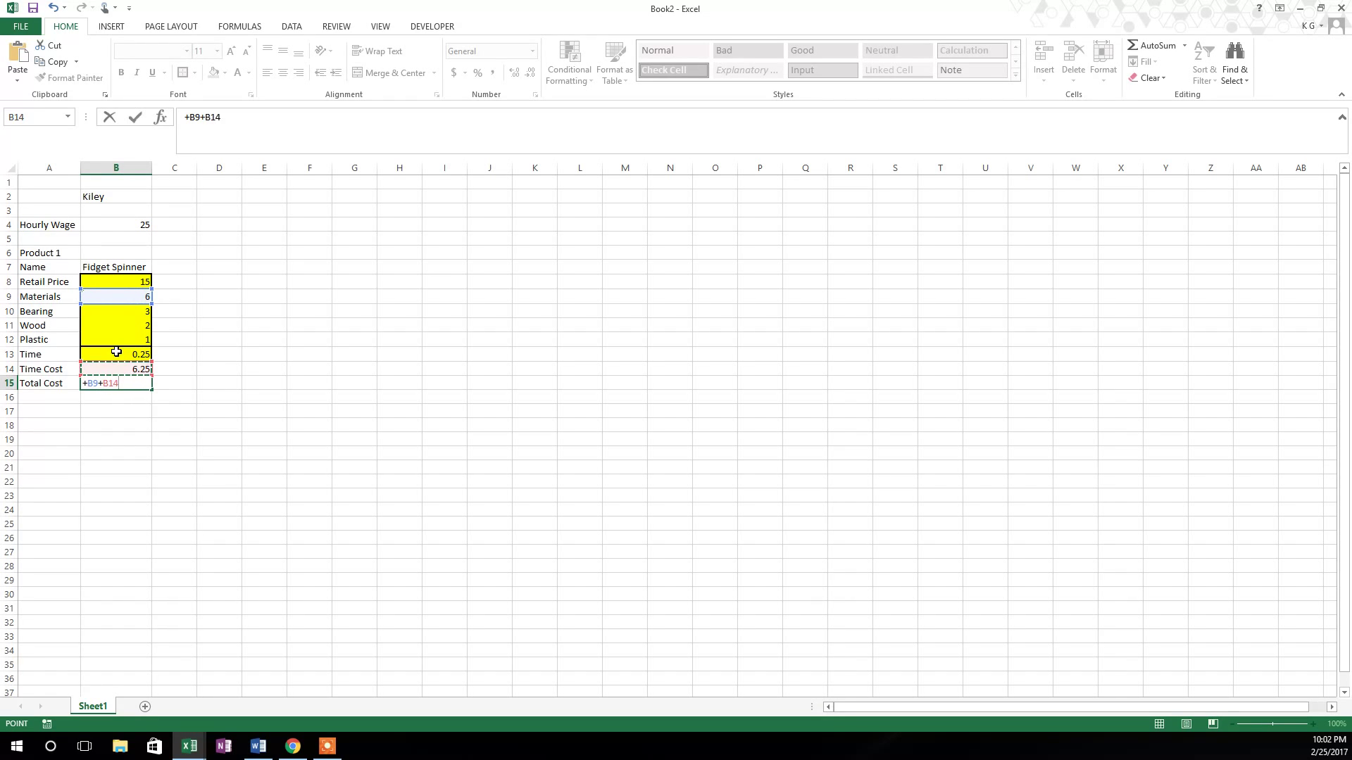
key("Return")
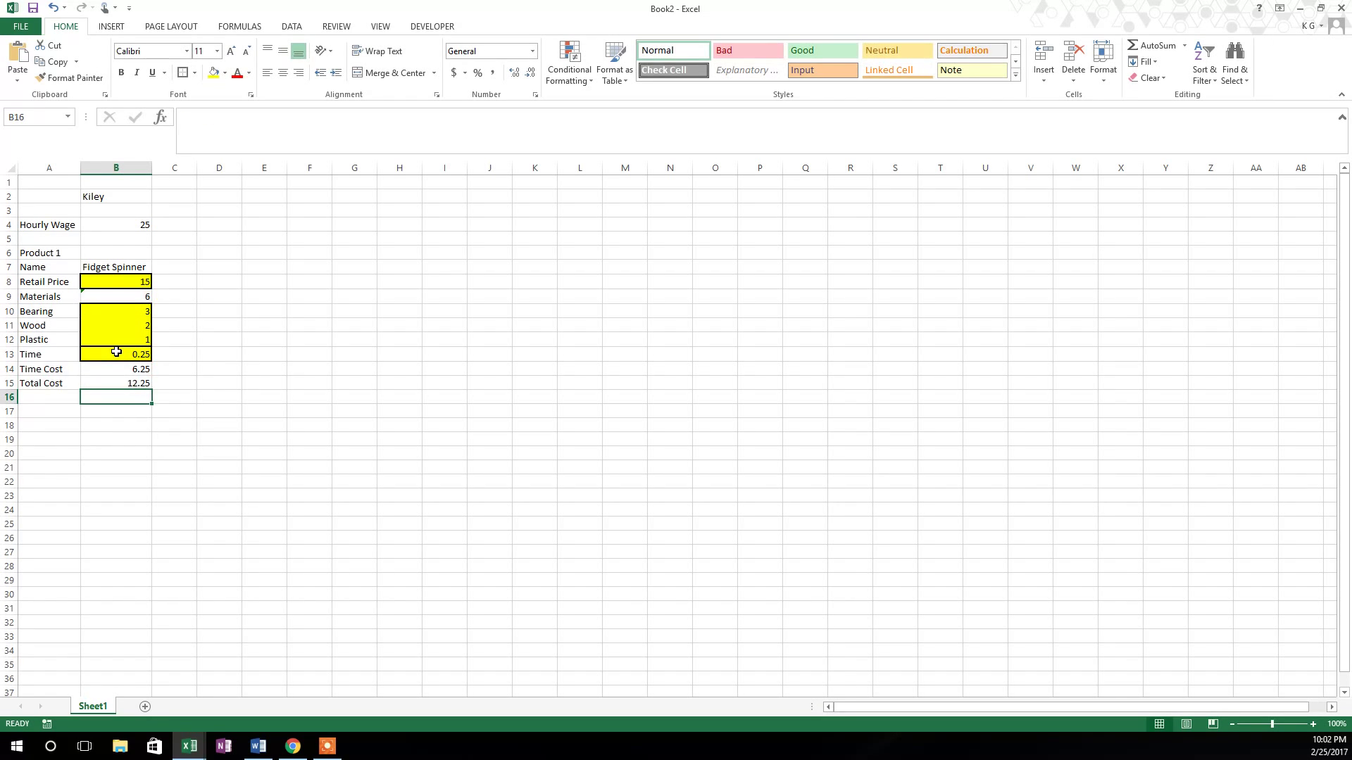
key("Left")
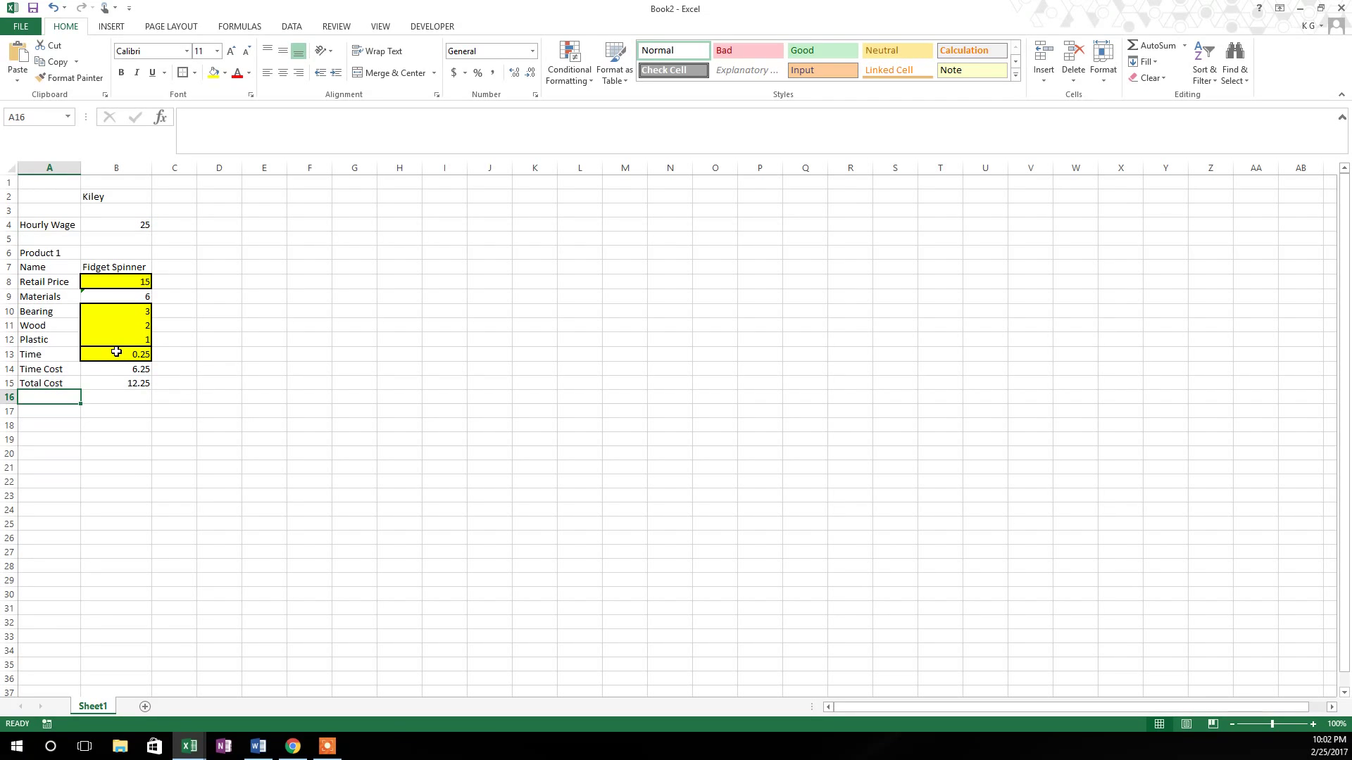
Step: Label A16 'Gross' and enter =+B8-B15 in B16 so it shows 2.75
type("Gross")
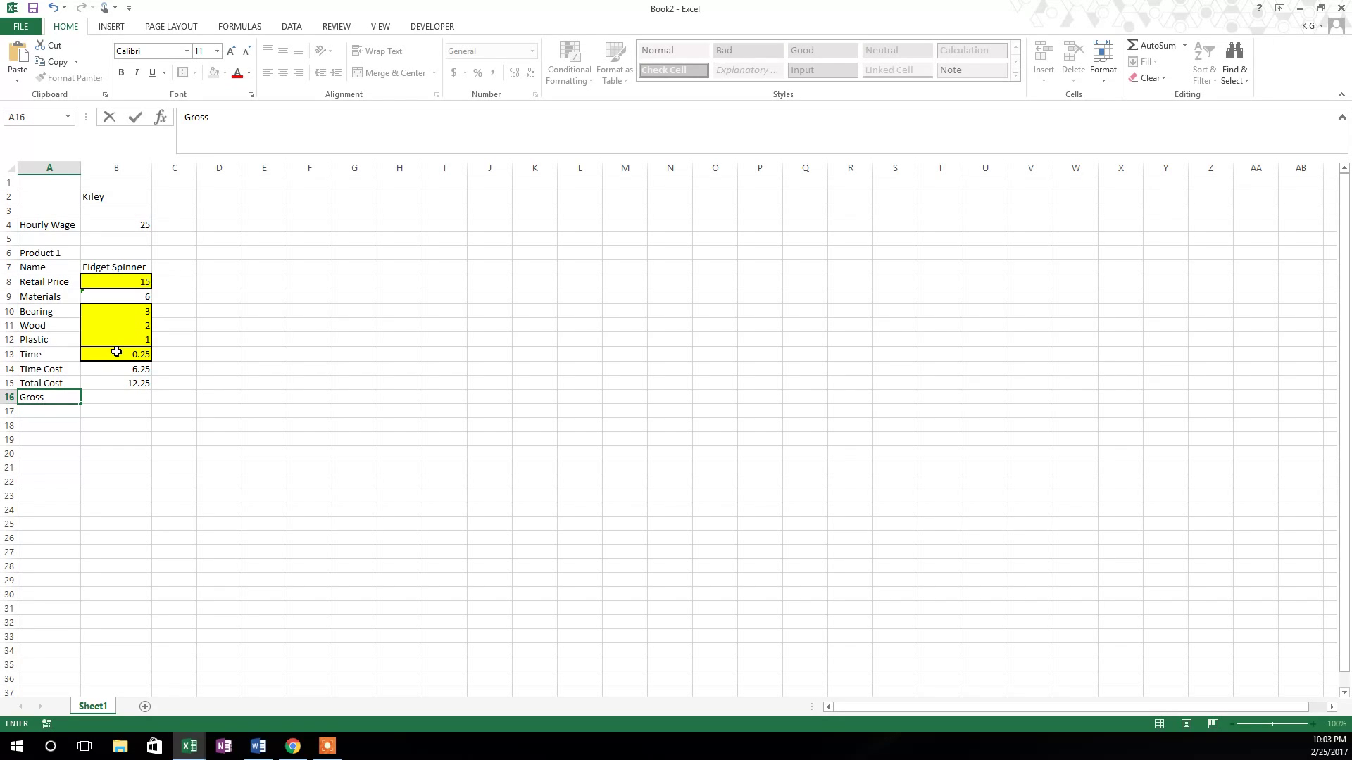
key("Return")
key("Up")
key("Right")
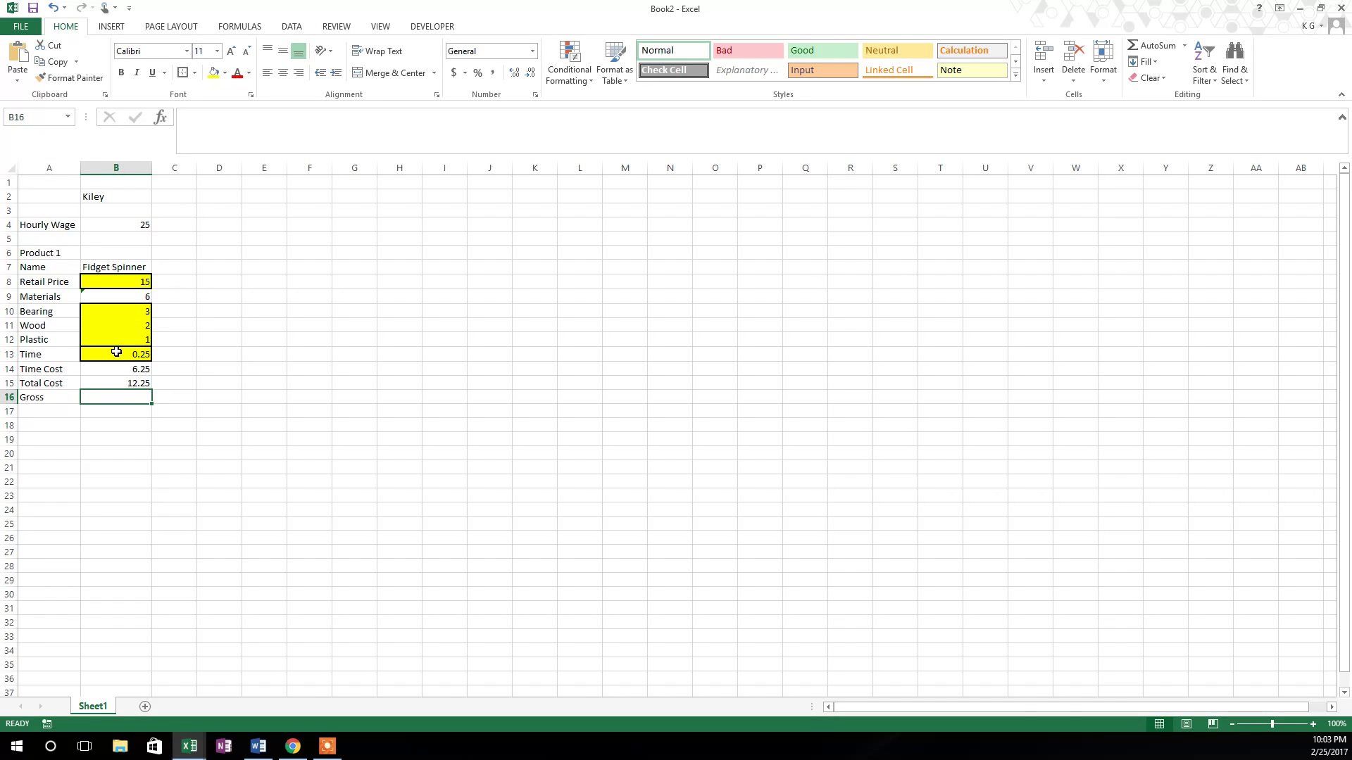
type("+")
key("Up")
key("Up")
key("Up")
key("Up")
key("Up")
key("Up")
key("Up")
key("Up")
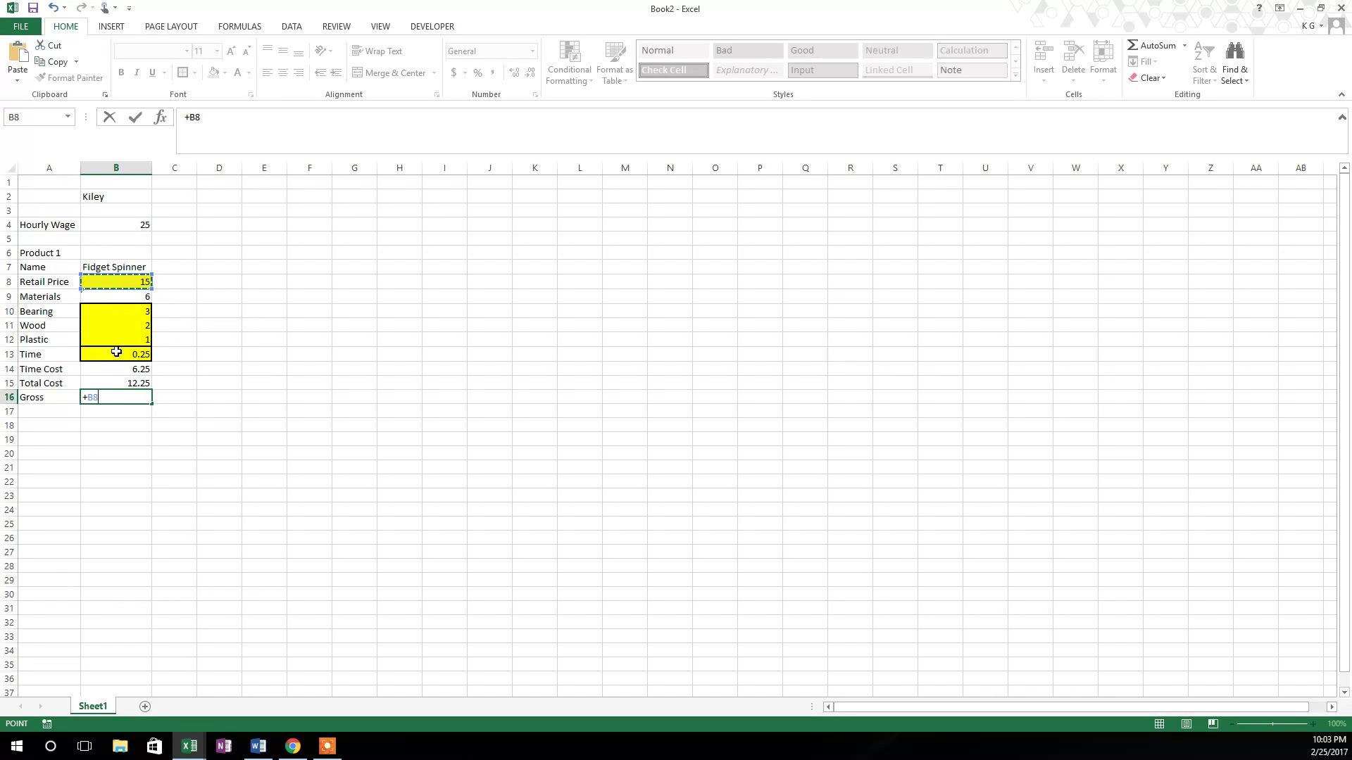
type("-")
key("Up")
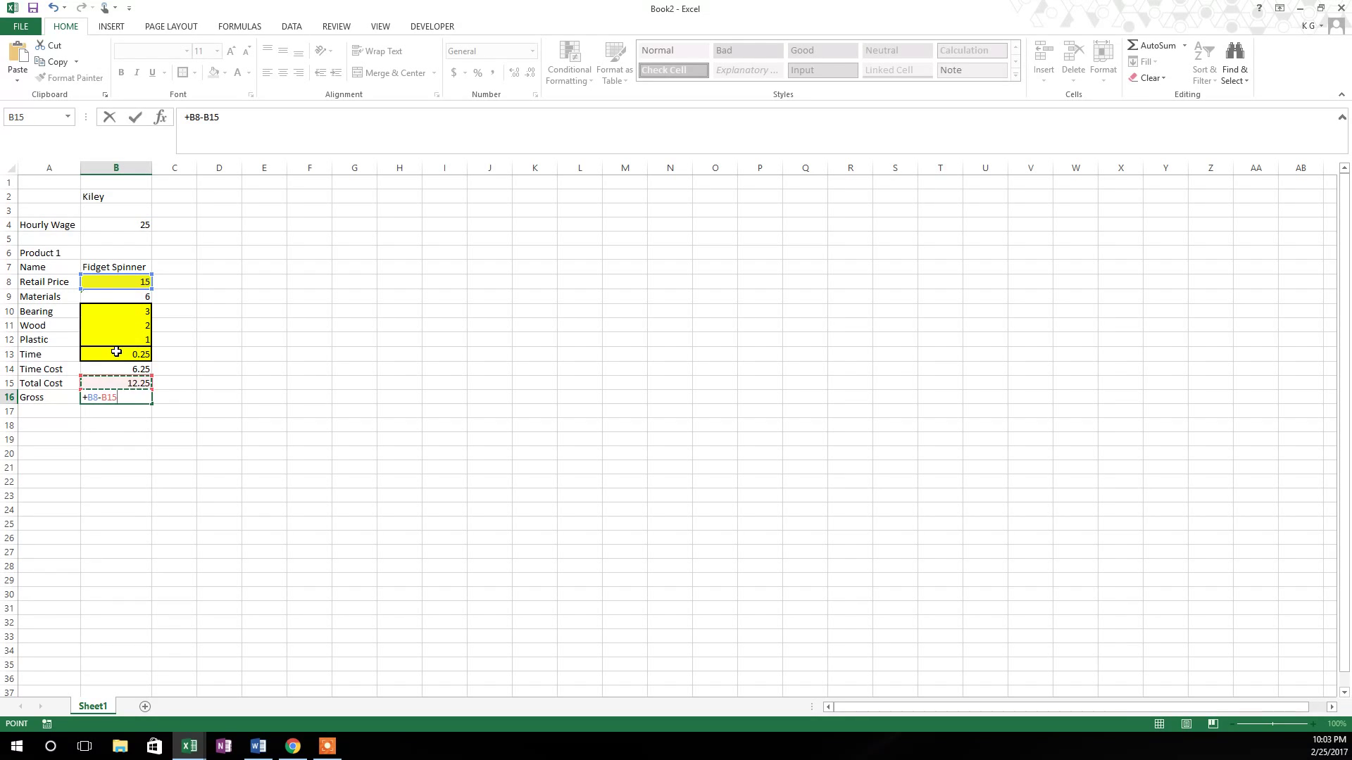
key("Return")
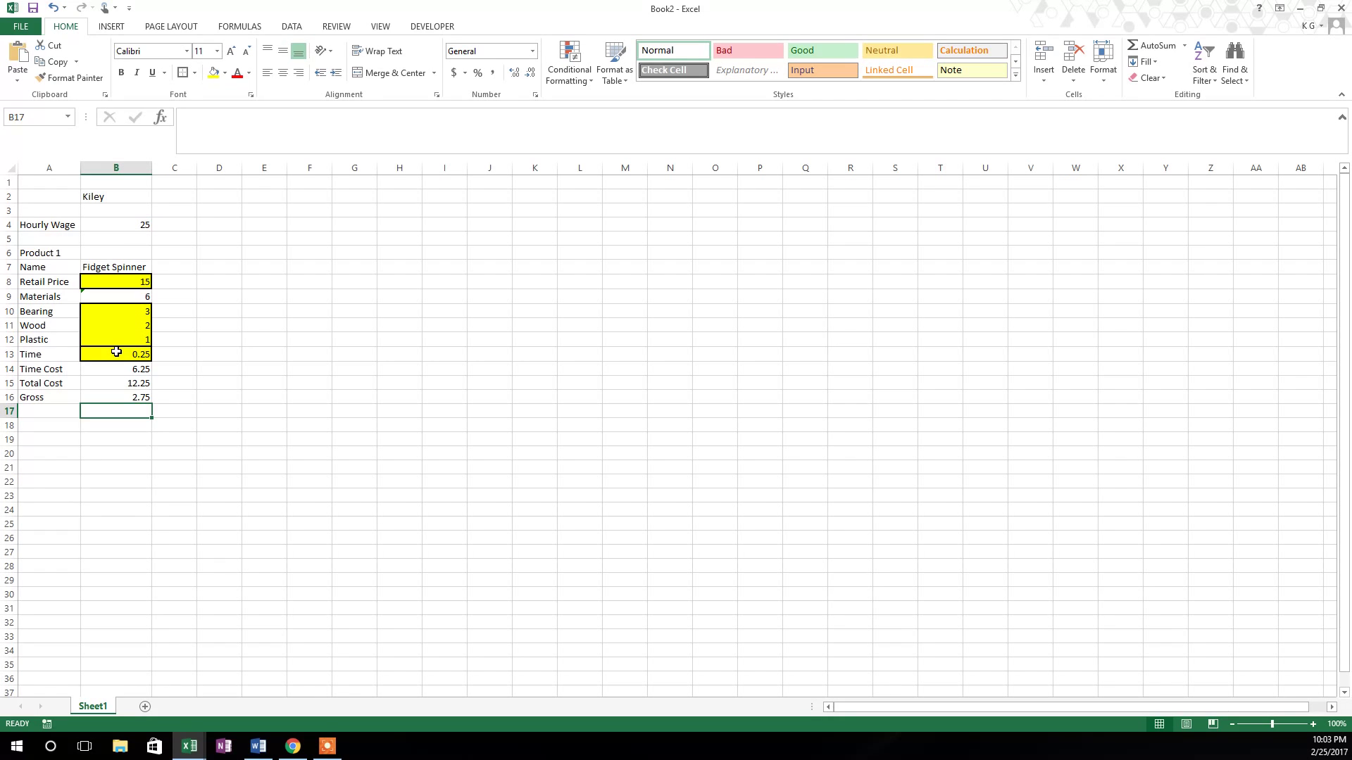
key("Up")
key("Up")
key("Up")
key("Up")
key("Up")
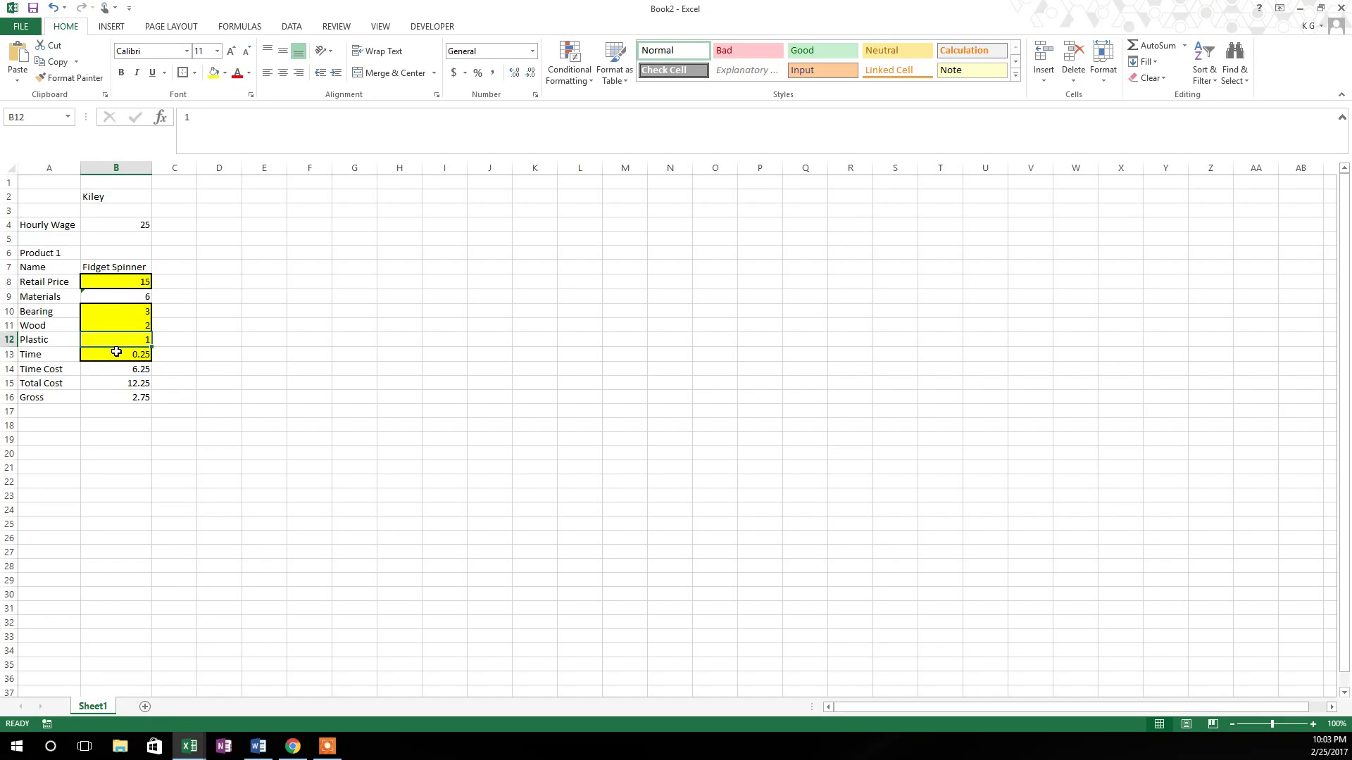
key("Down")
key("Down")
key("Down")
key("Down")
key("Down")
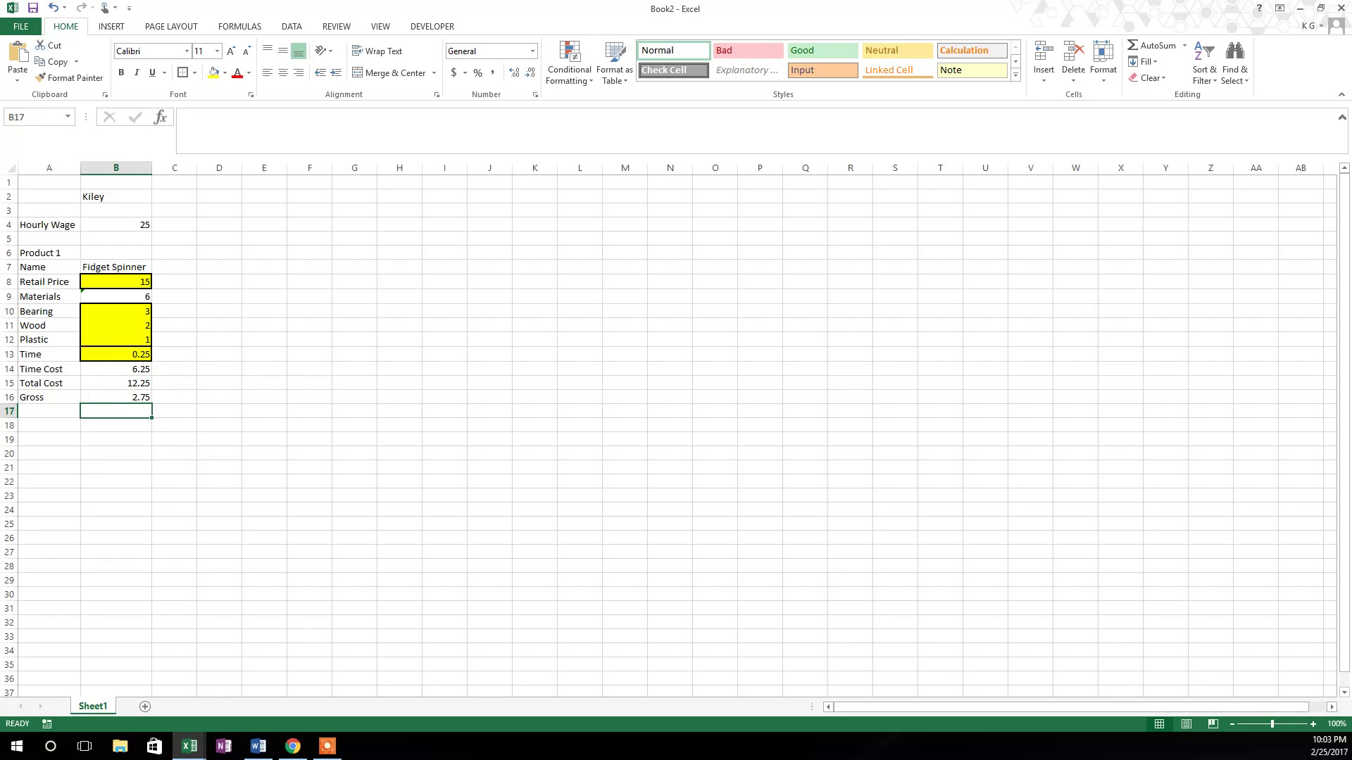
key("alt+Tab")
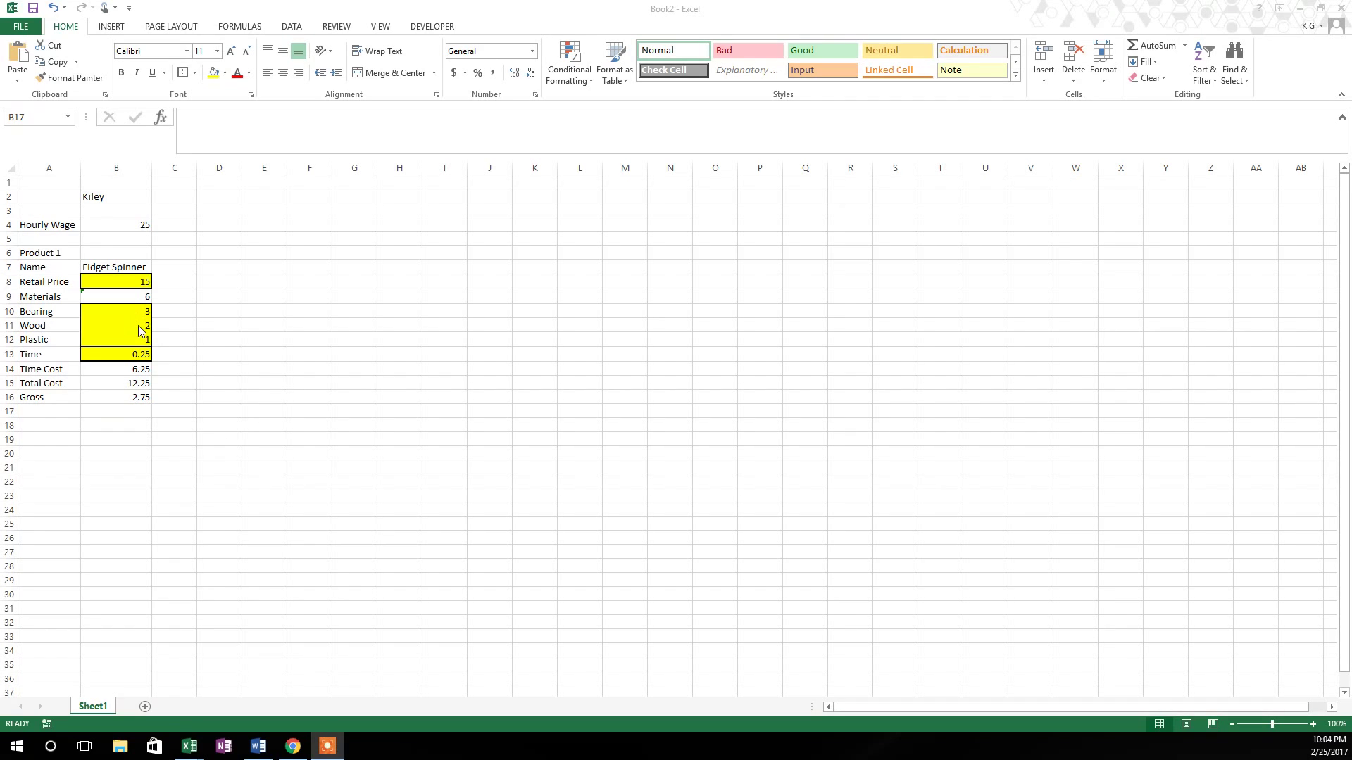
Step: Change Time in B13 to 0.1 and Retail Price in B8 to 20
key("alt+Tab")
left_click(135, 348)
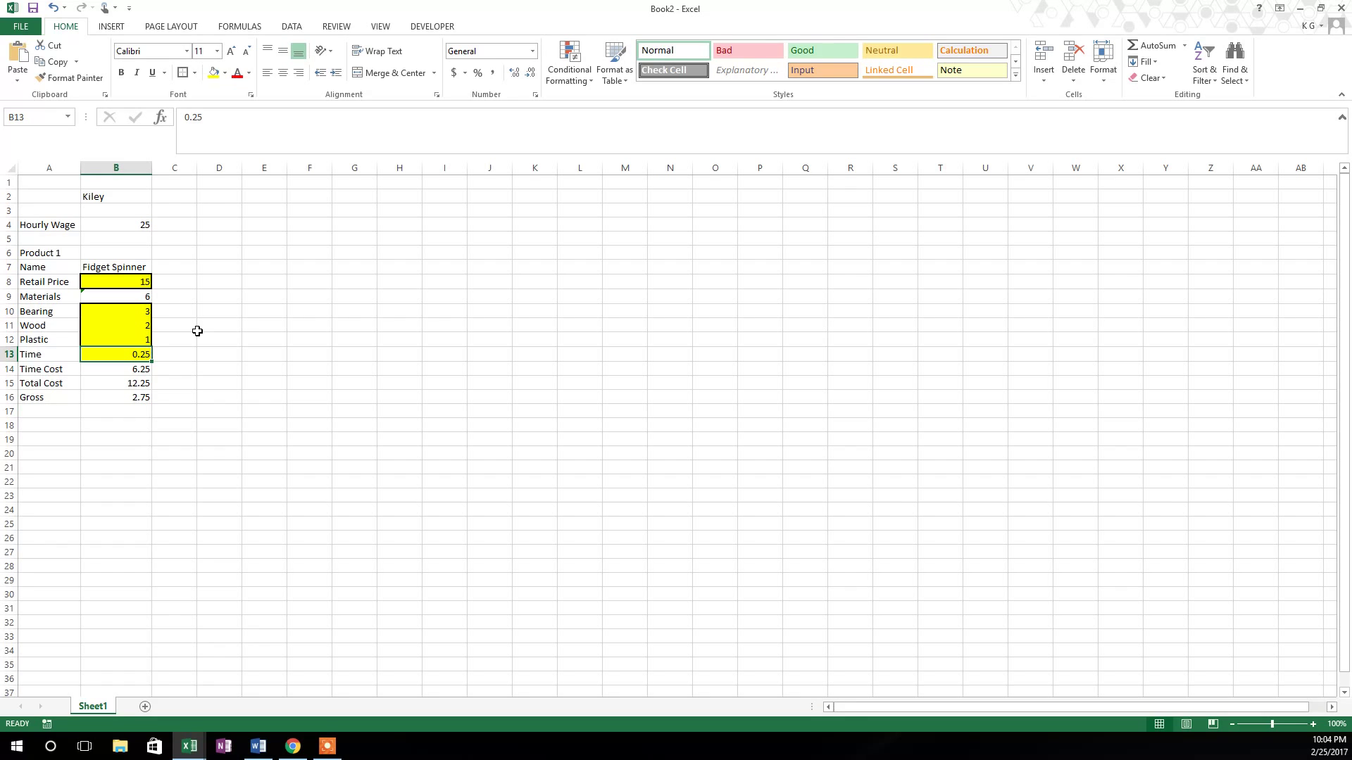
type("0.1")
key("Return")
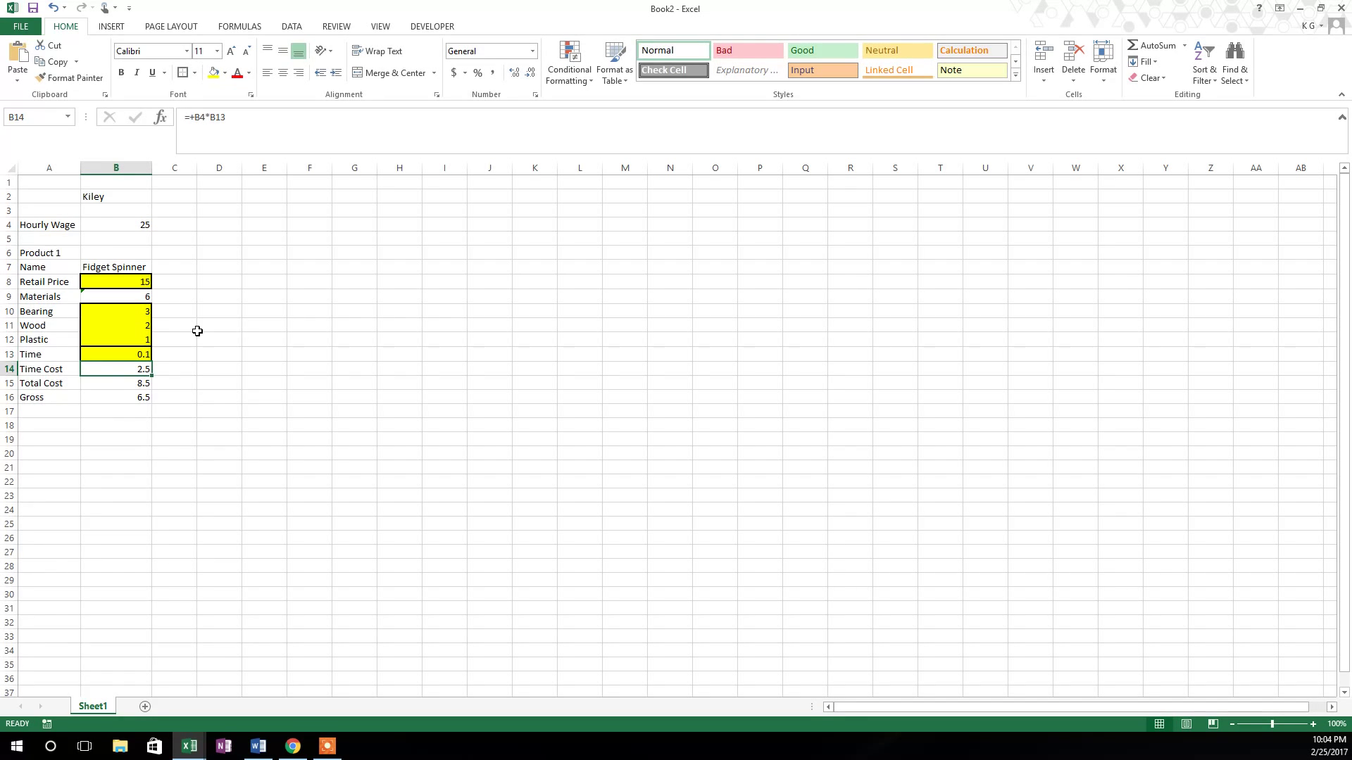
key("Down")
key("Down")
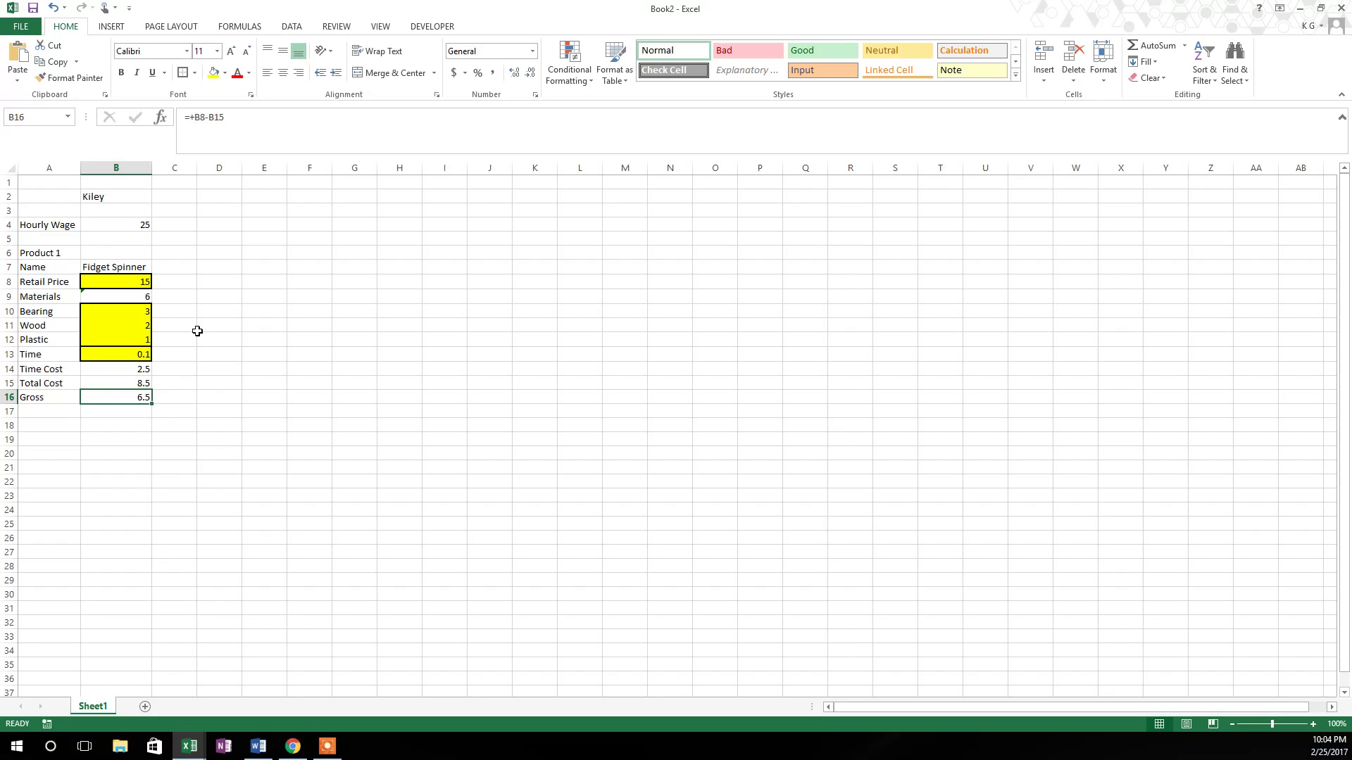
key("Up")
key("Up")
key("Up")
key("Up")
key("Up")
key("Up")
key("Up")
key("Up")
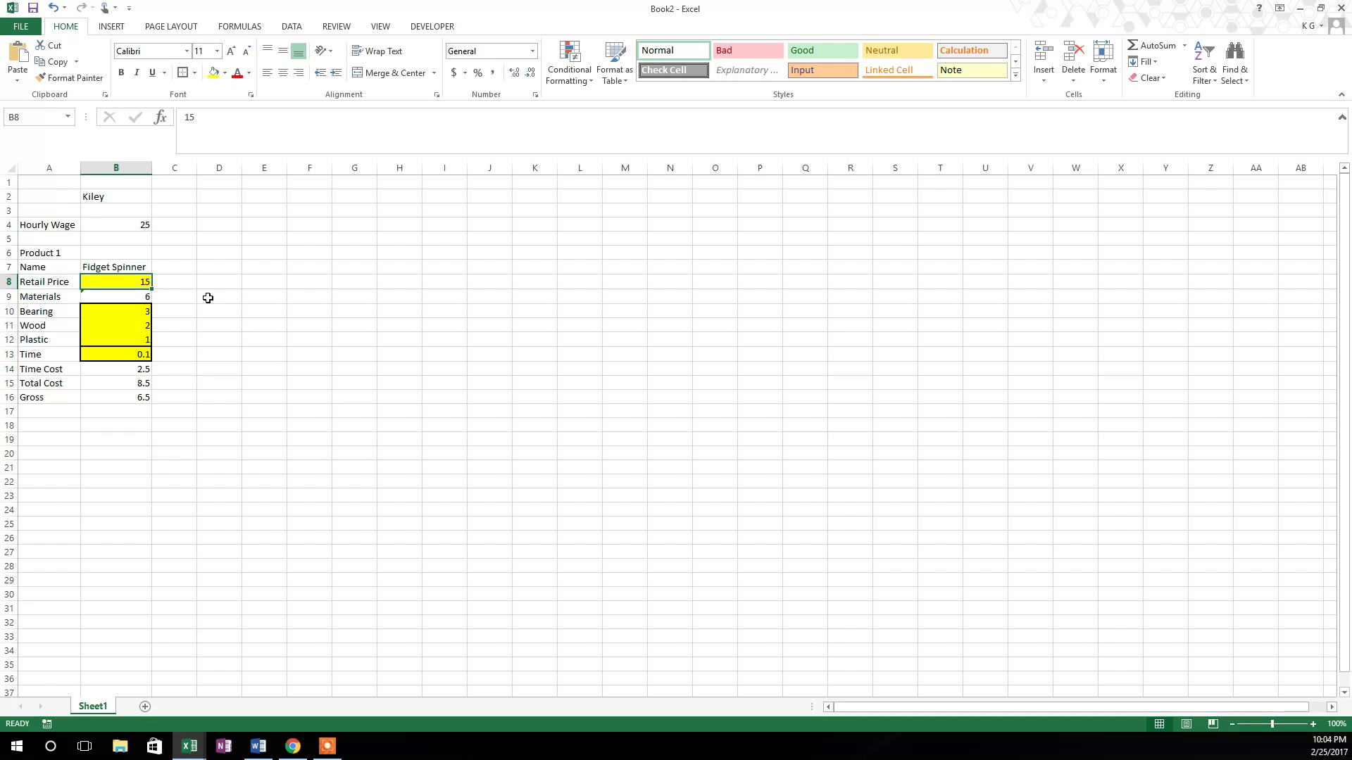
type("20")
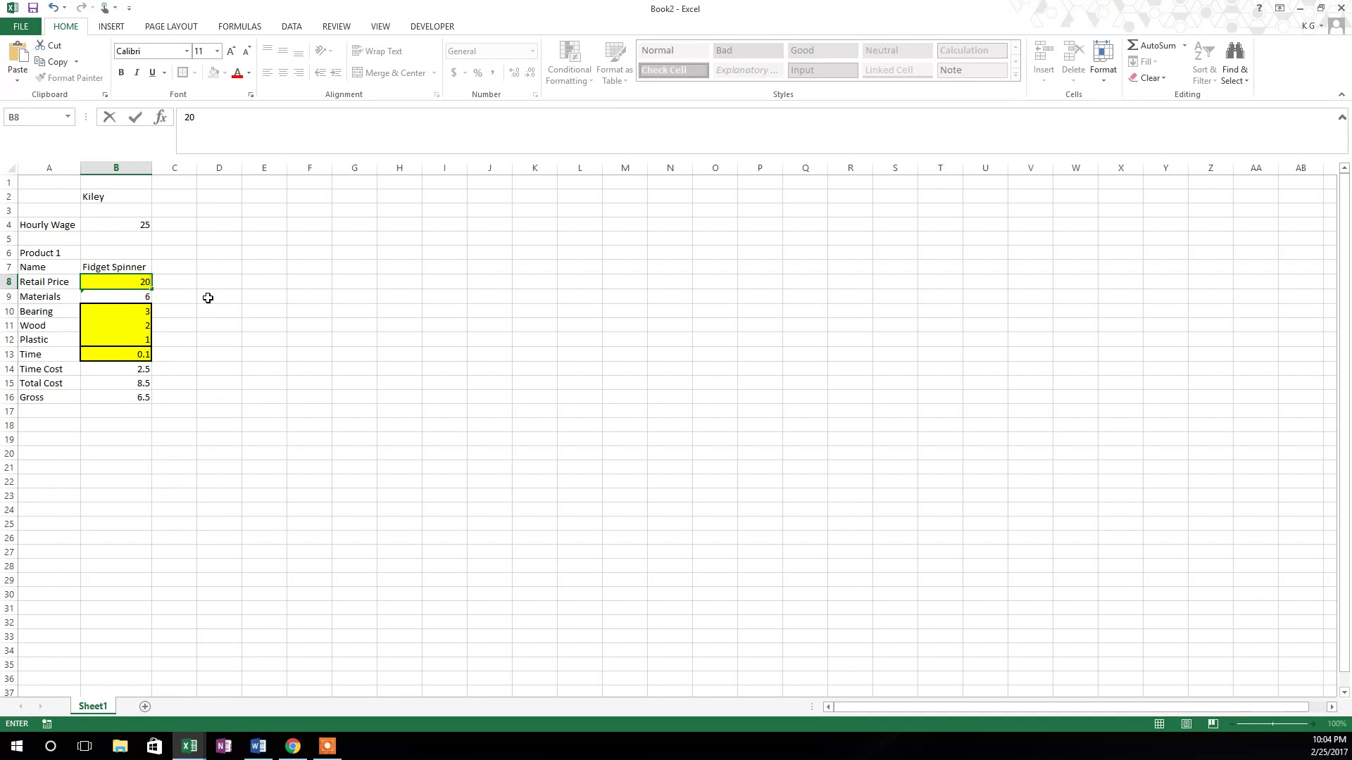
key("Return")
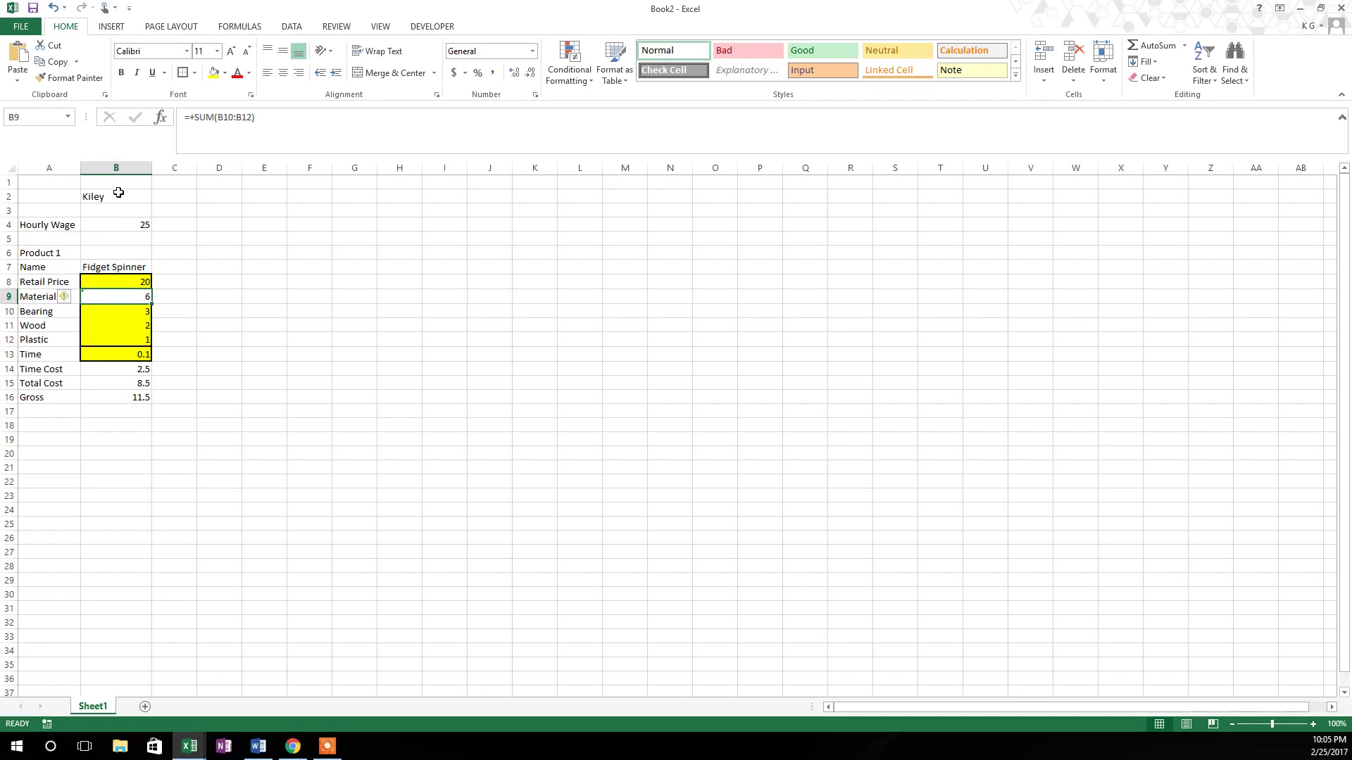
Step: Give cell B4 (Hourly Wage 25) a yellow fill and a box border
left_click(126, 224)
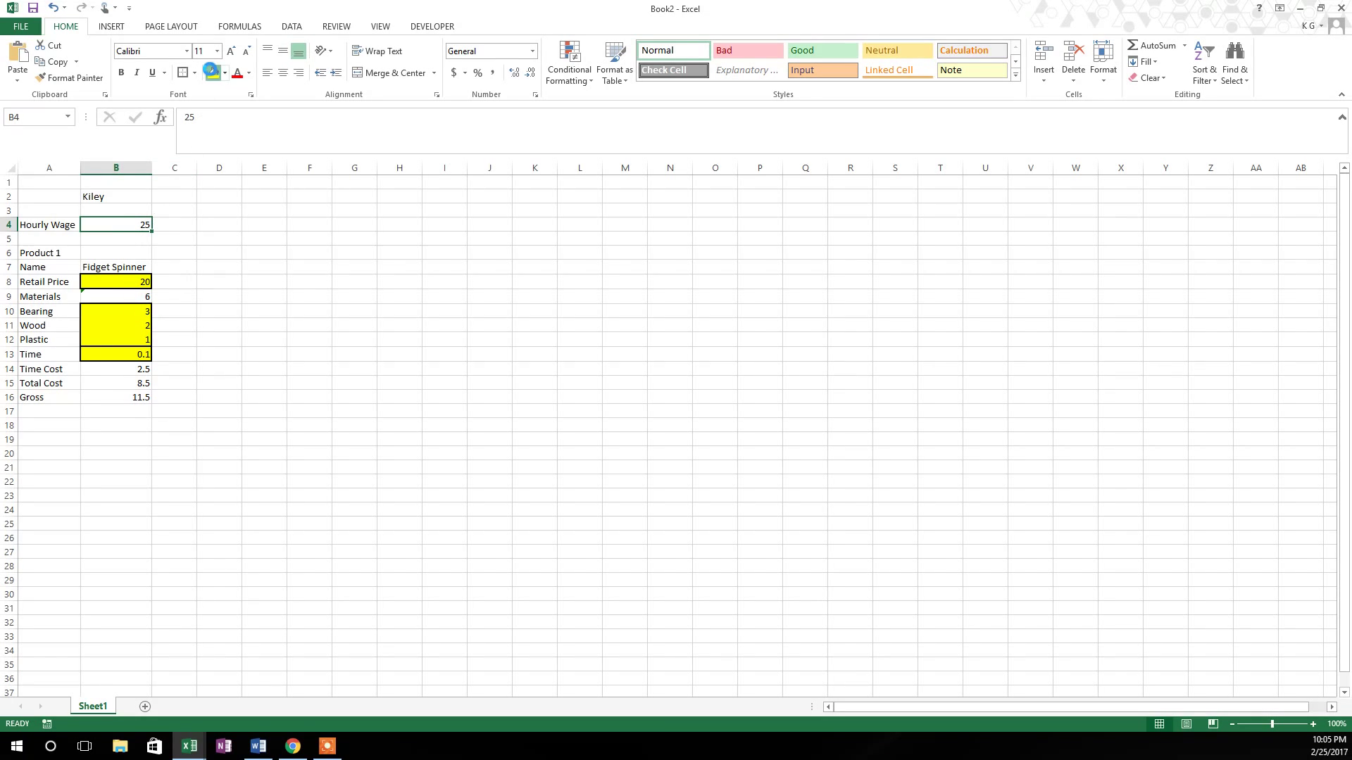
left_click(213, 73)
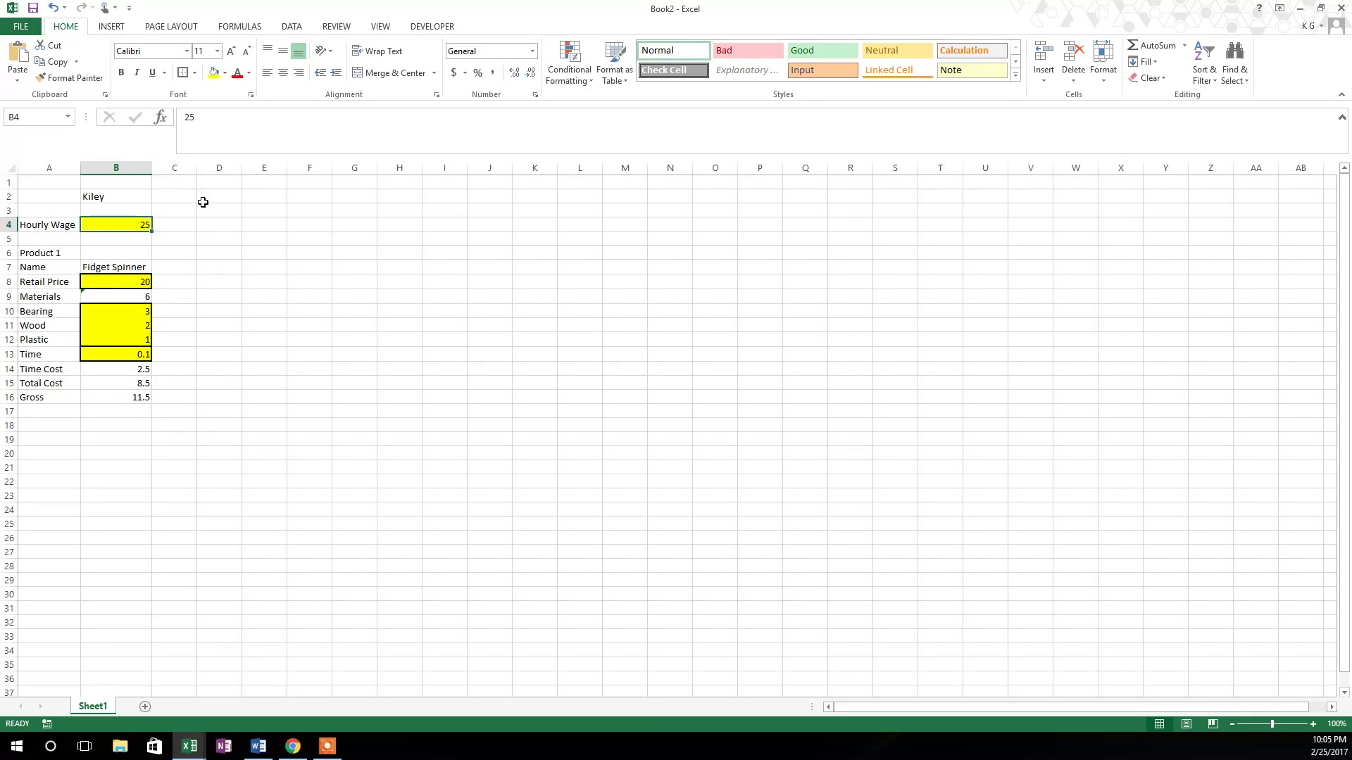
left_click(183, 75)
left_click(200, 344)
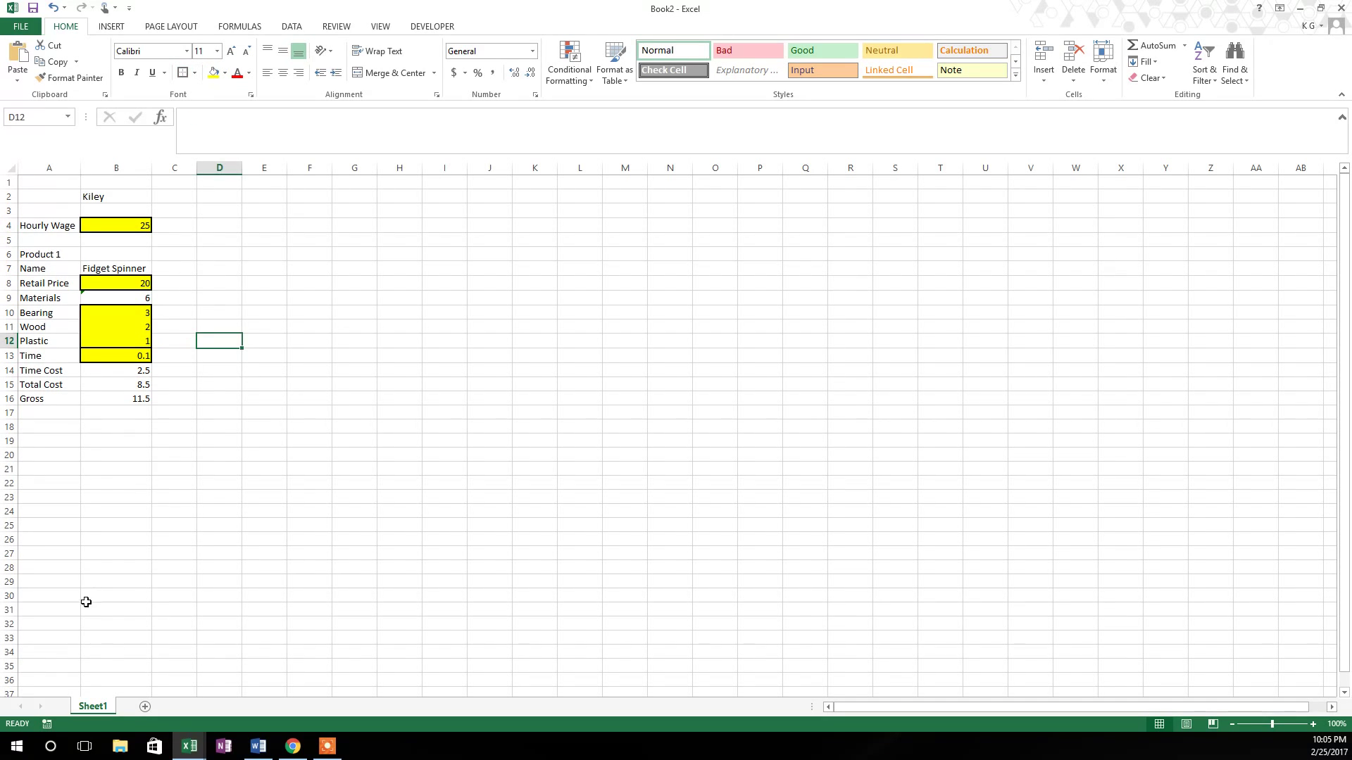
left_click(255, 397)
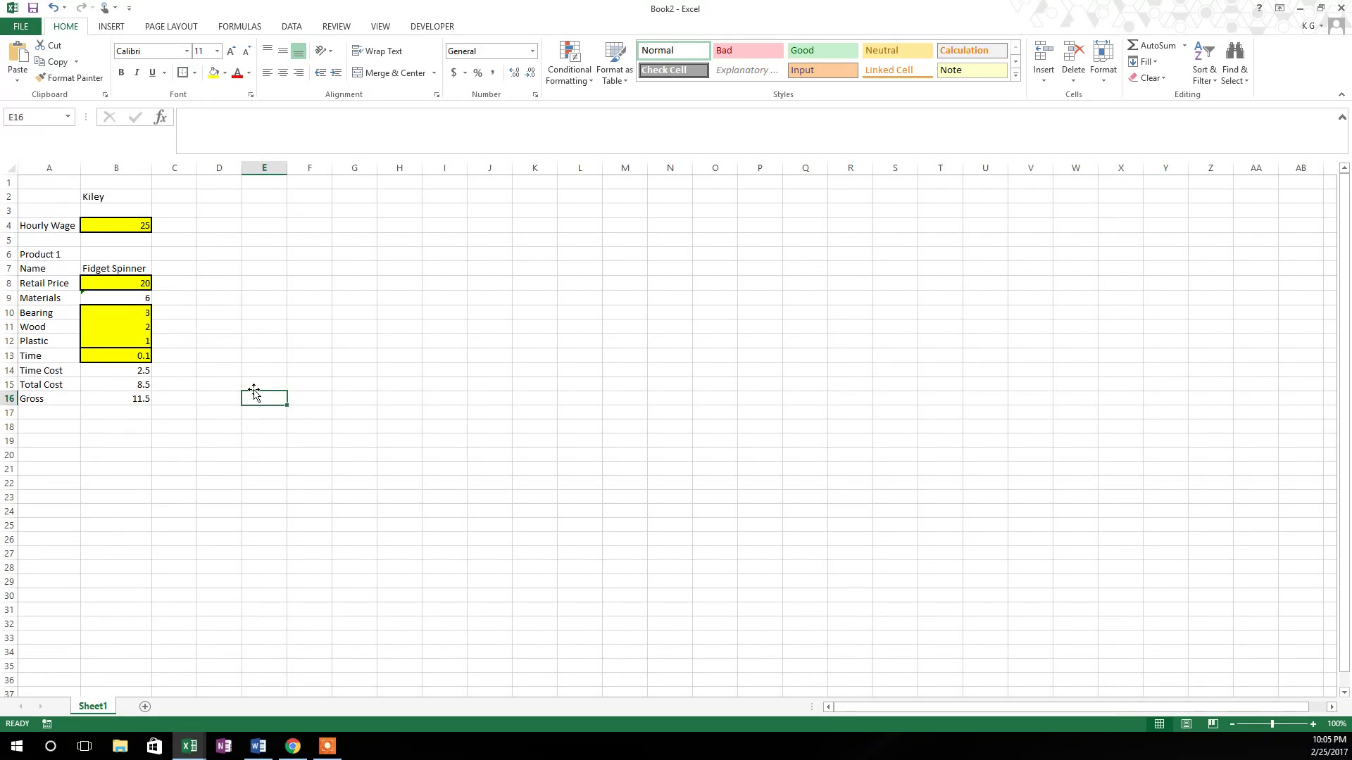
Step: Enter 'Weeks' in F4 and week numbers 1 to 4 in G4:J4
left_click(327, 263)
left_click(310, 239)
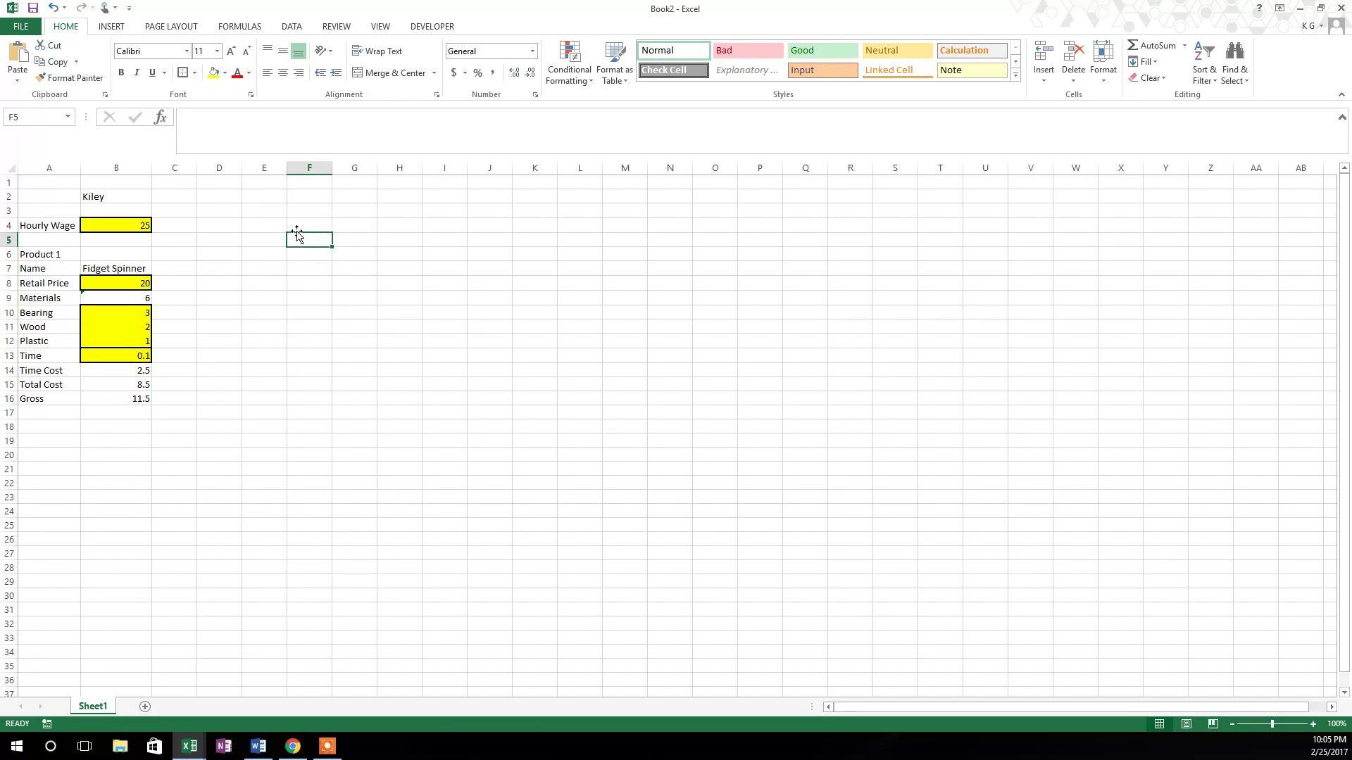
left_click(302, 224)
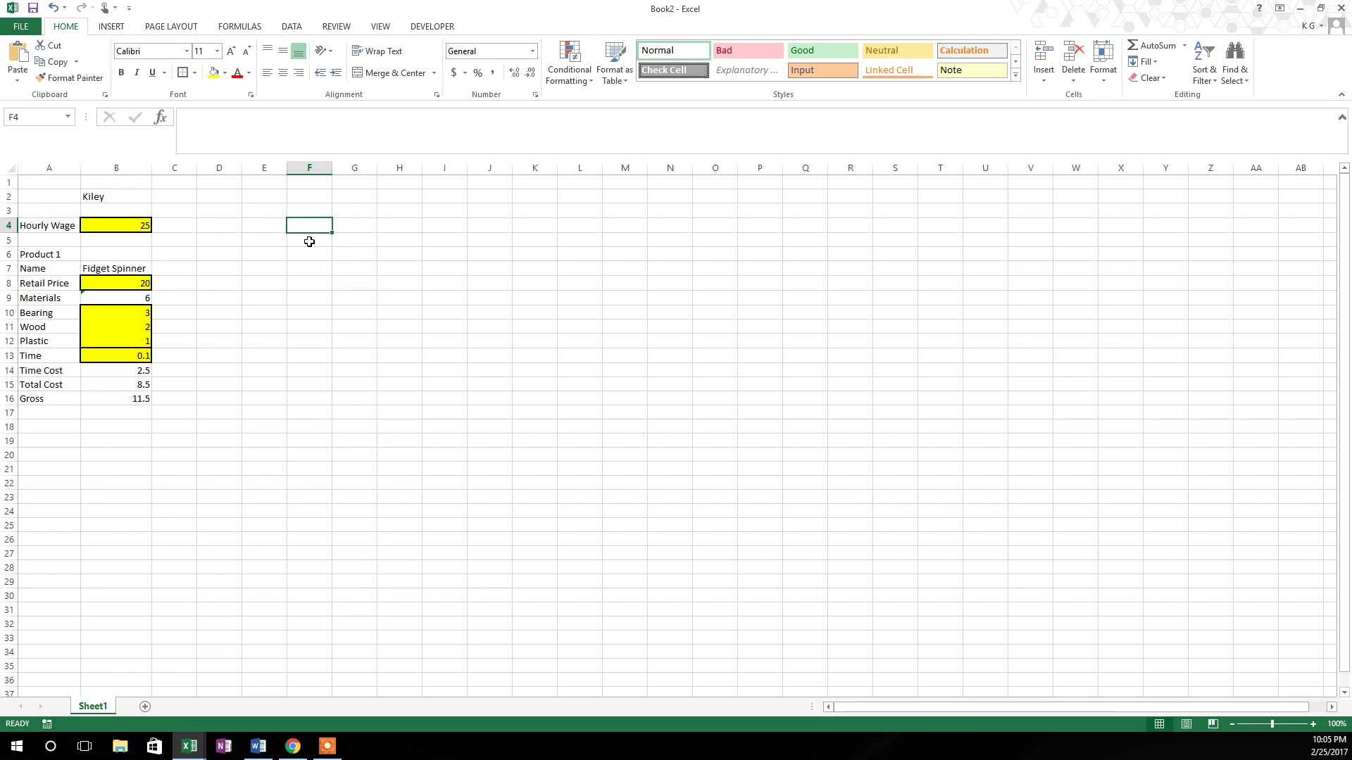
type("W")
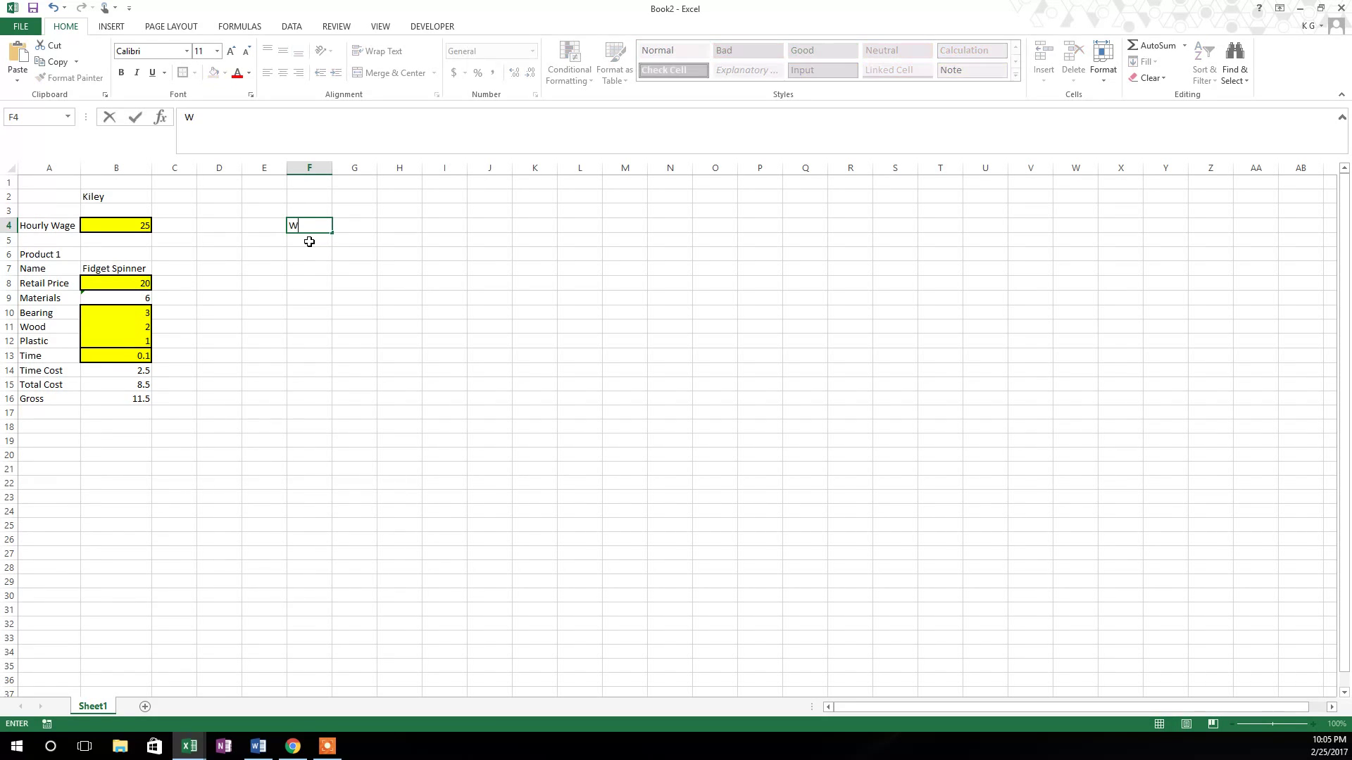
type("eeks")
key("Tab")
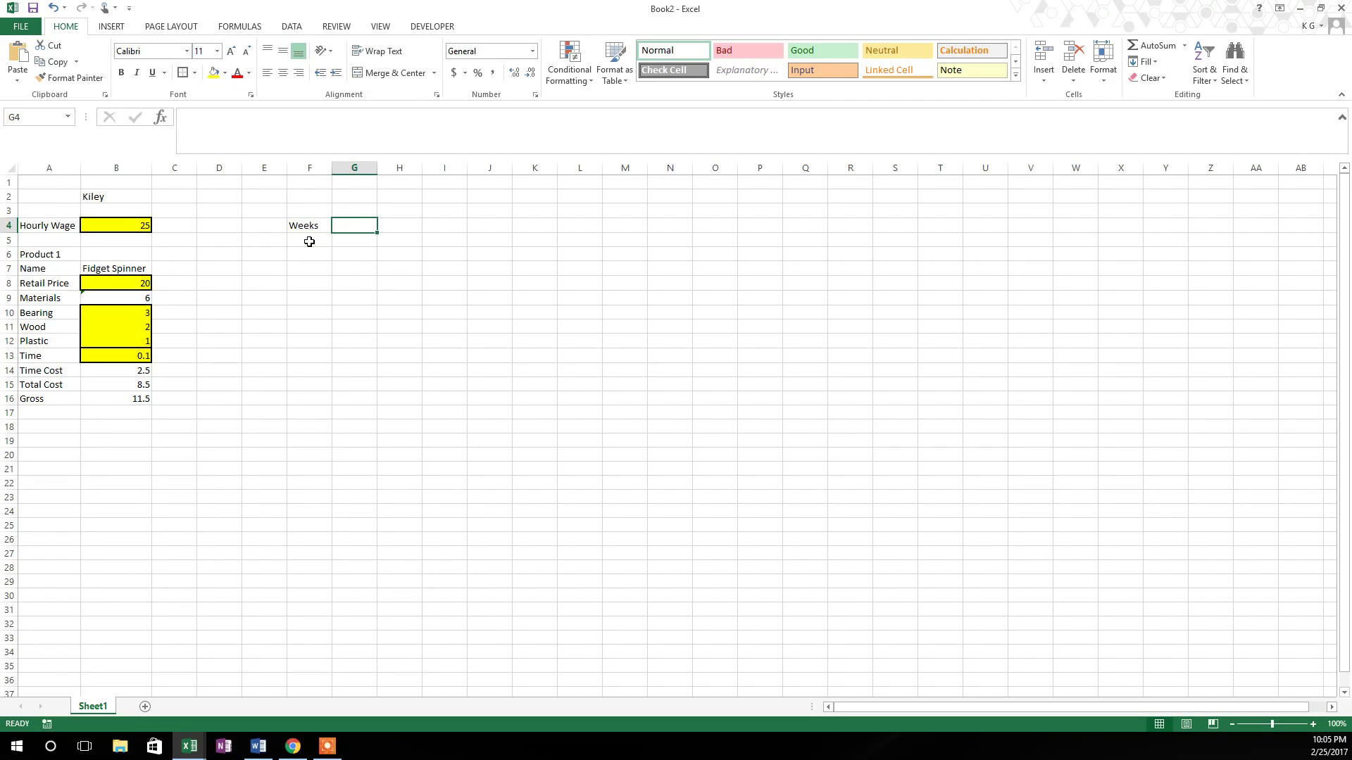
type("1")
key("Tab")
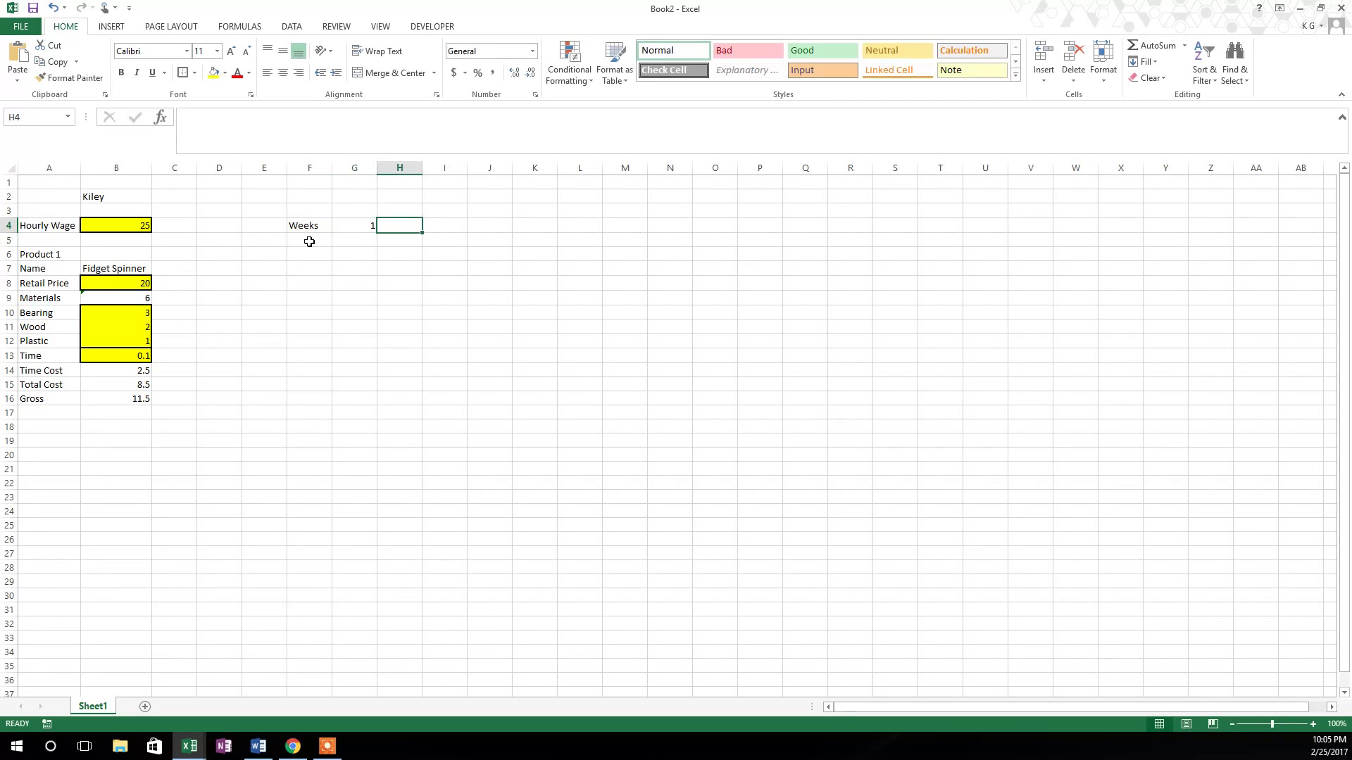
type("2")
key("Tab")
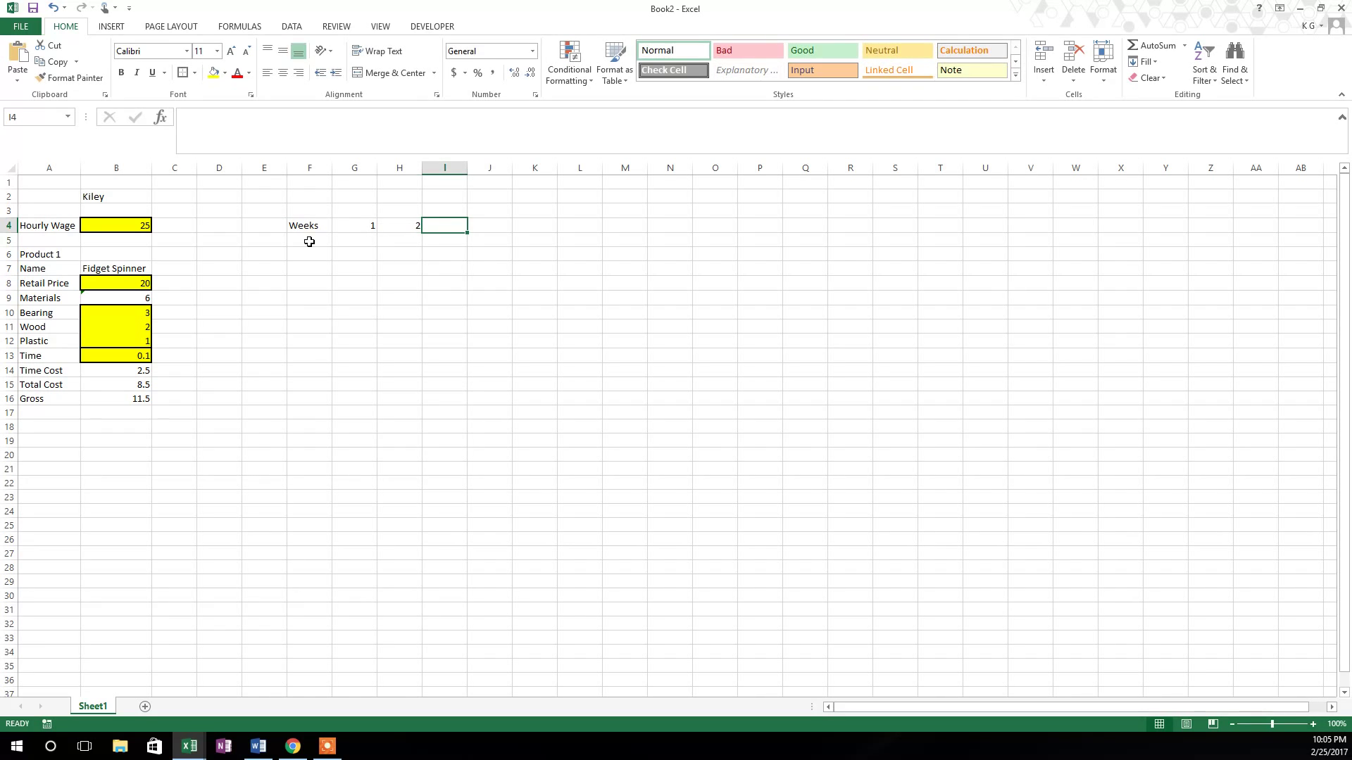
type("3")
key("Tab")
type("4")
key("Down")
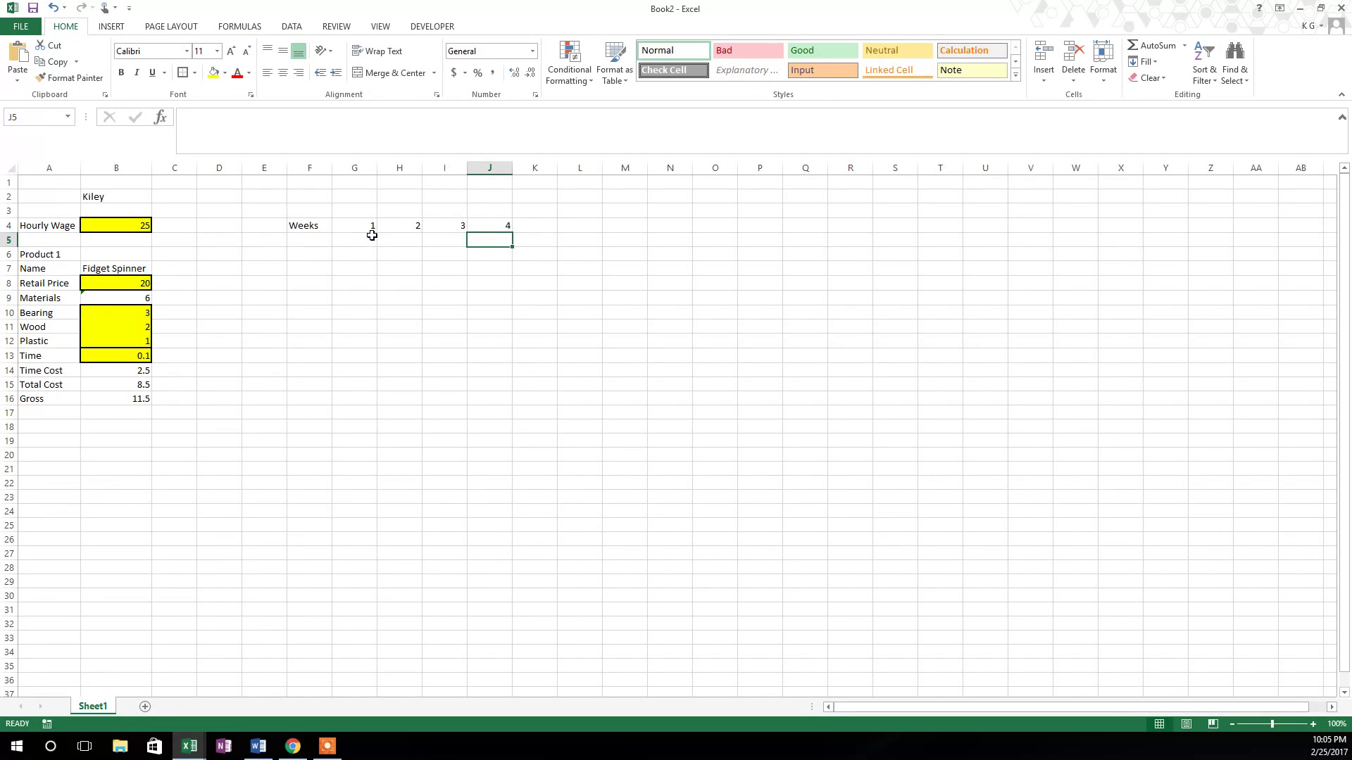
Step: Extend the week series from G4:J4 across to Z4, ending at week 20
left_click_drag(360, 225, 520, 229)
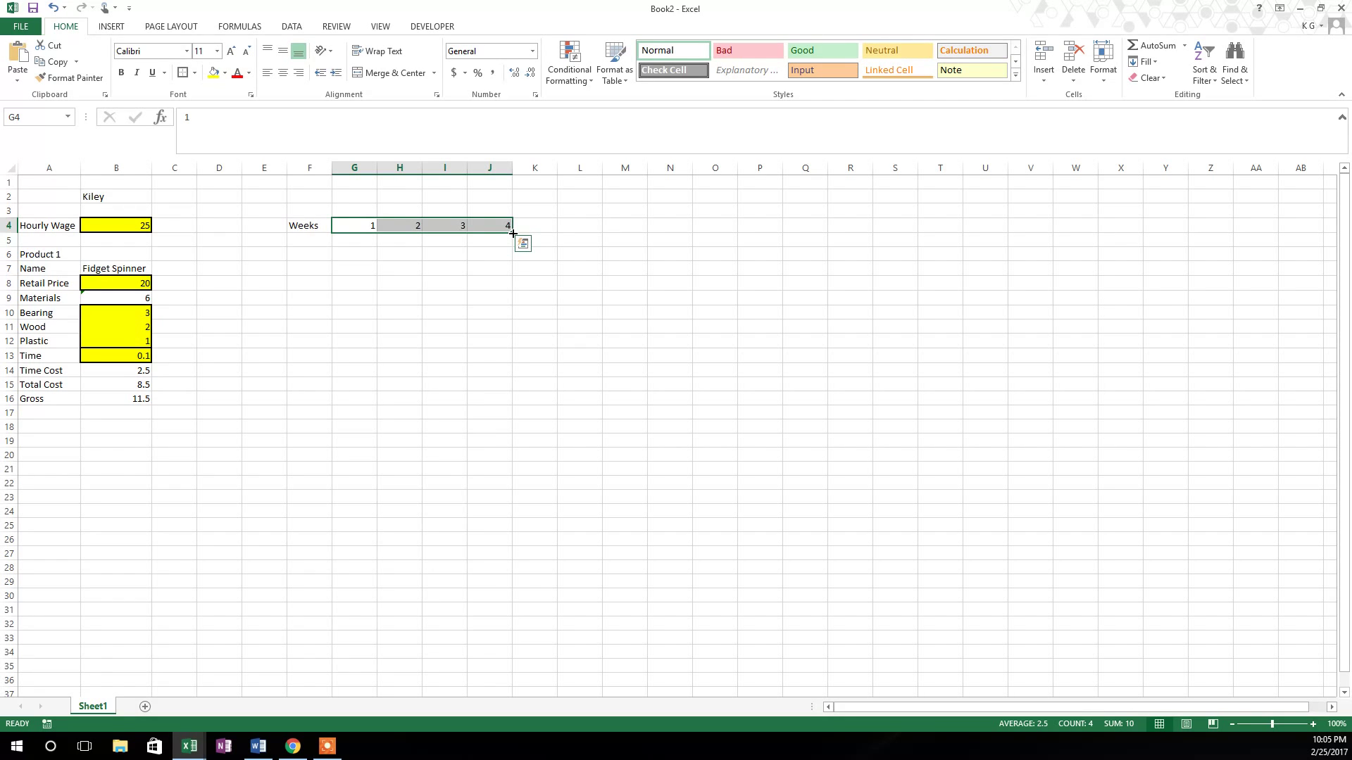
left_click_drag(513, 233, 1225, 224)
left_click(857, 294)
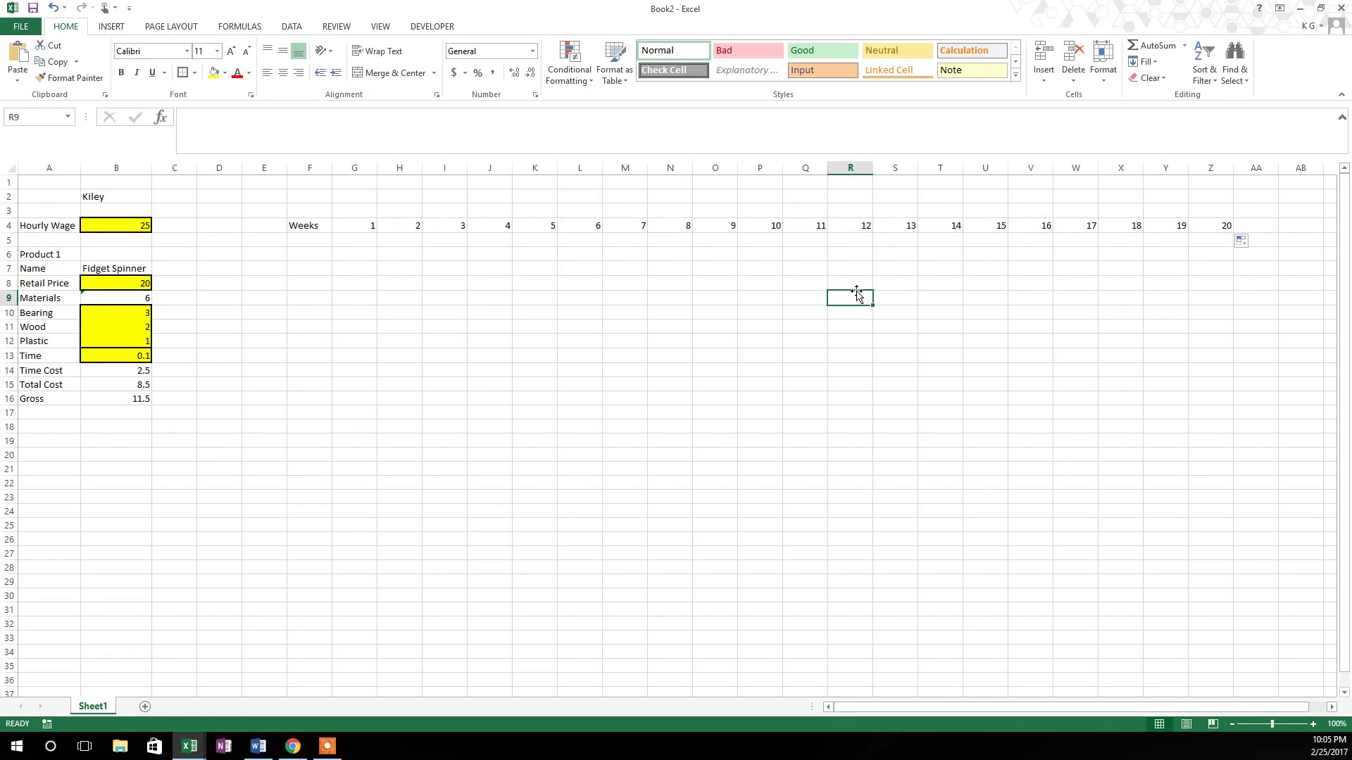
Step: Bold the week numbers 1–20 in G4:Z4
left_click(318, 244)
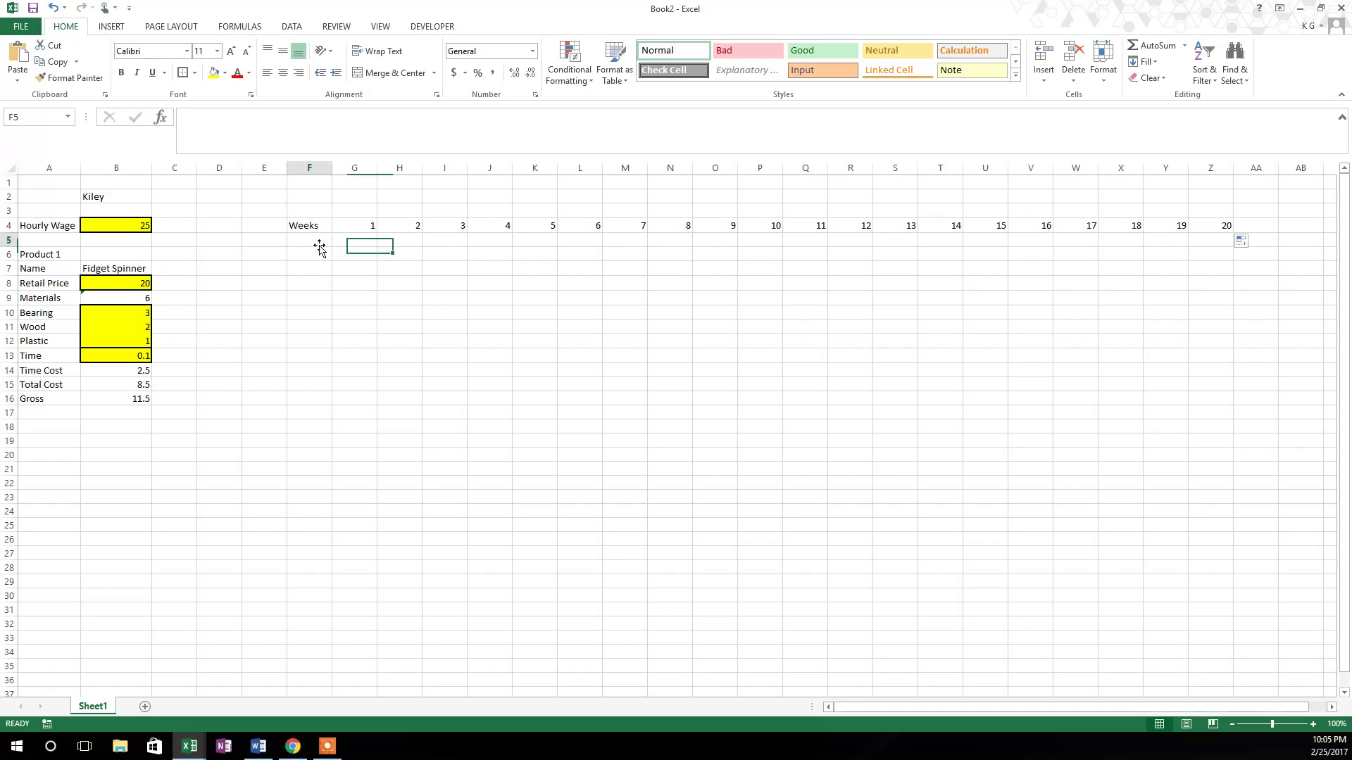
left_click_drag(353, 225, 1220, 223)
key("ctrl+b")
left_click(970, 268)
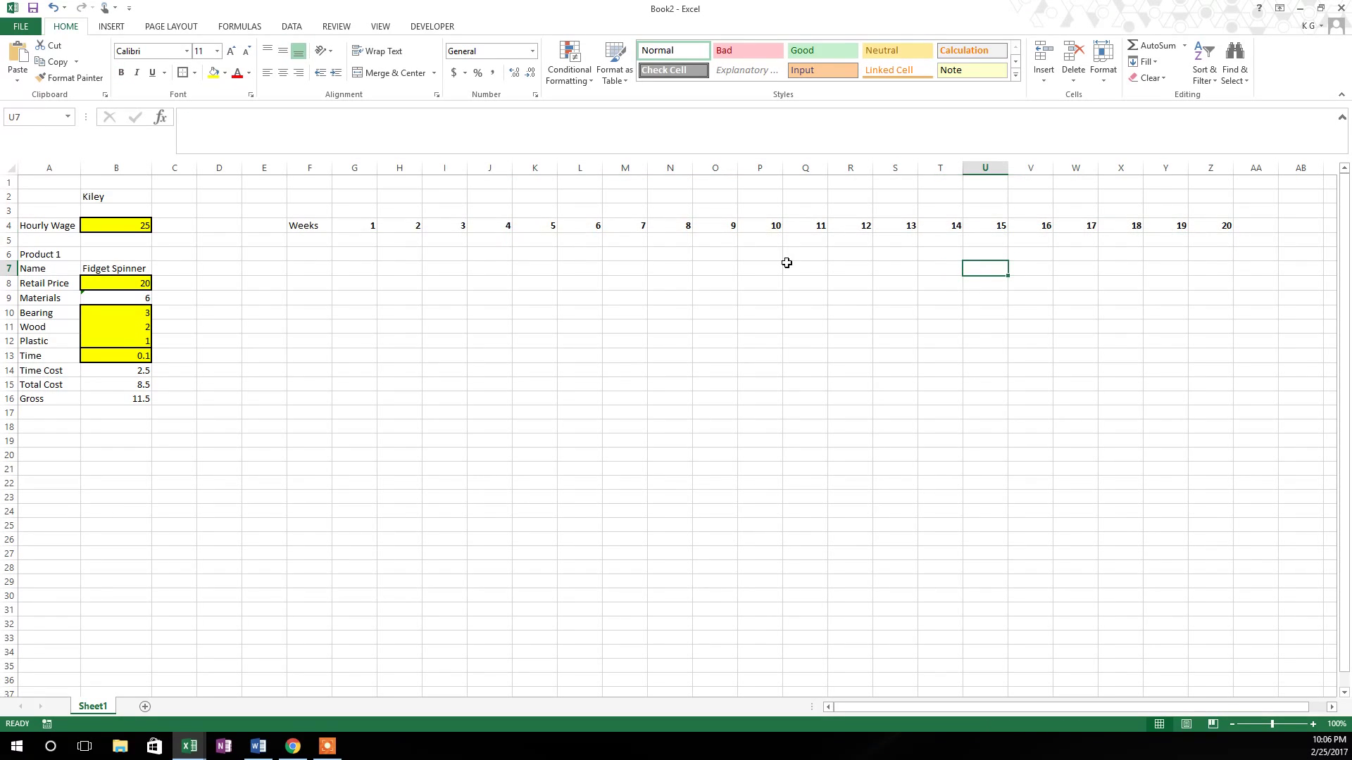
Step: Enter the labels '# sold', 'Product #1' and 'Revenue' in F5, F6 and F7
left_click(313, 241)
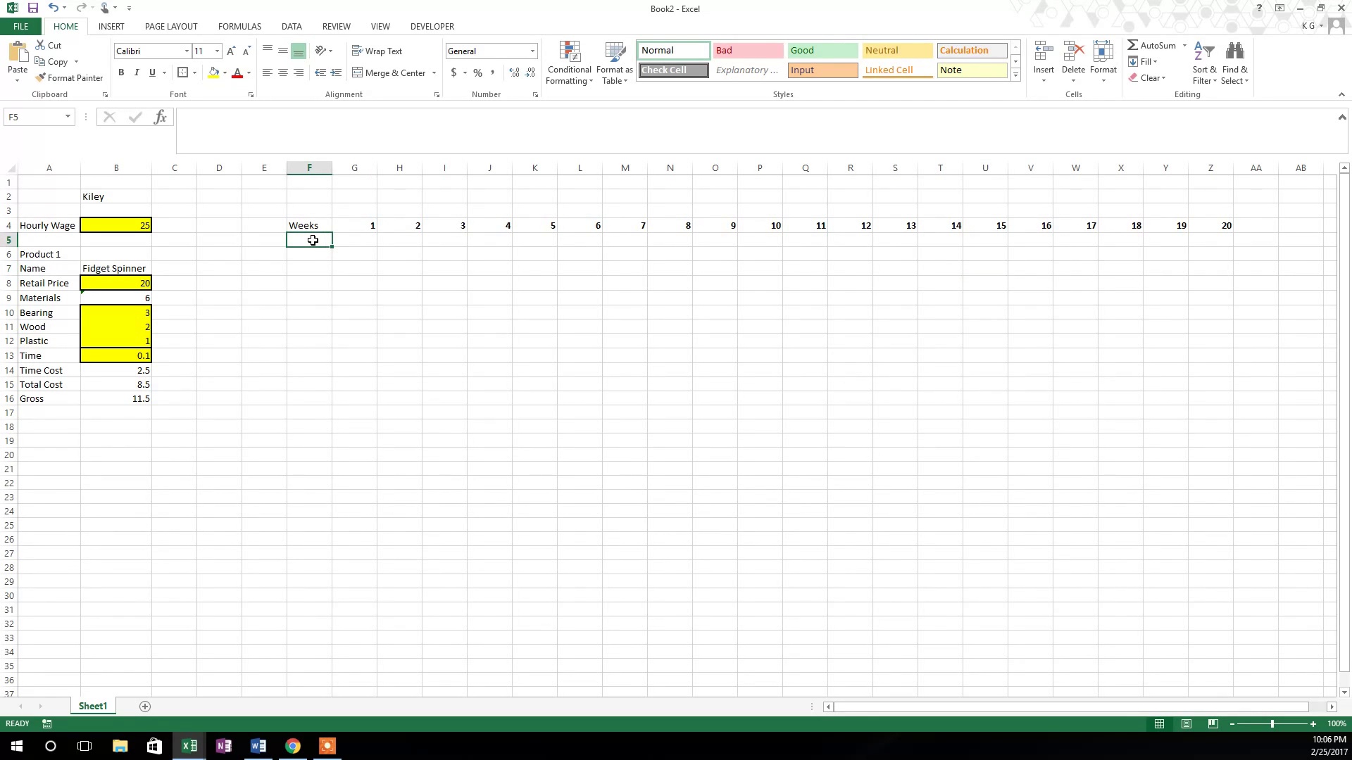
type("# sold")
key("Return")
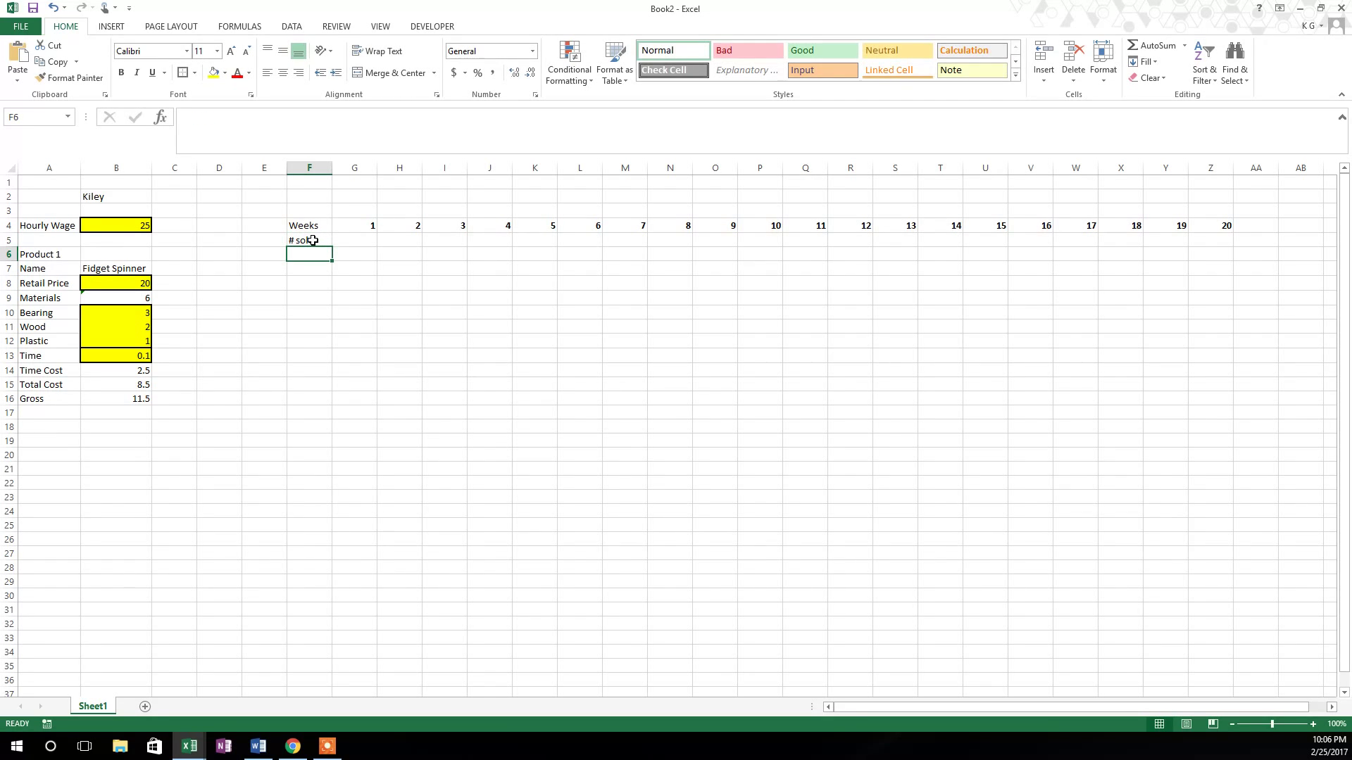
type("Prod")
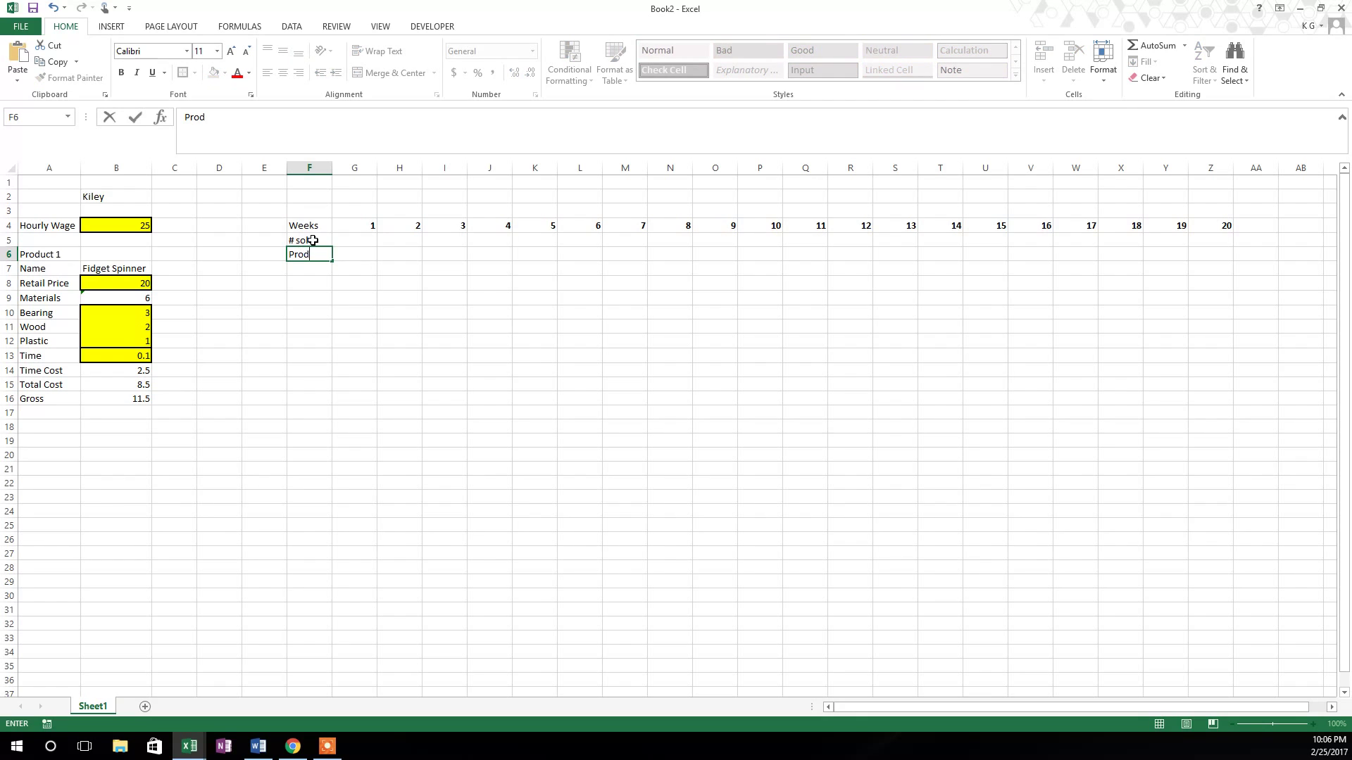
type("uct #1")
key("Return")
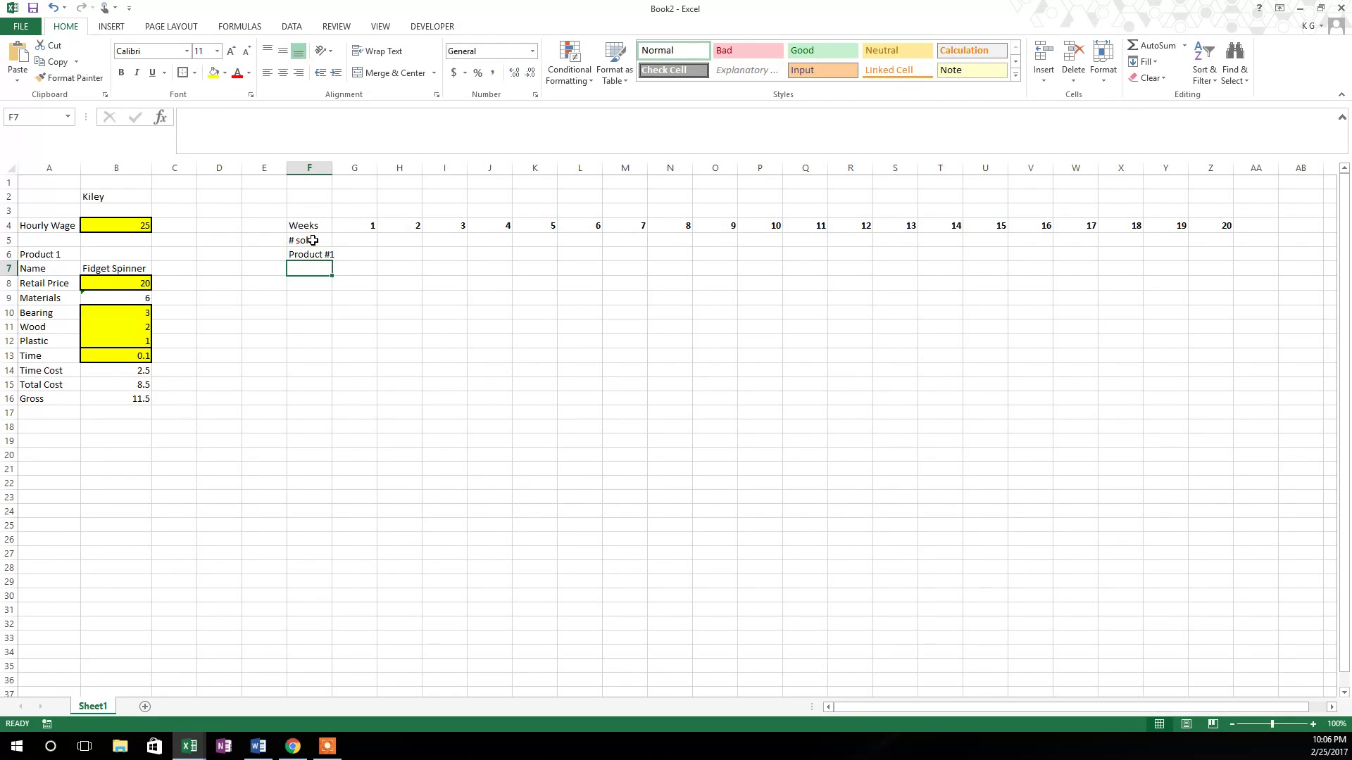
type("Revenue")
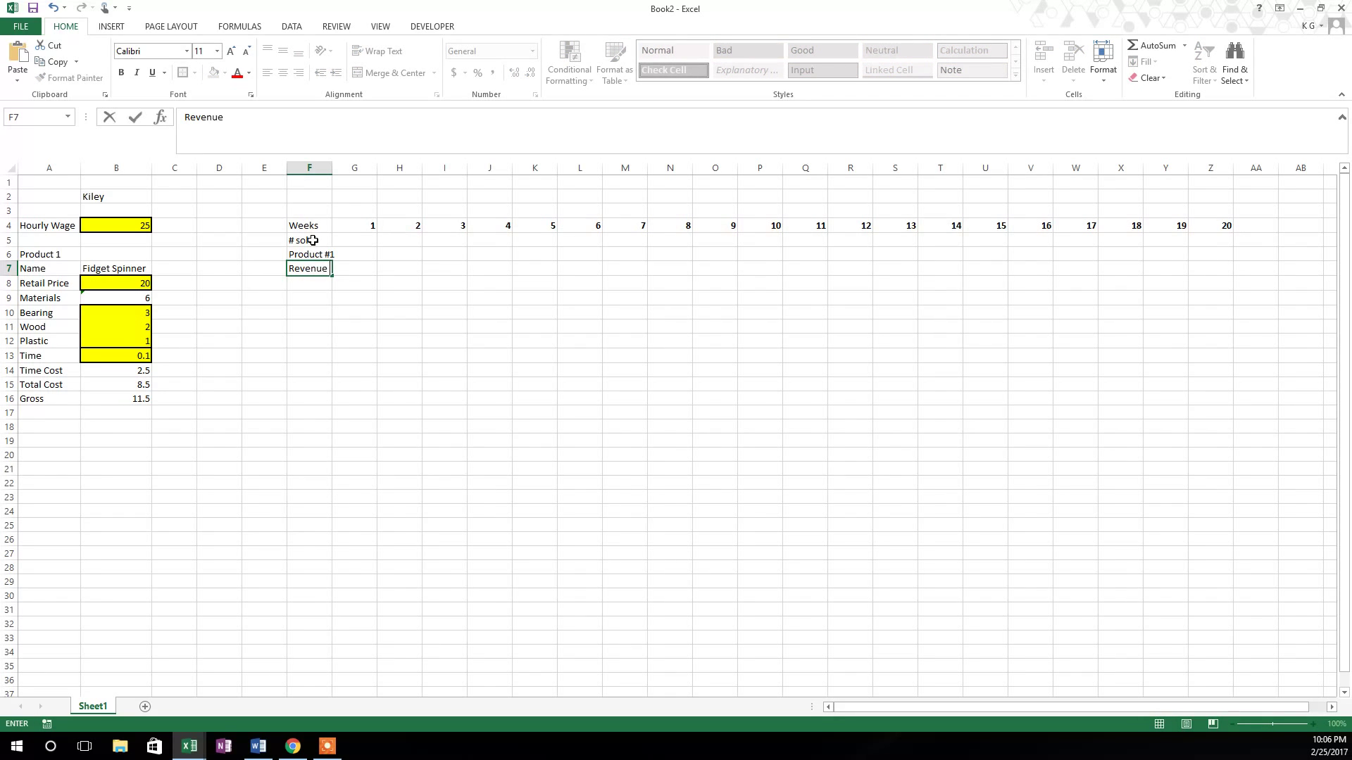
key("Return")
key("Up")
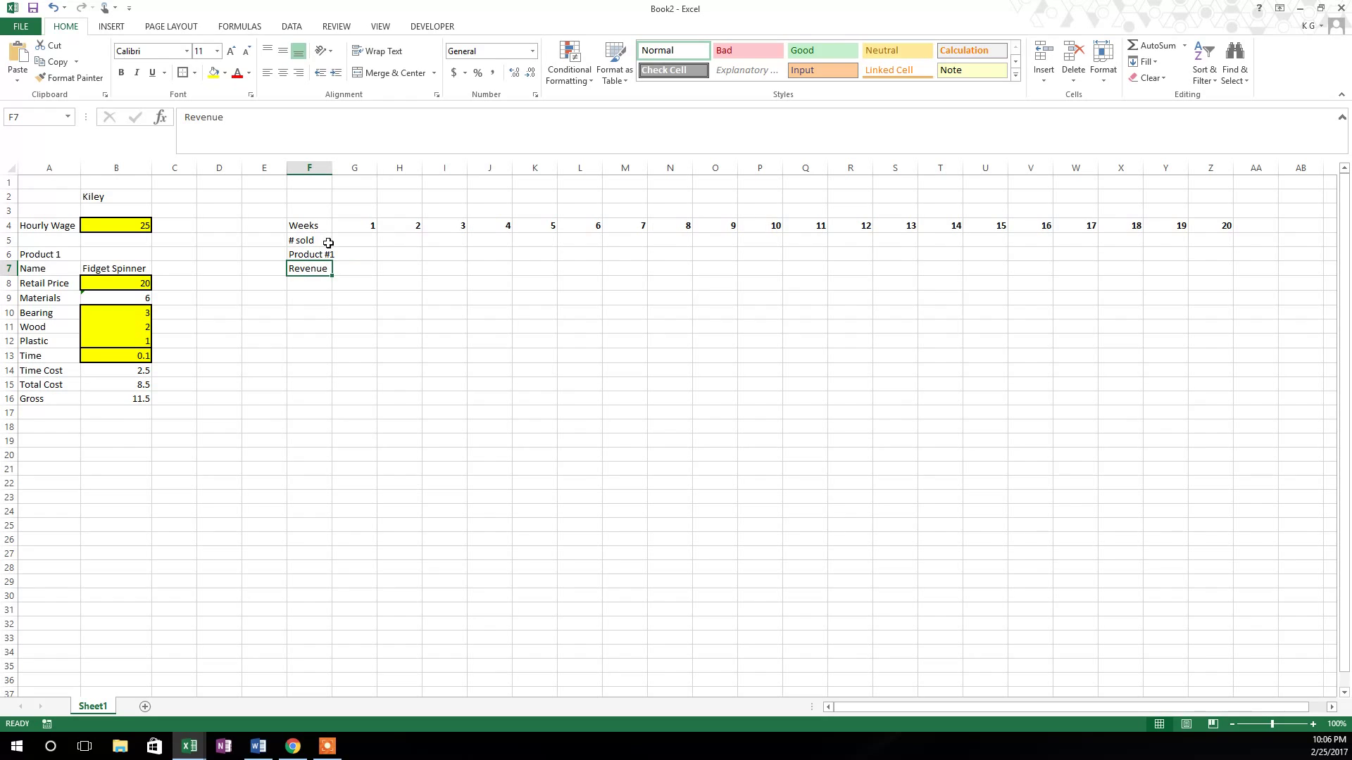
Step: Widen column F to fit 'Product #1', then give G6 a yellow fill and border
left_click(310, 172)
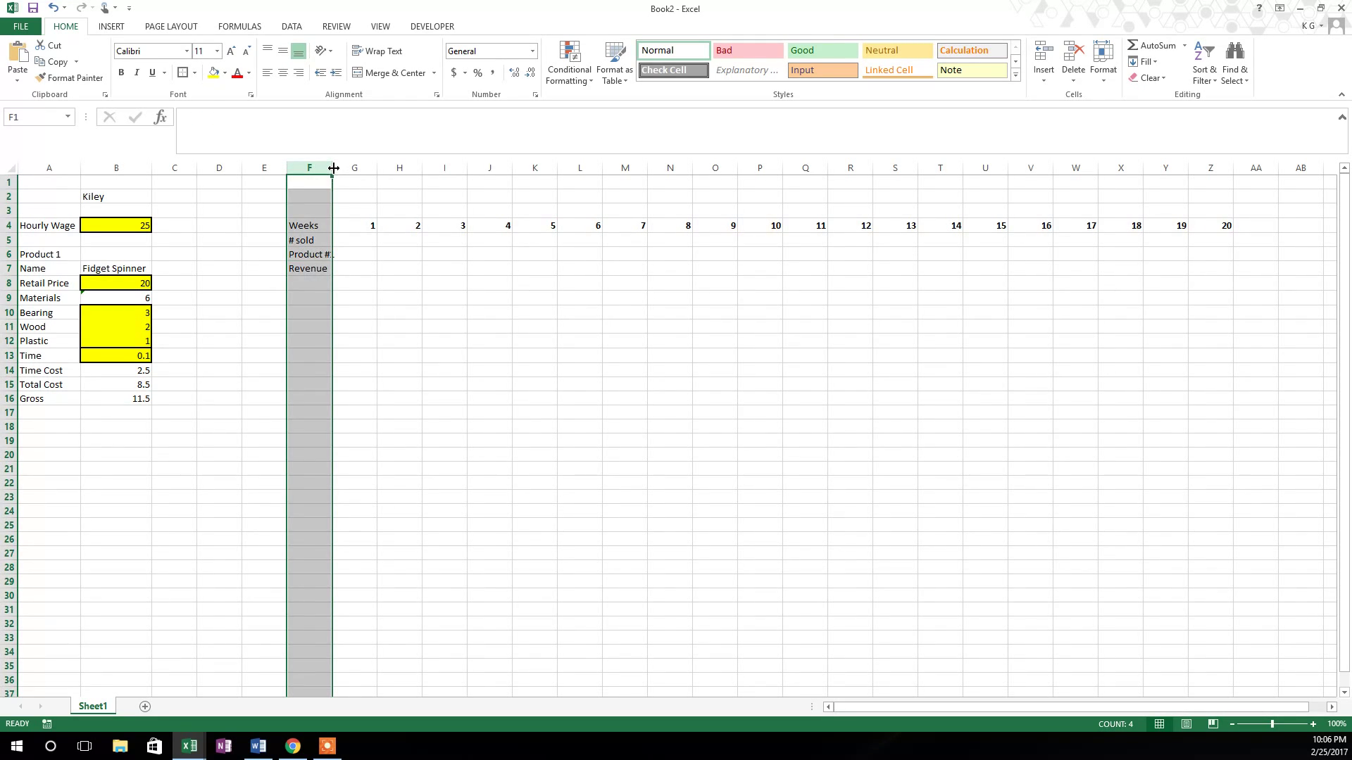
left_click_drag(334, 168, 341, 168)
left_click(379, 256)
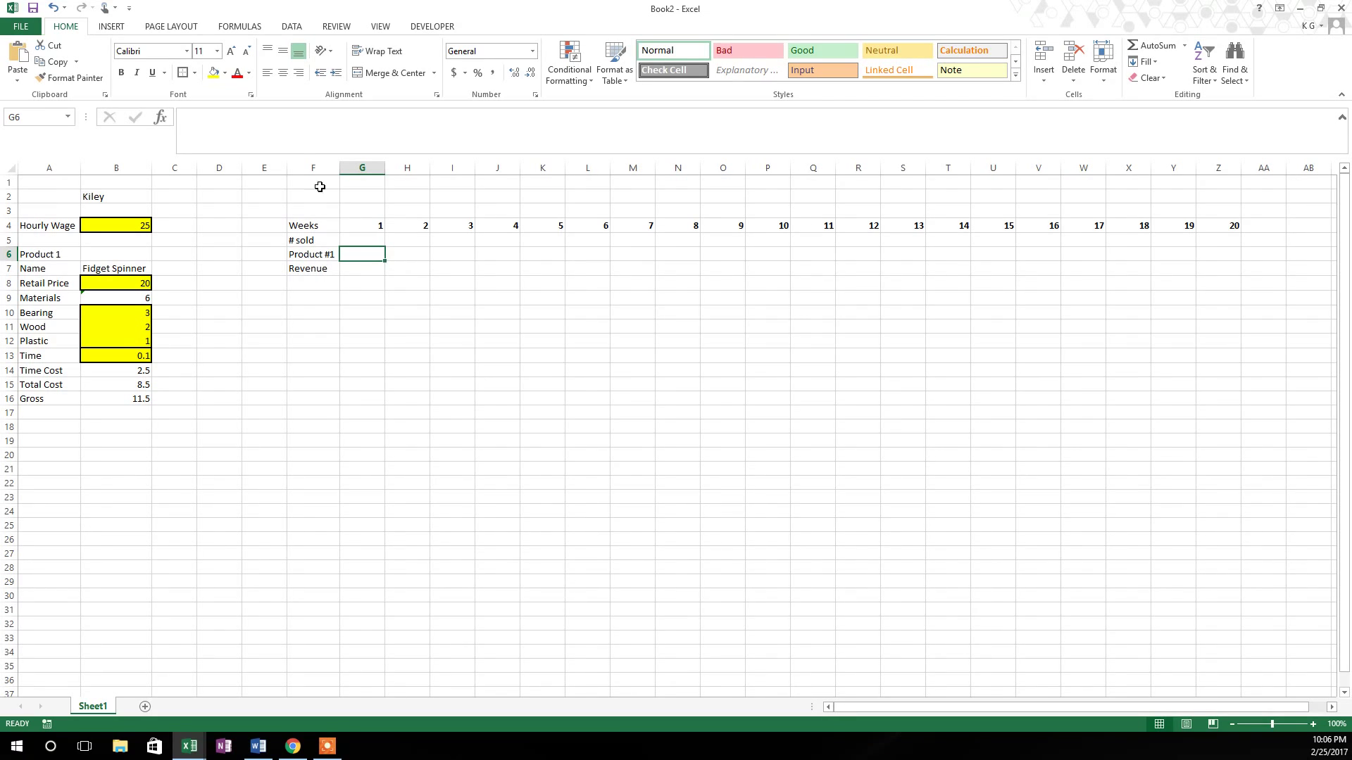
left_click(213, 73)
left_click(182, 73)
left_click(371, 272)
left_click(363, 250)
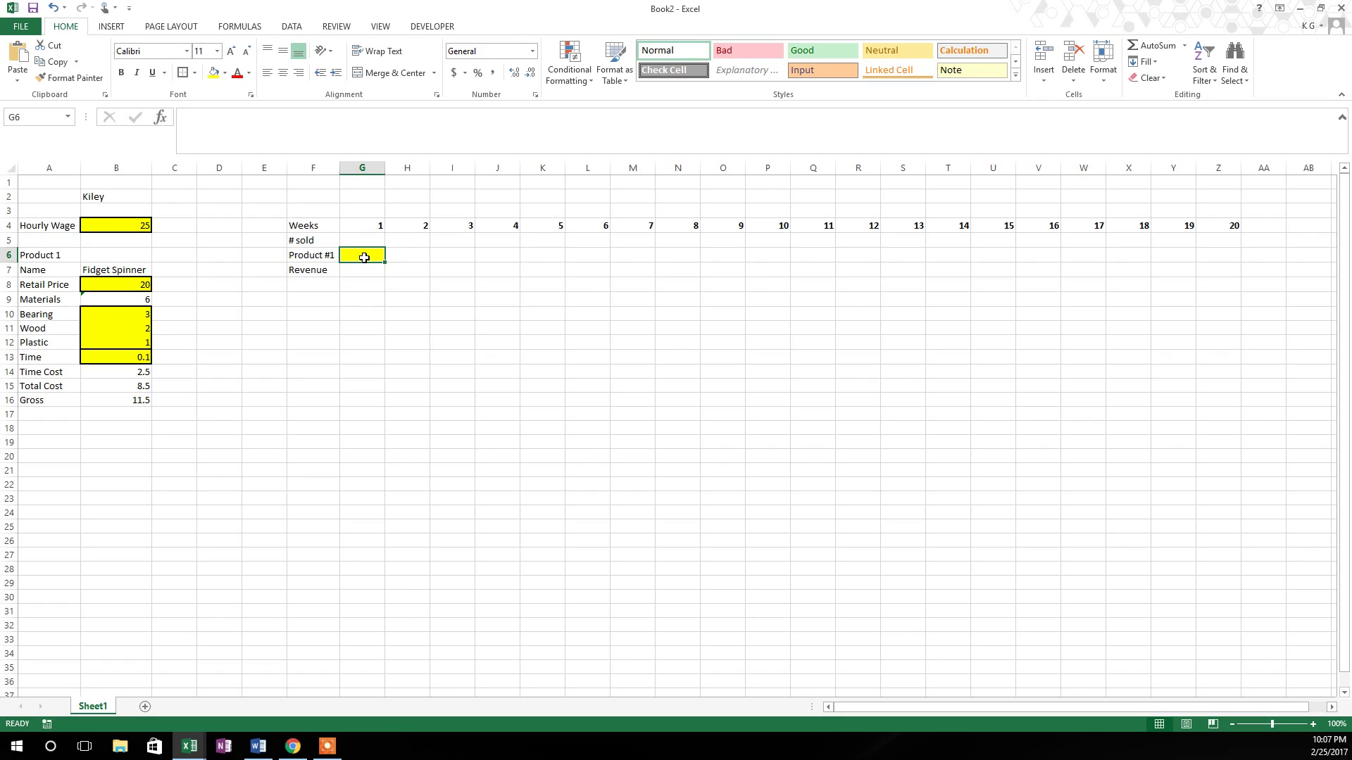
Step: Enter 'Weekly growth rate' in F2 and autofit column F to it
left_click(300, 198)
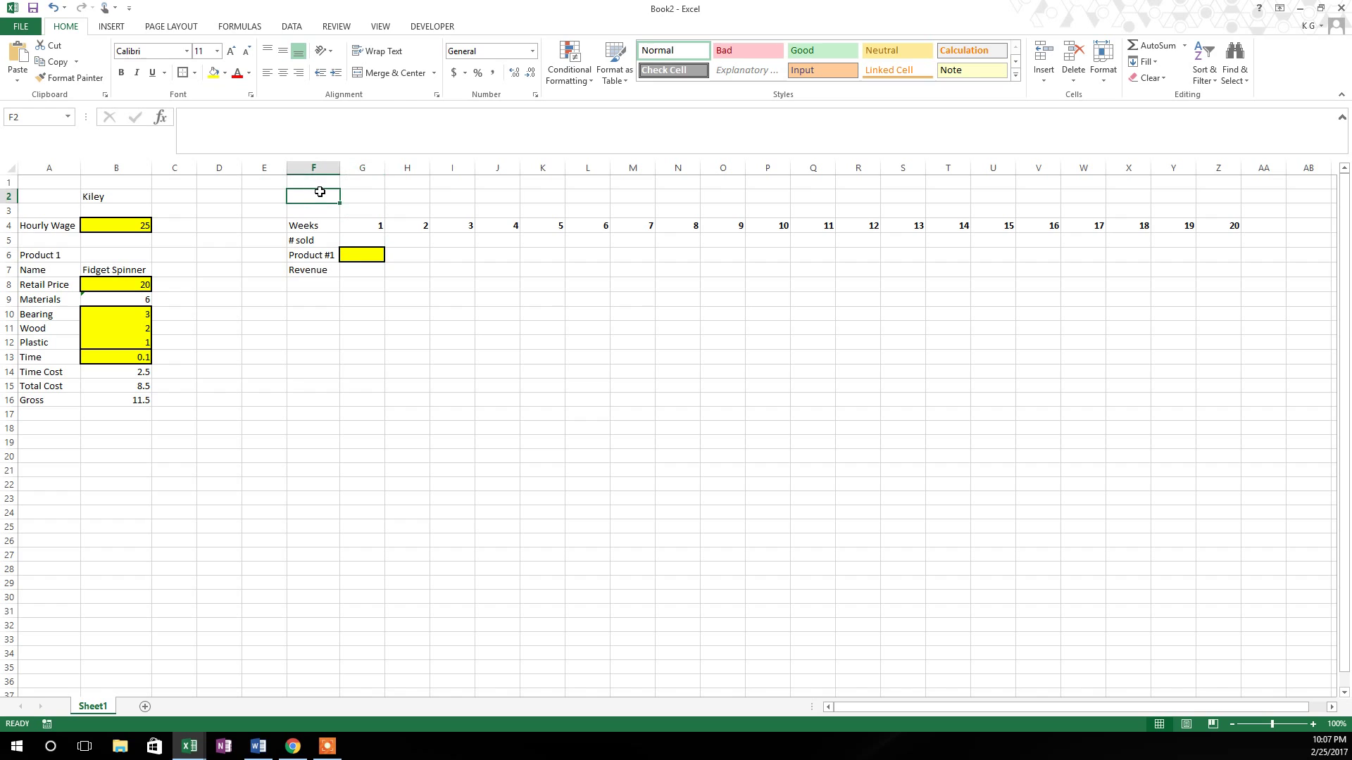
type("Weekl")
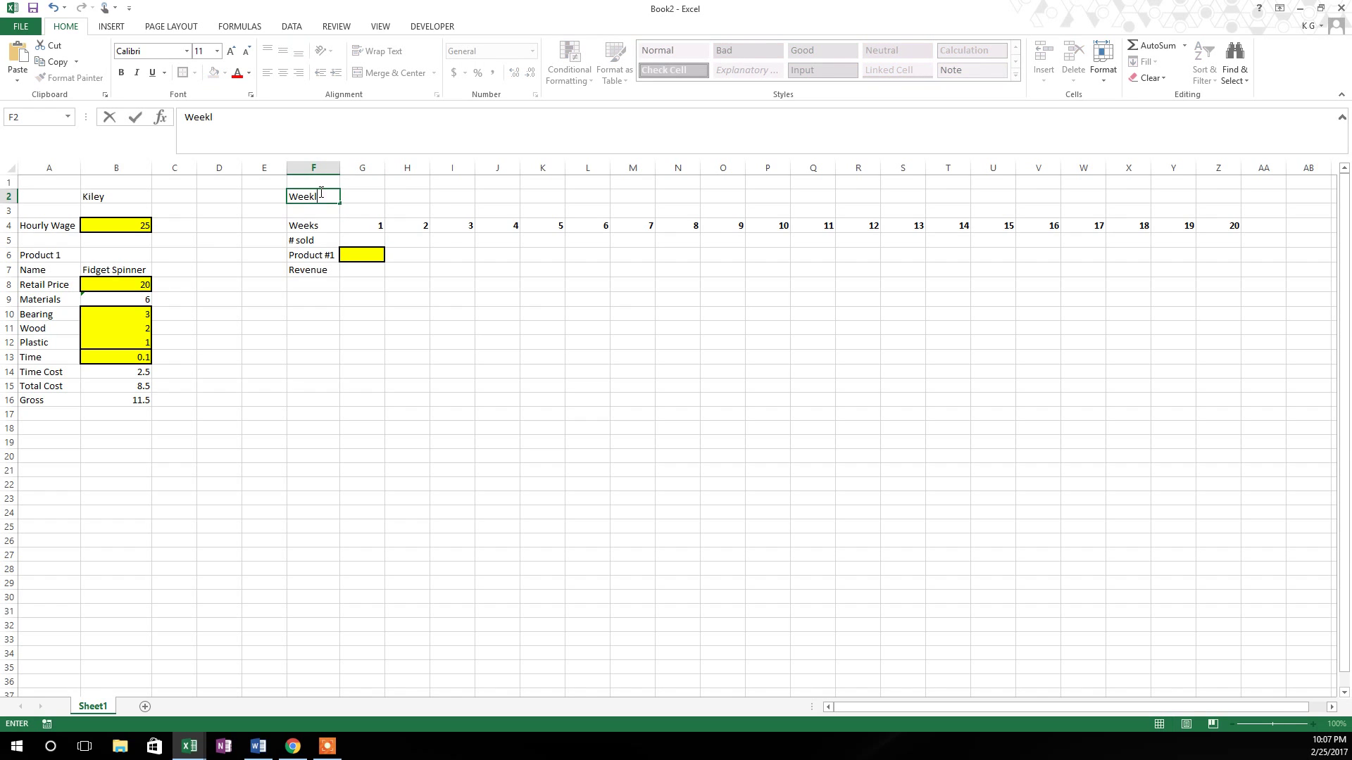
type("y growth rate")
key("Return")
left_click(320, 192)
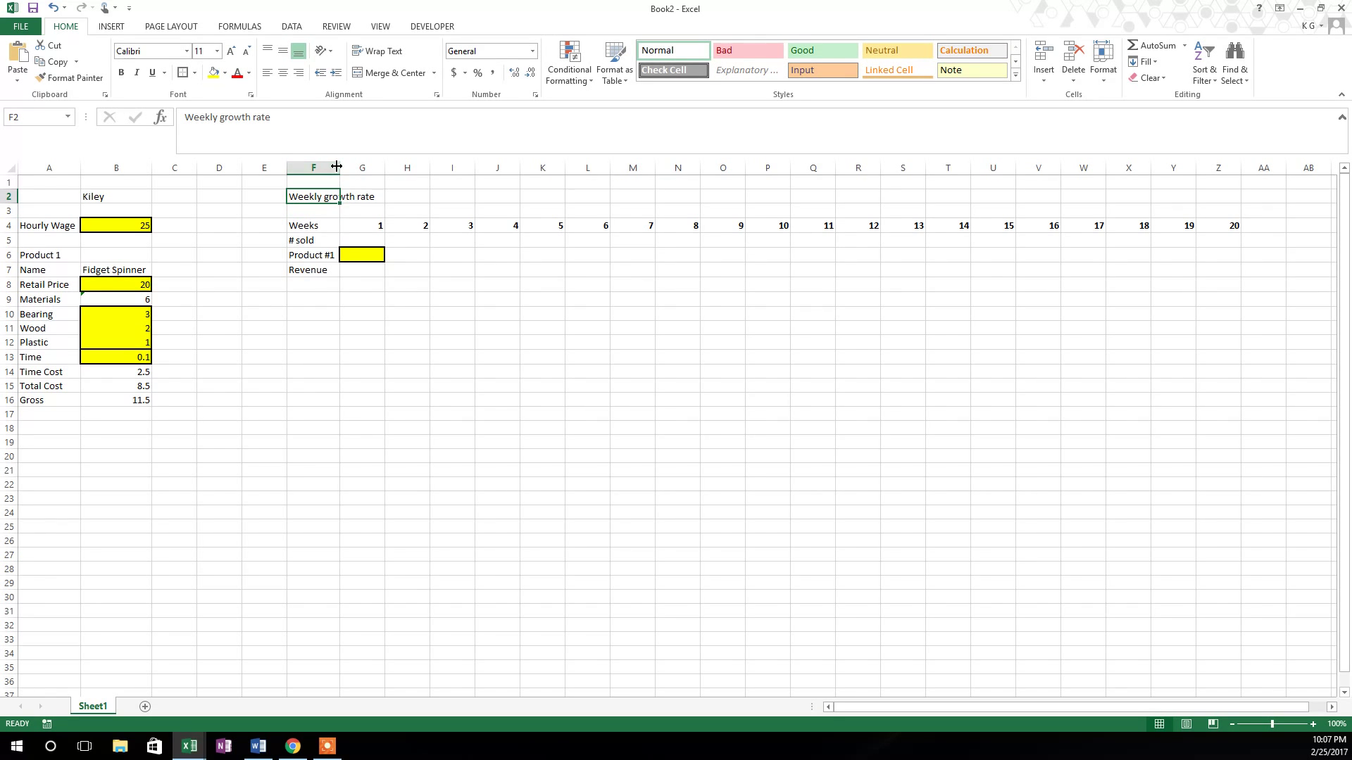
double_click(337, 167)
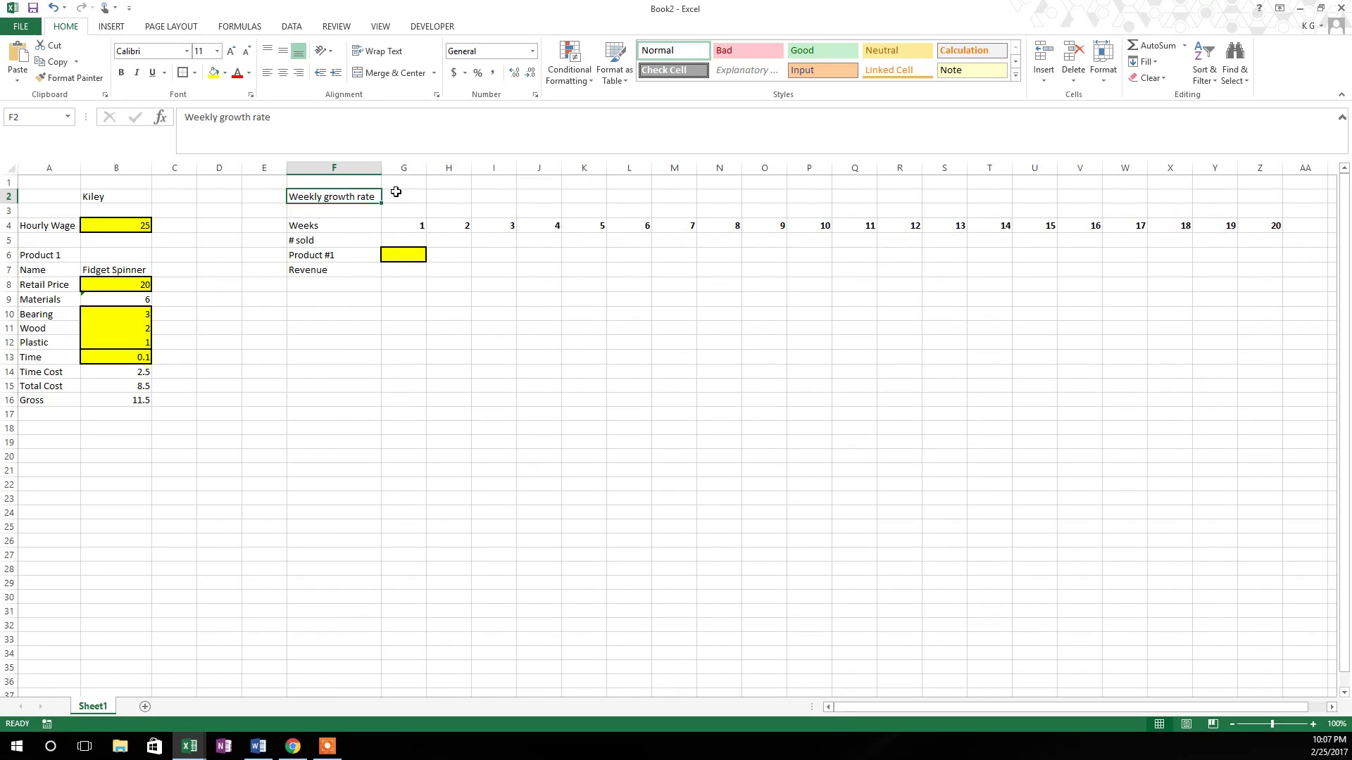
Step: Copy G6's yellow fill and border onto G2 with Format Painter
left_click(396, 193)
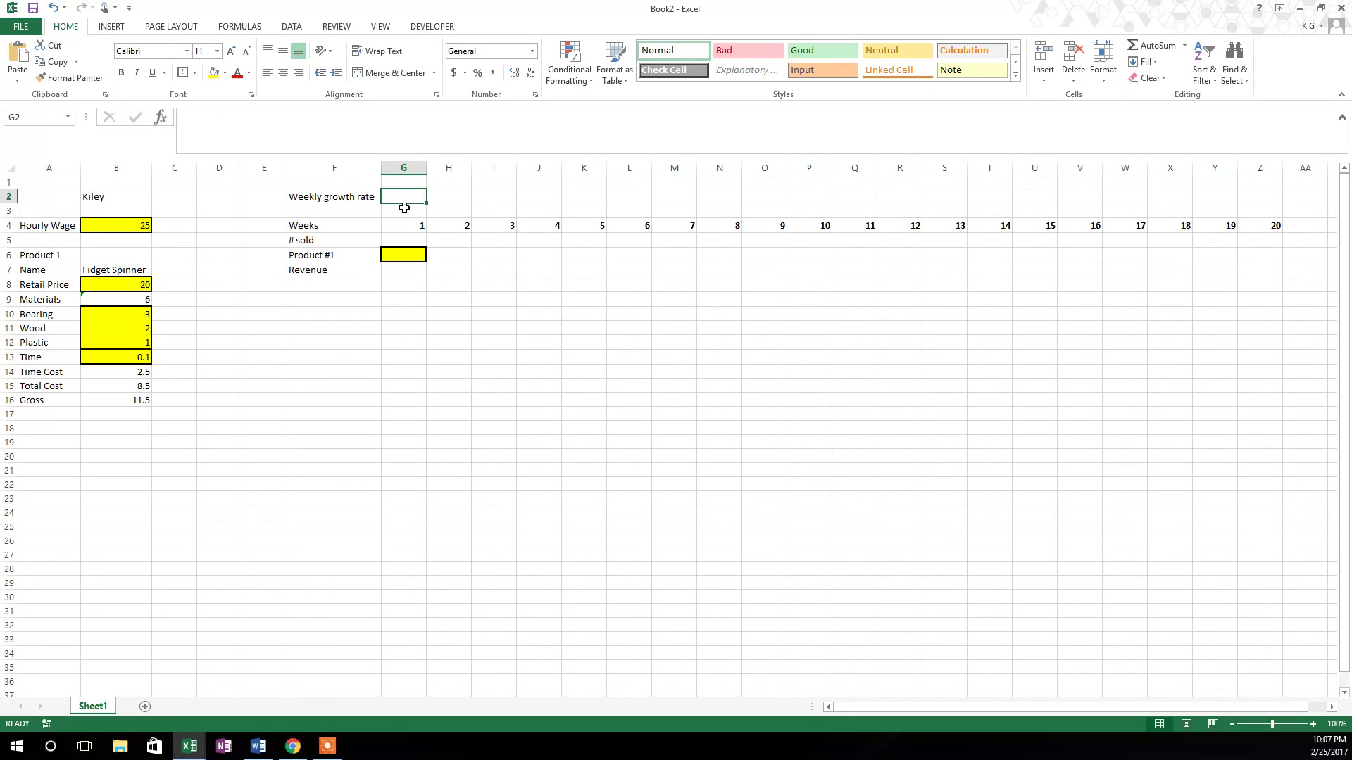
left_click(394, 251)
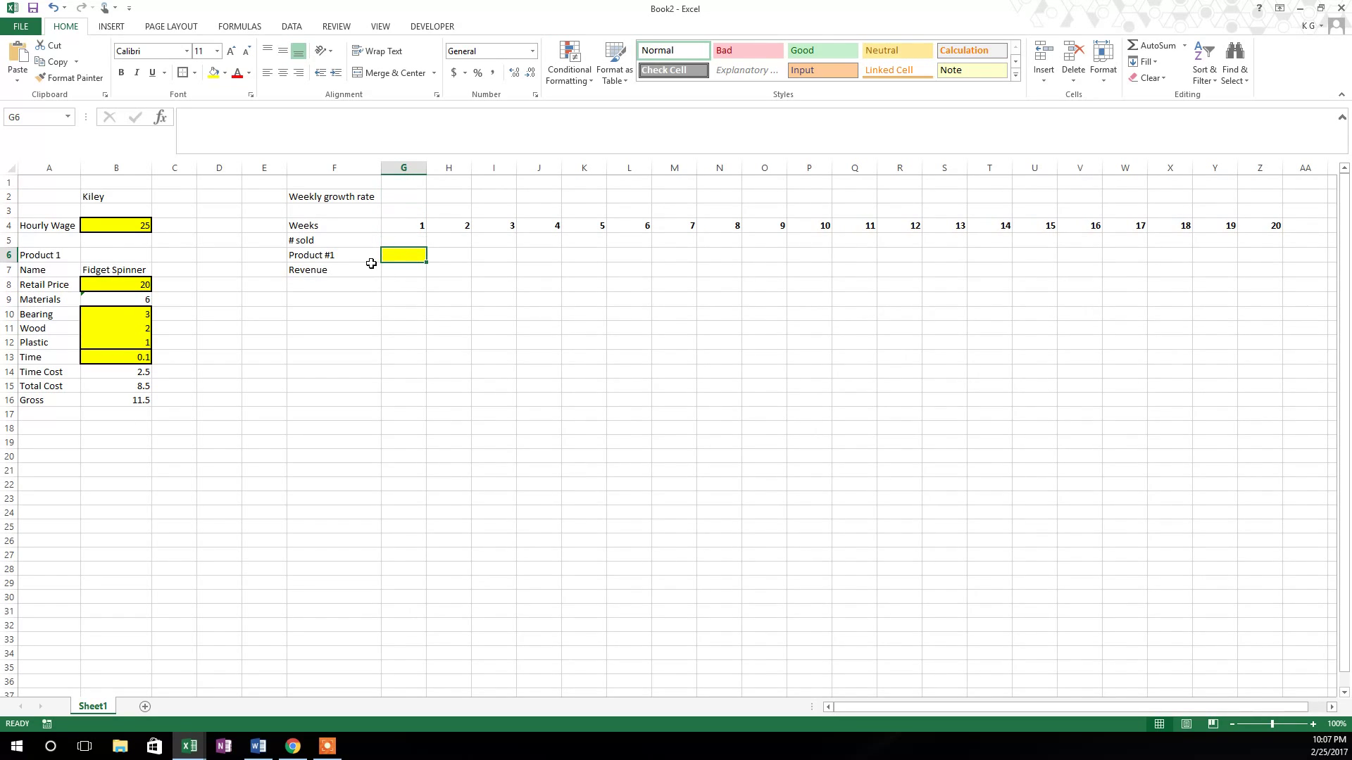
left_click(402, 268)
left_click(411, 255)
left_click(407, 281)
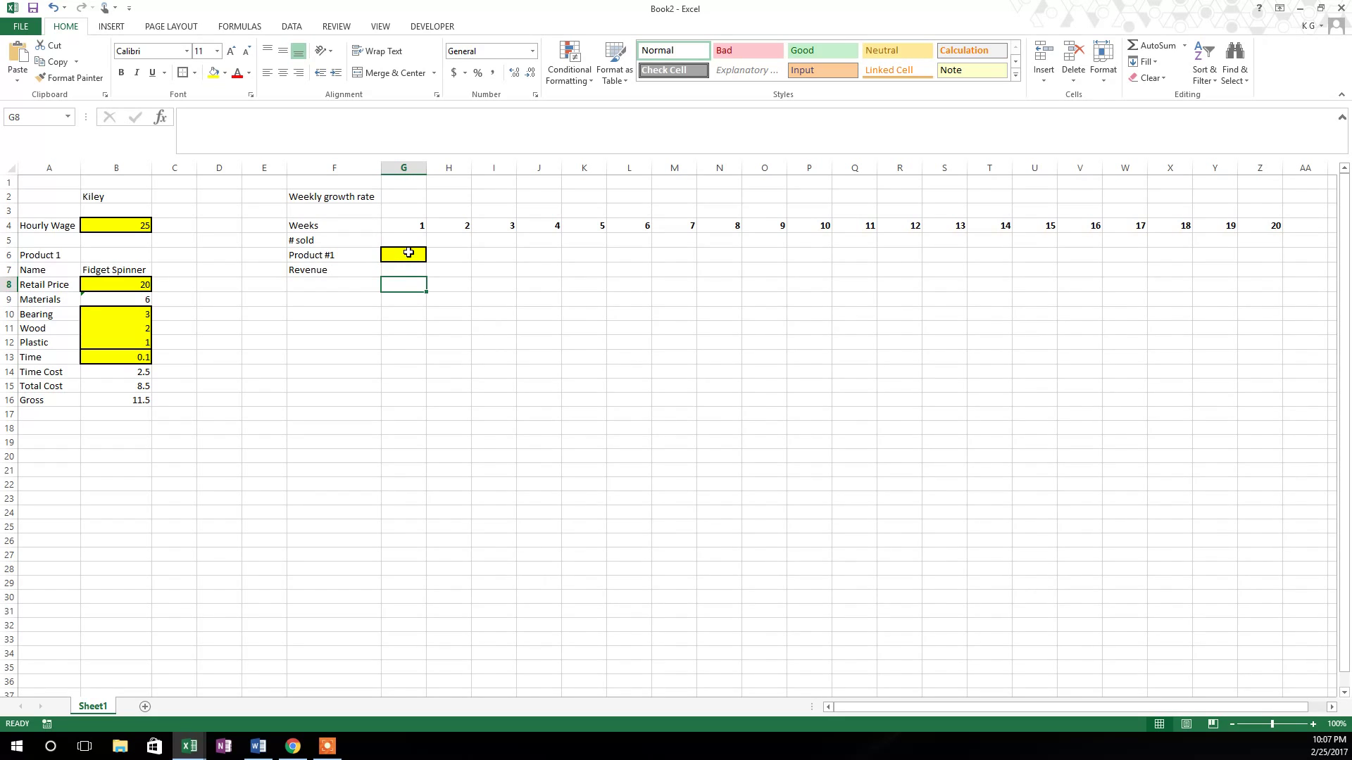
left_click(408, 256)
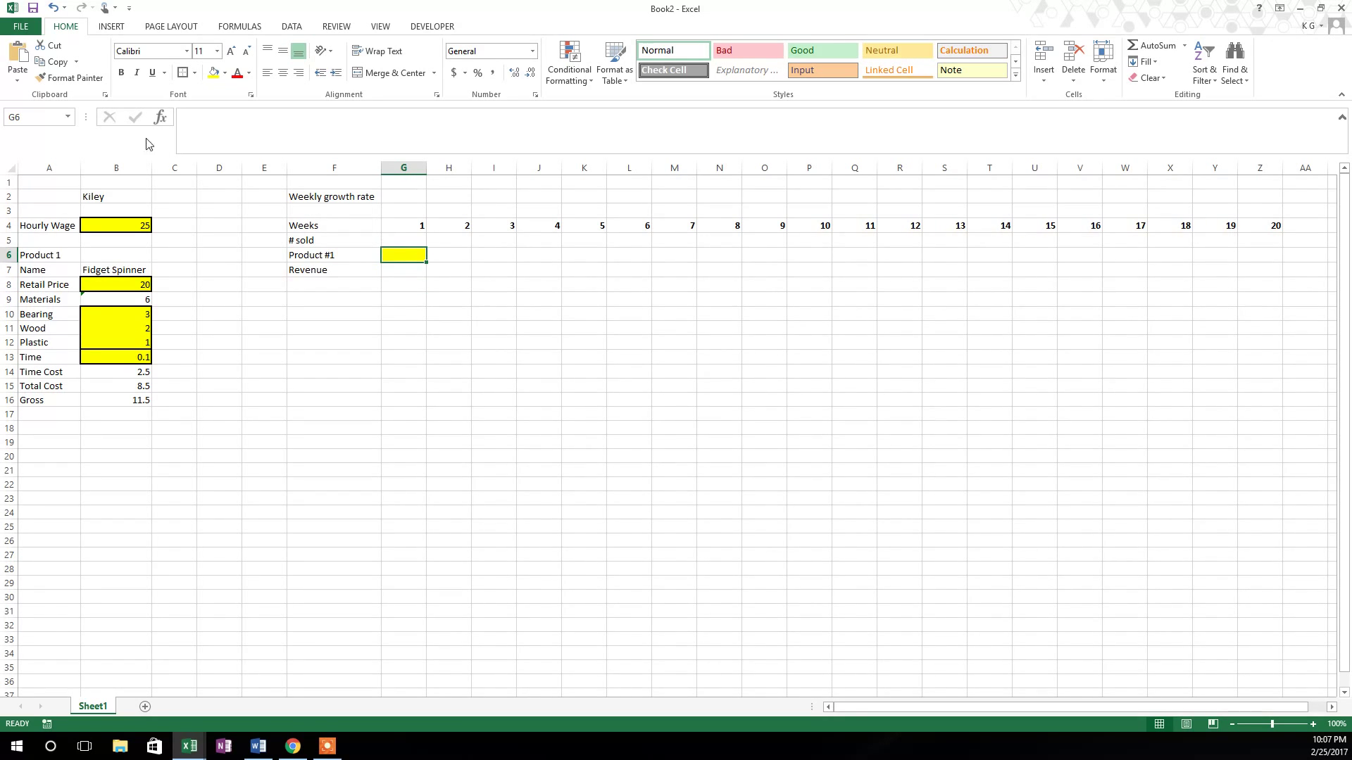
left_click(64, 79)
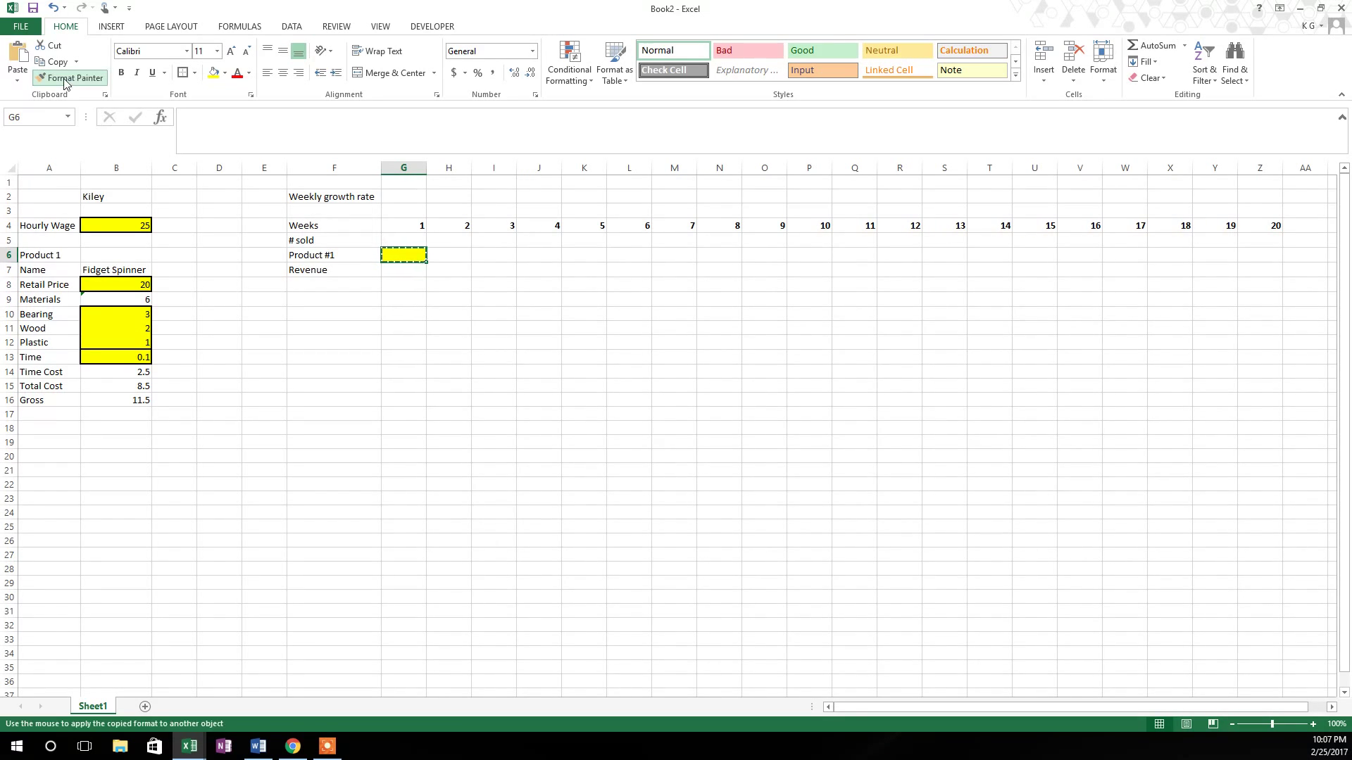
left_click(400, 194)
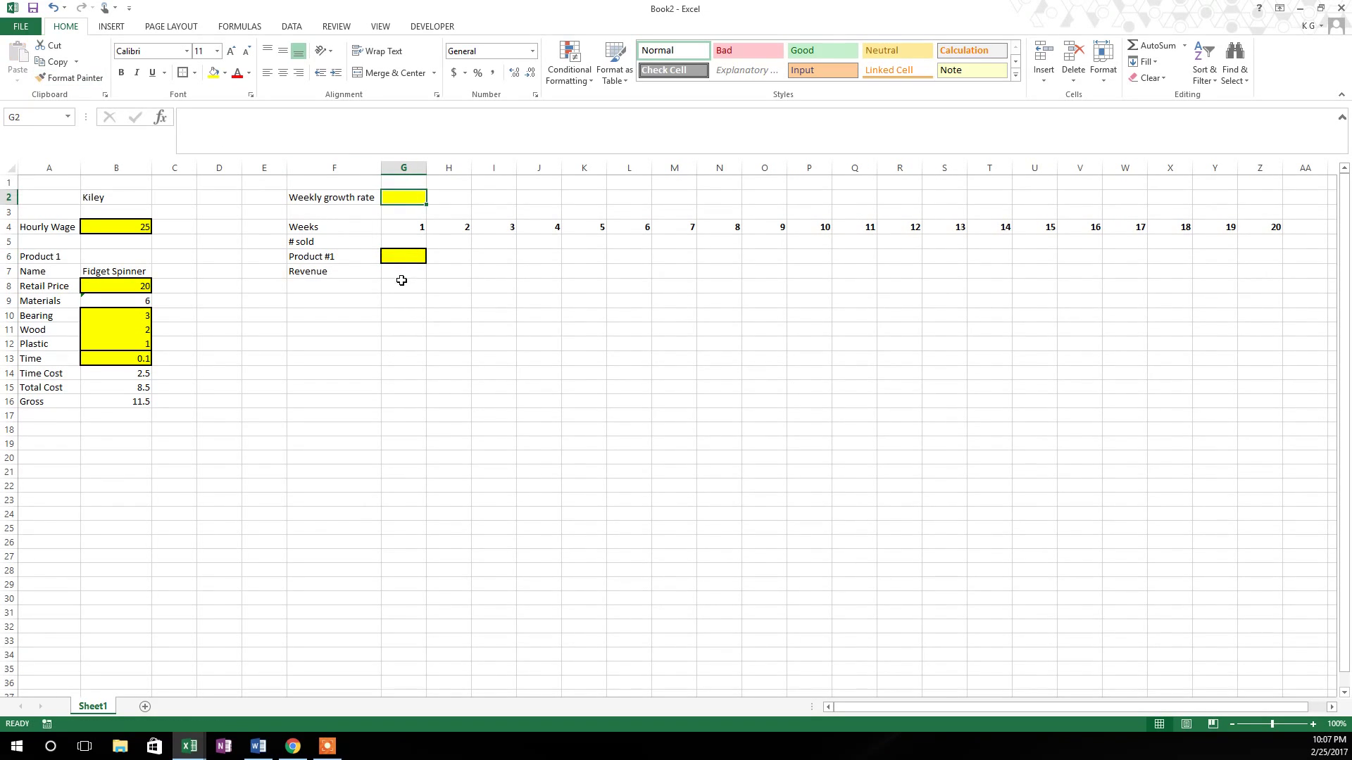
left_click(413, 316)
Step: Enter a weekly growth rate of 5% in G2
left_click(395, 197)
type("5%")
key("Return")
key("Up")
key("Down")
key("Down")
key("Down")
key("Down")
key("Down")
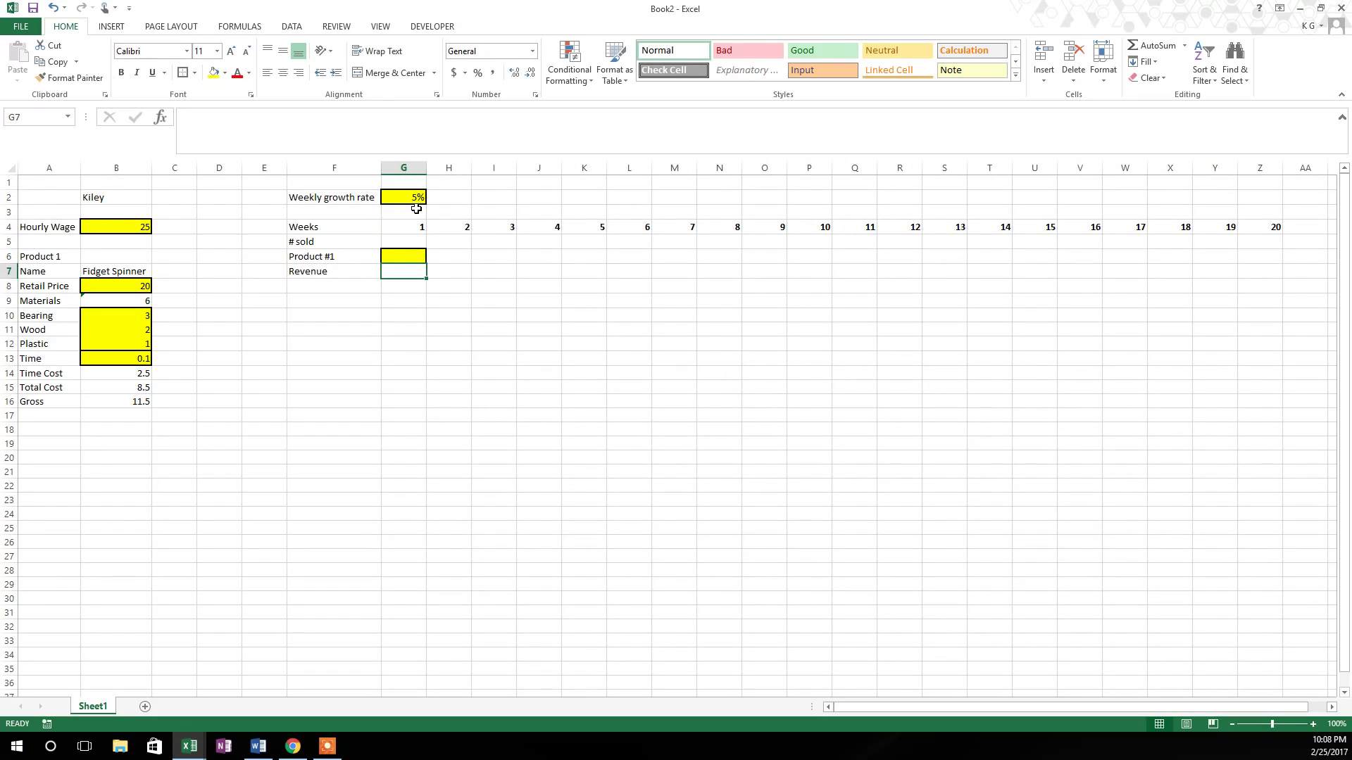
Step: Enter 5 units sold for week 1 in G6
key("Up")
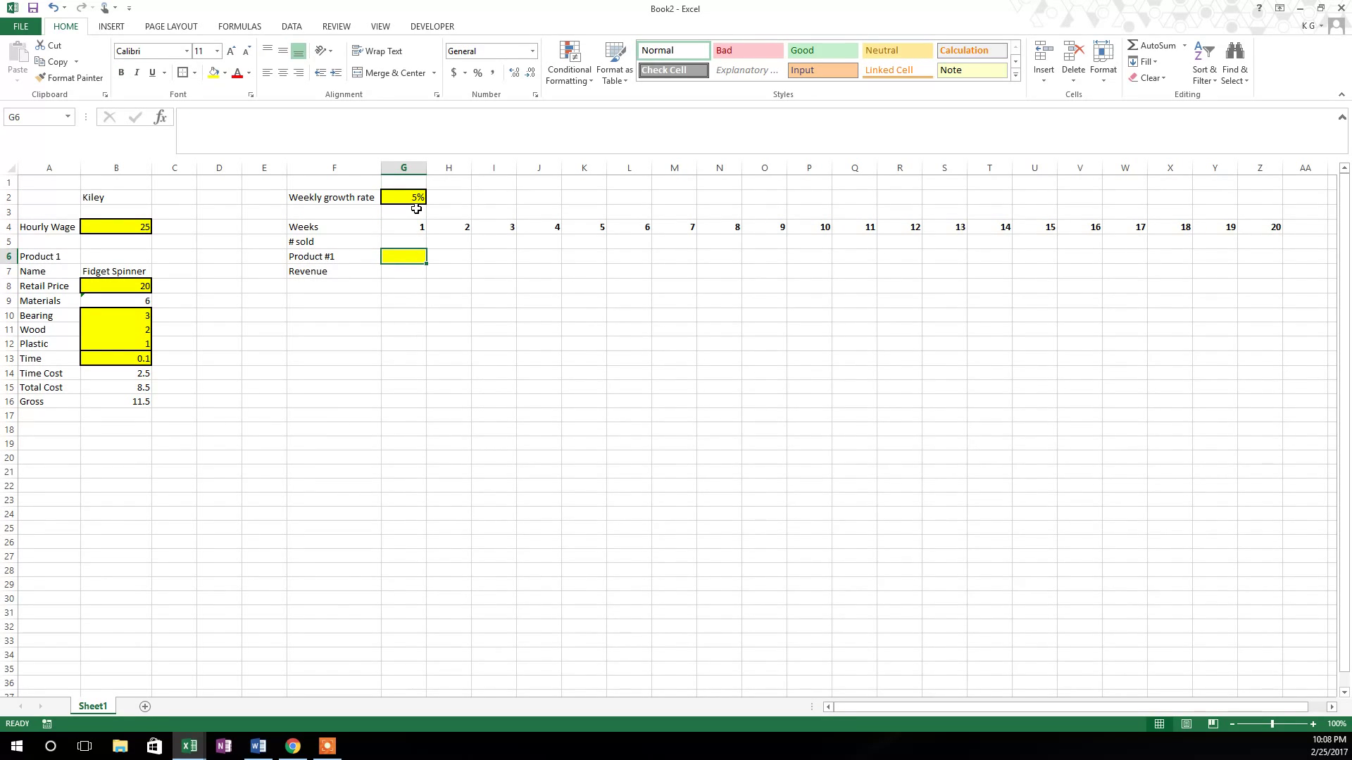
type("5")
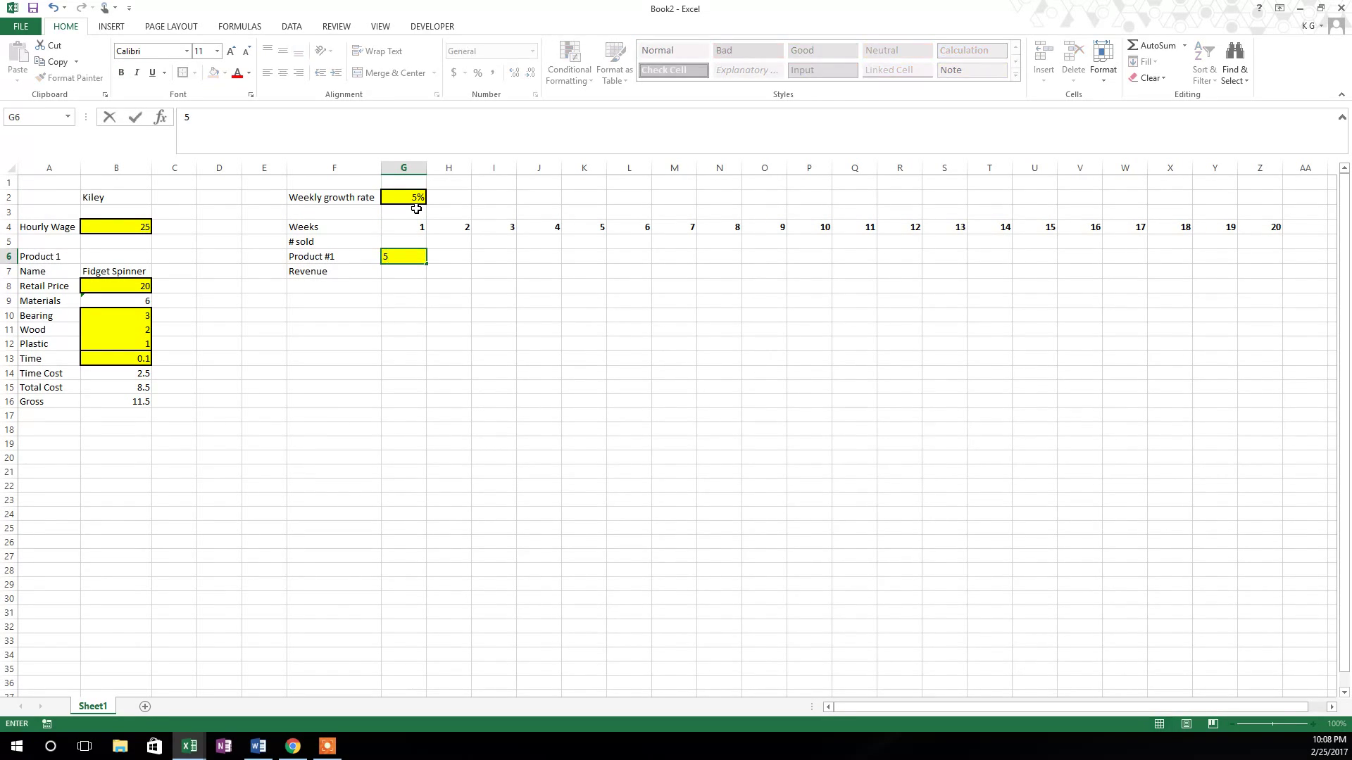
key("Return")
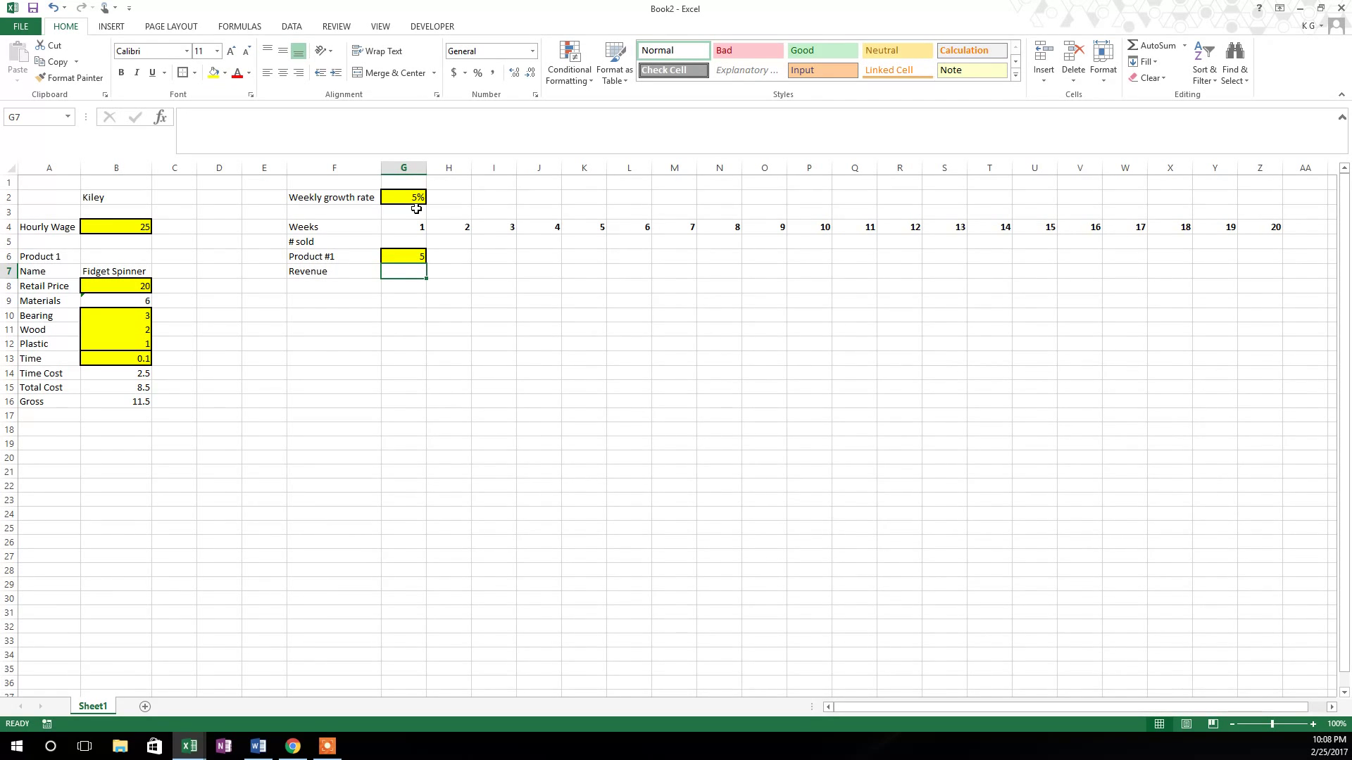
Step: Enter the revenue formula =+G6*$B$8 in G7, showing 100
type("+")
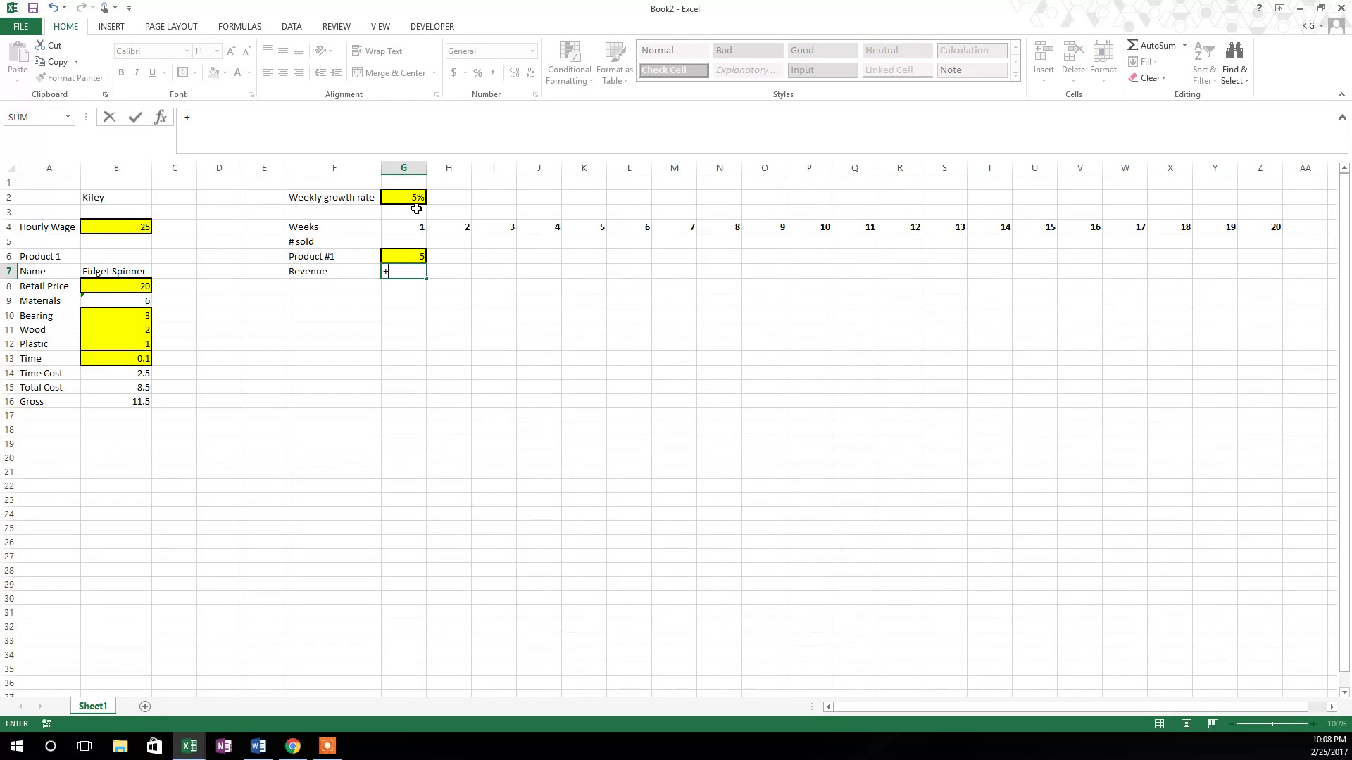
key("Up")
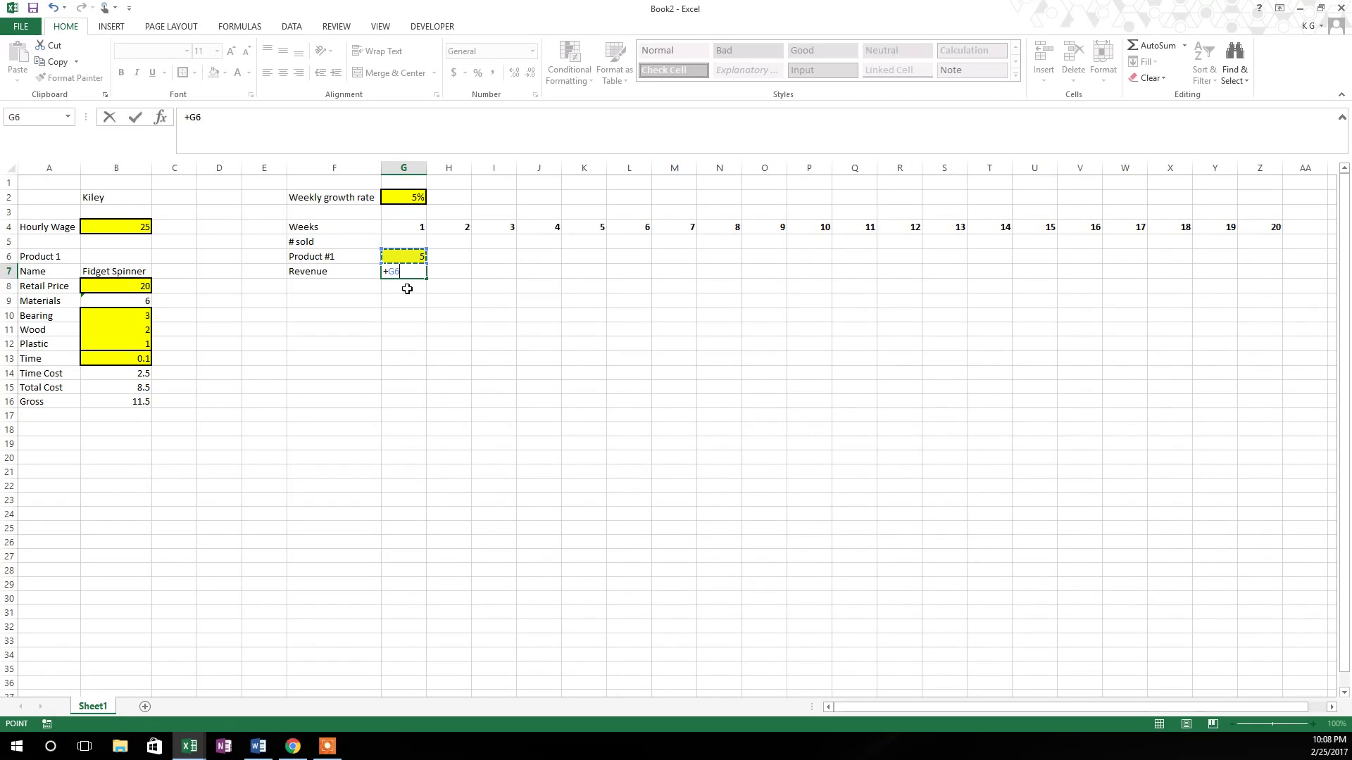
type("*")
left_click(137, 286)
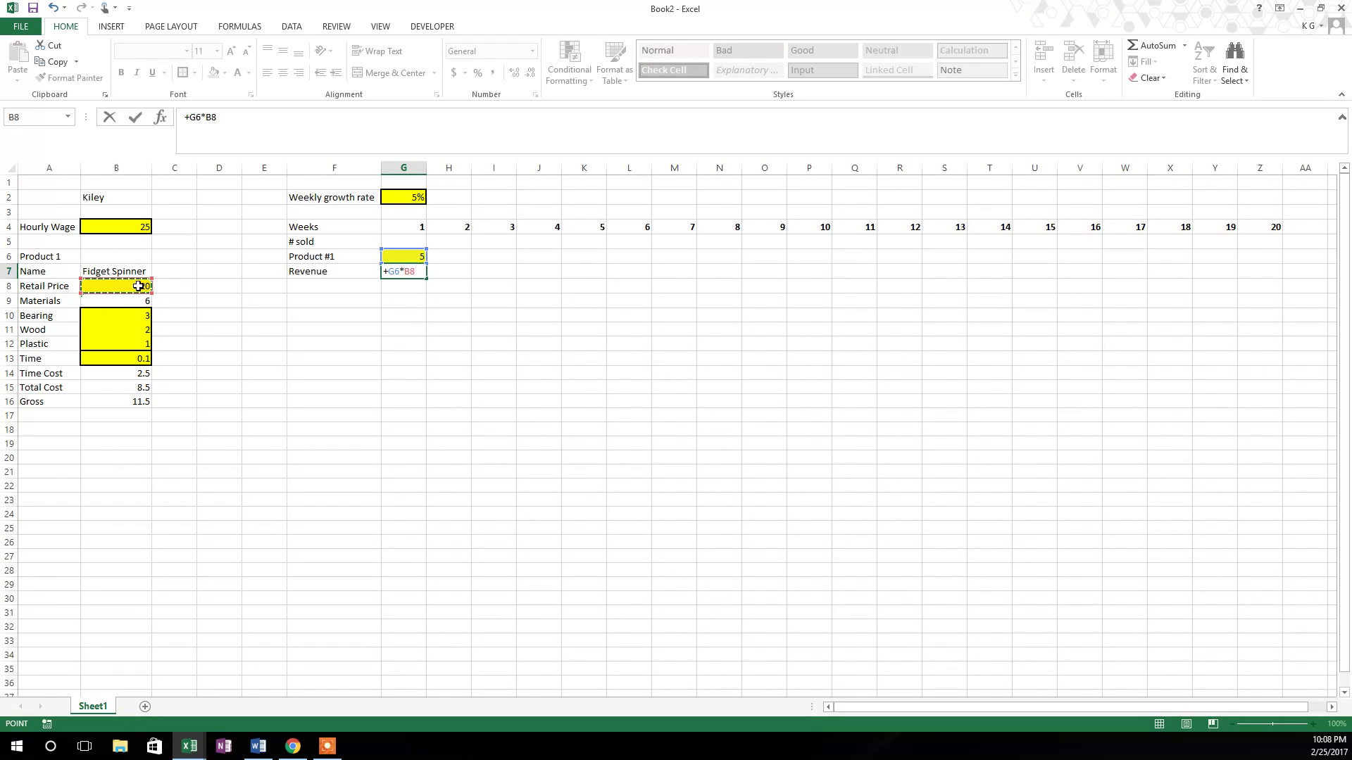
key("F4")
key("Return")
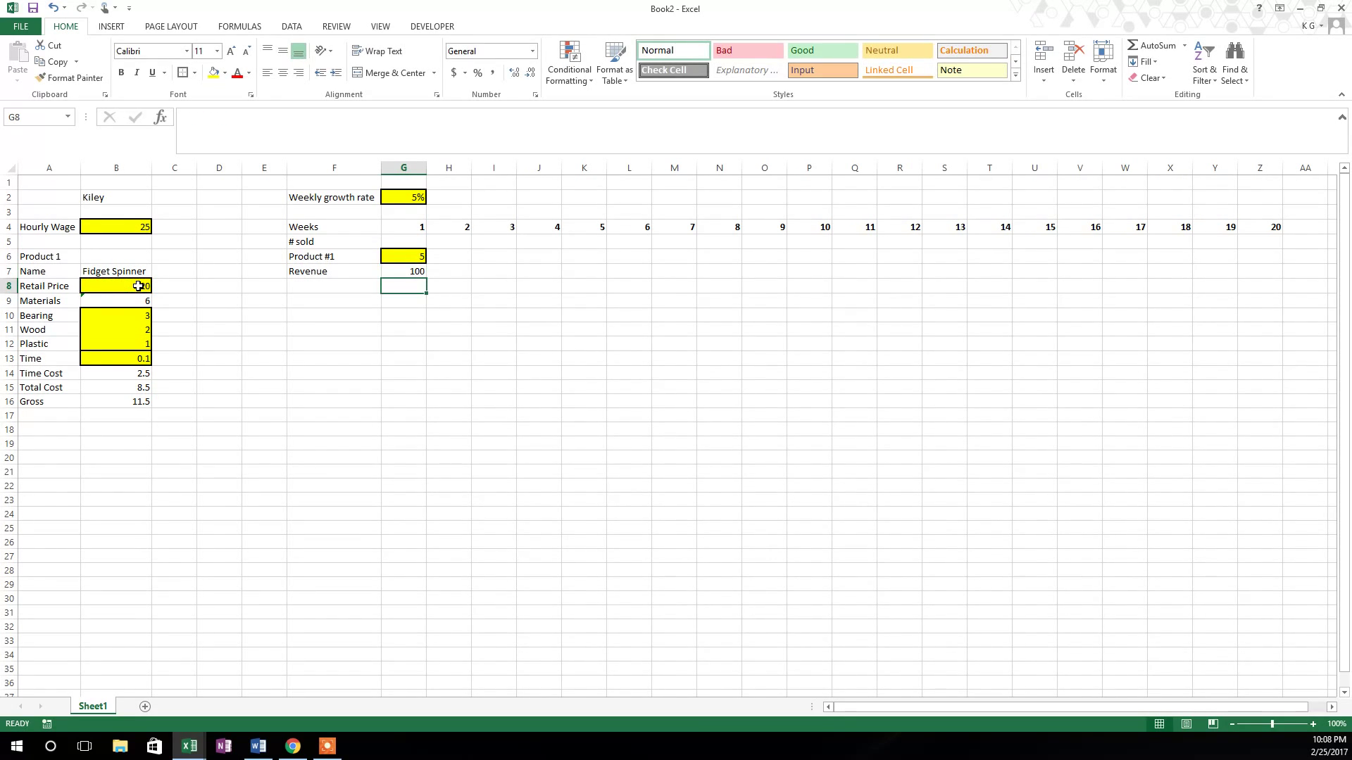
key("Up")
key("Up")
key("Down")
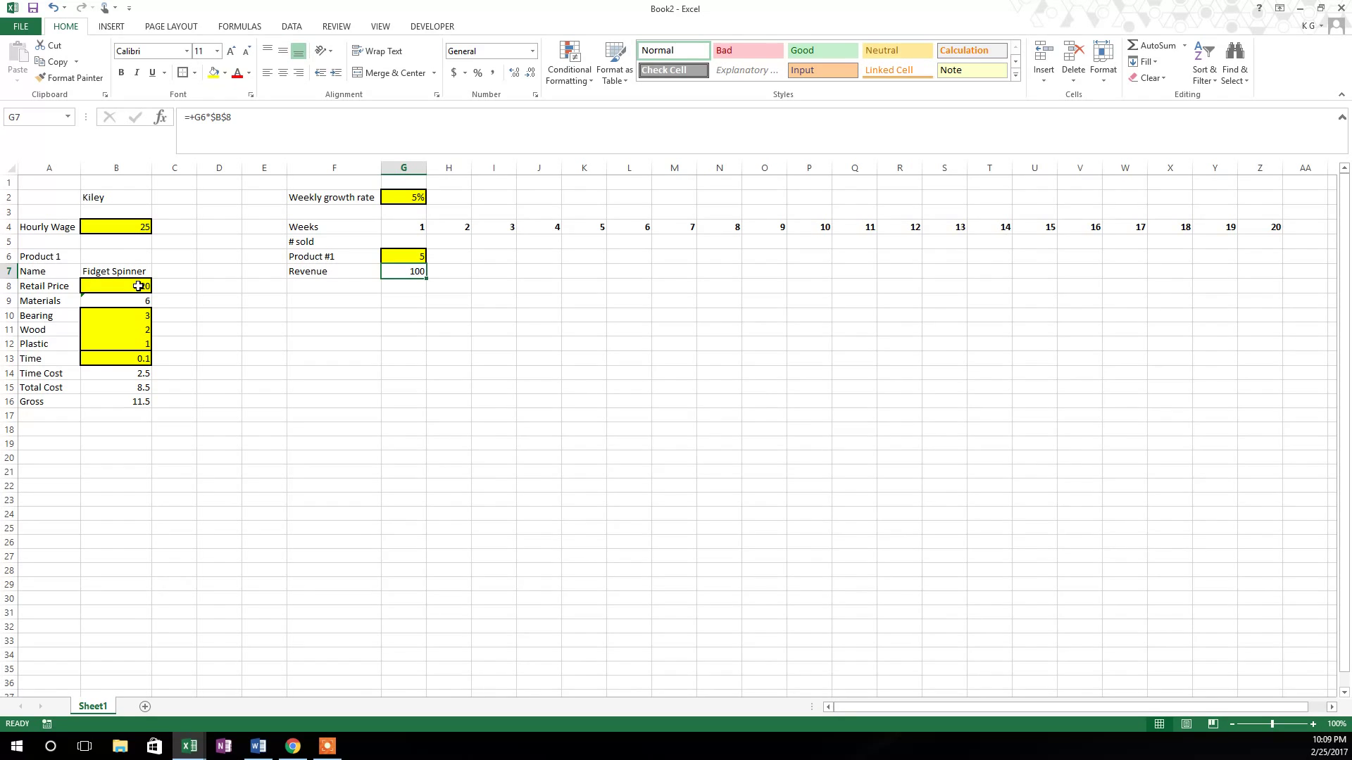
Step: Type the labels COGS, Materials and Time into F9, F10 and F11
key("Down")
key("Down")
key("Left")
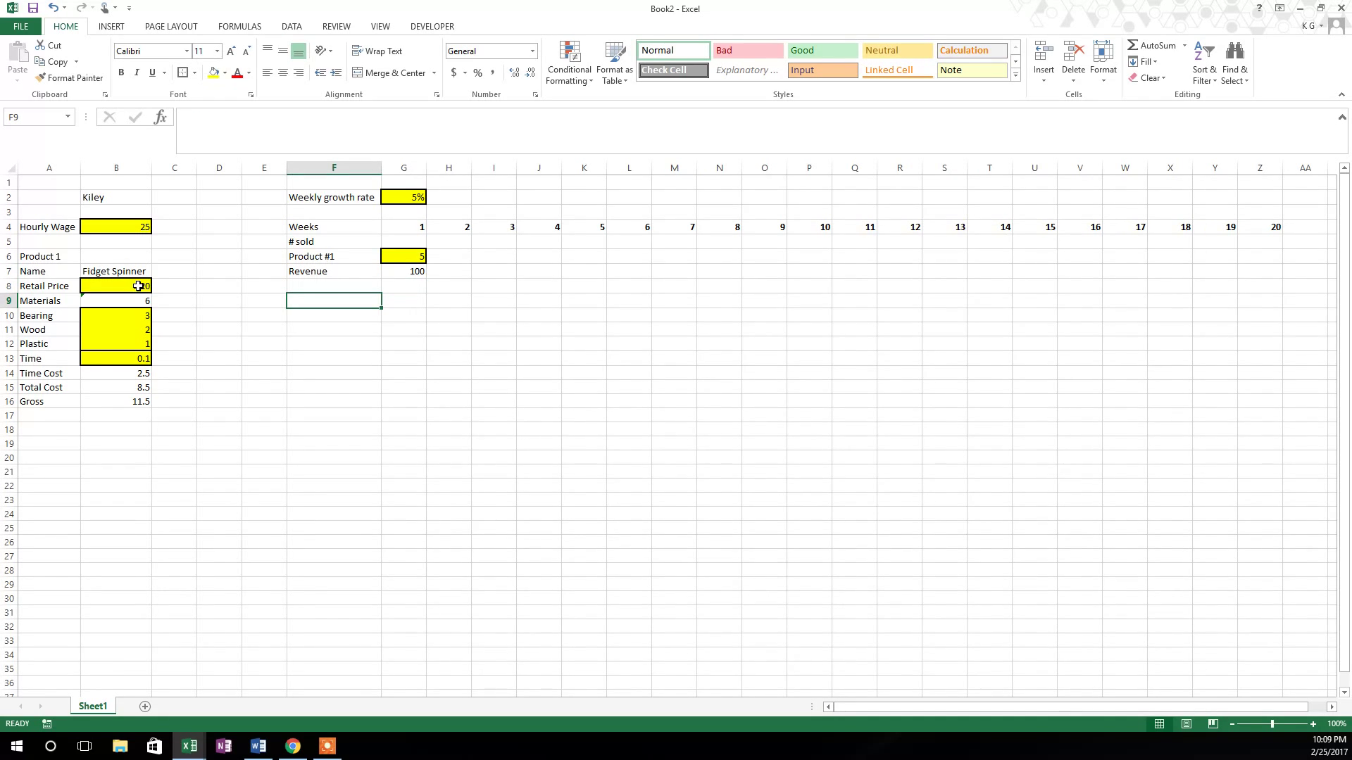
type("COGS")
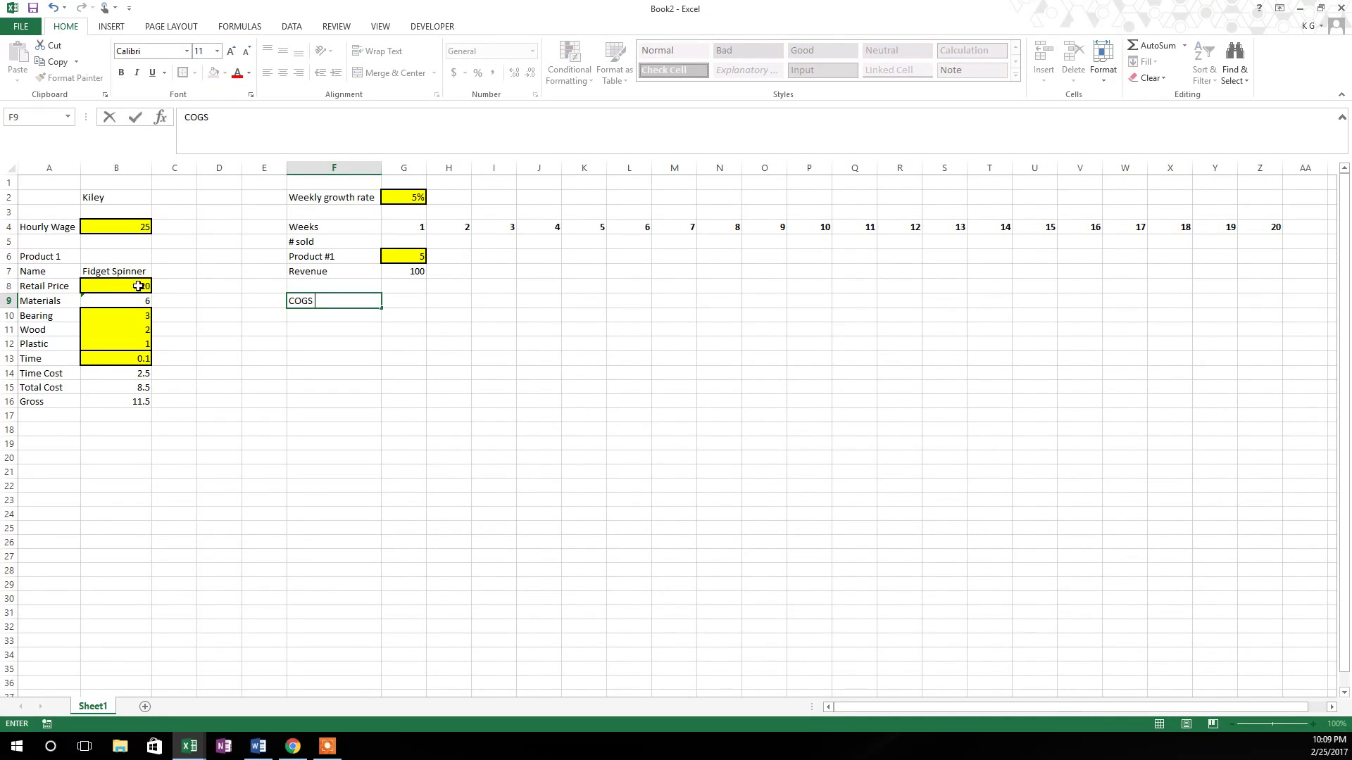
key("Return")
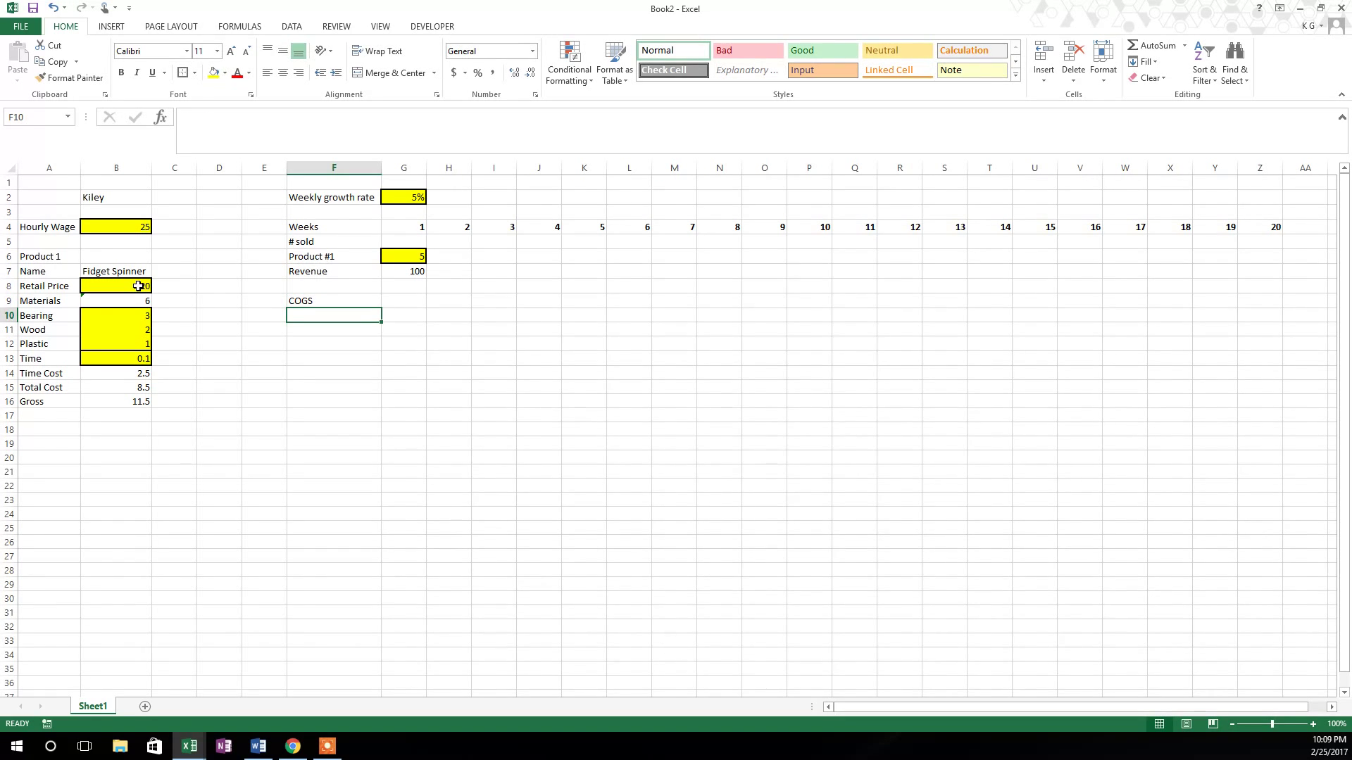
type("Materials")
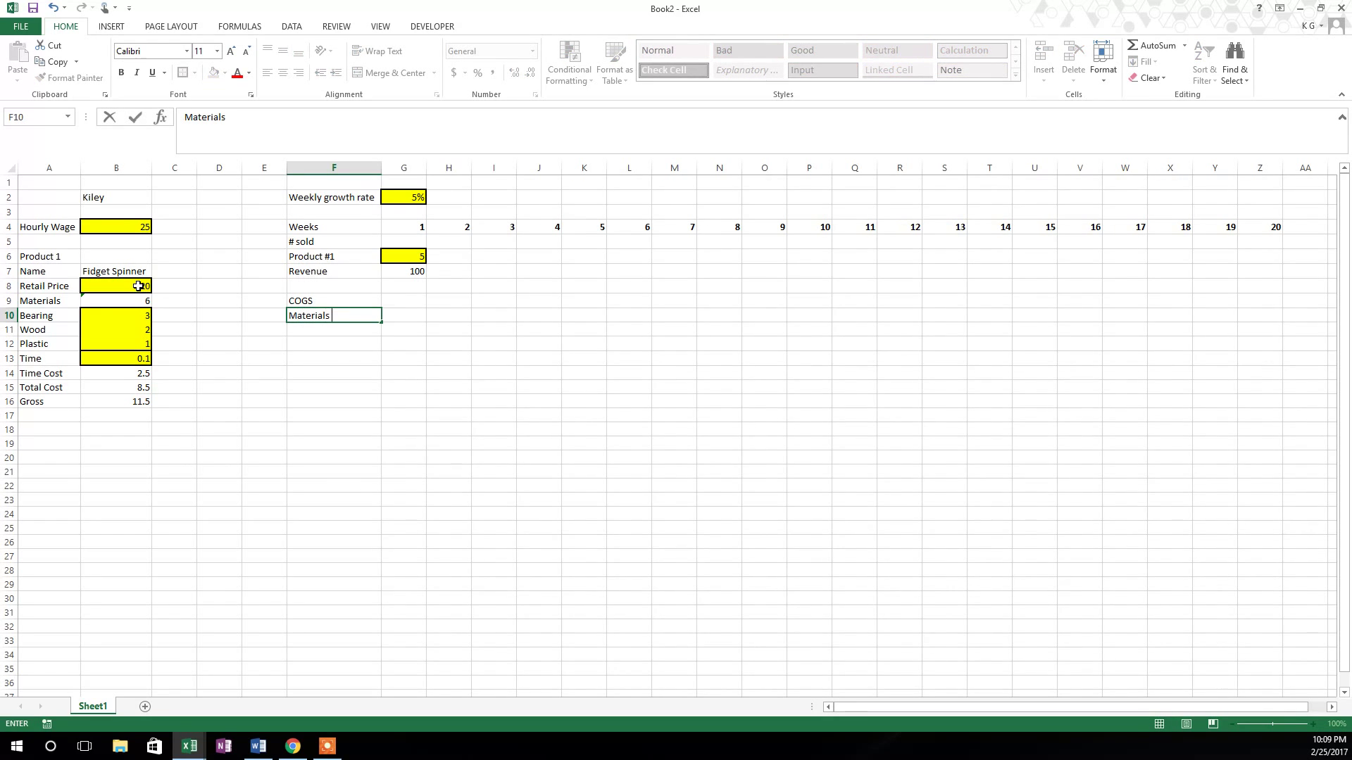
key("Return")
type("Time")
key("Tab")
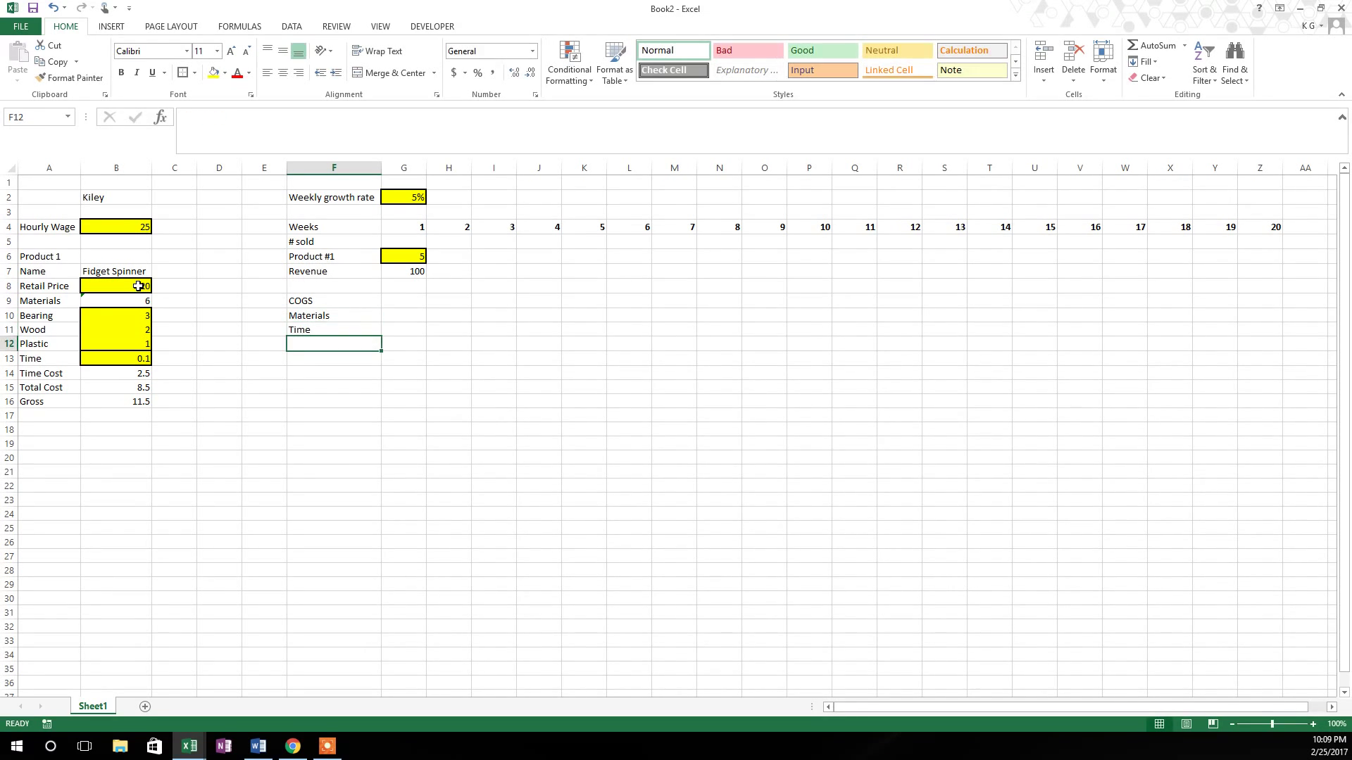
key("Up")
key("Up")
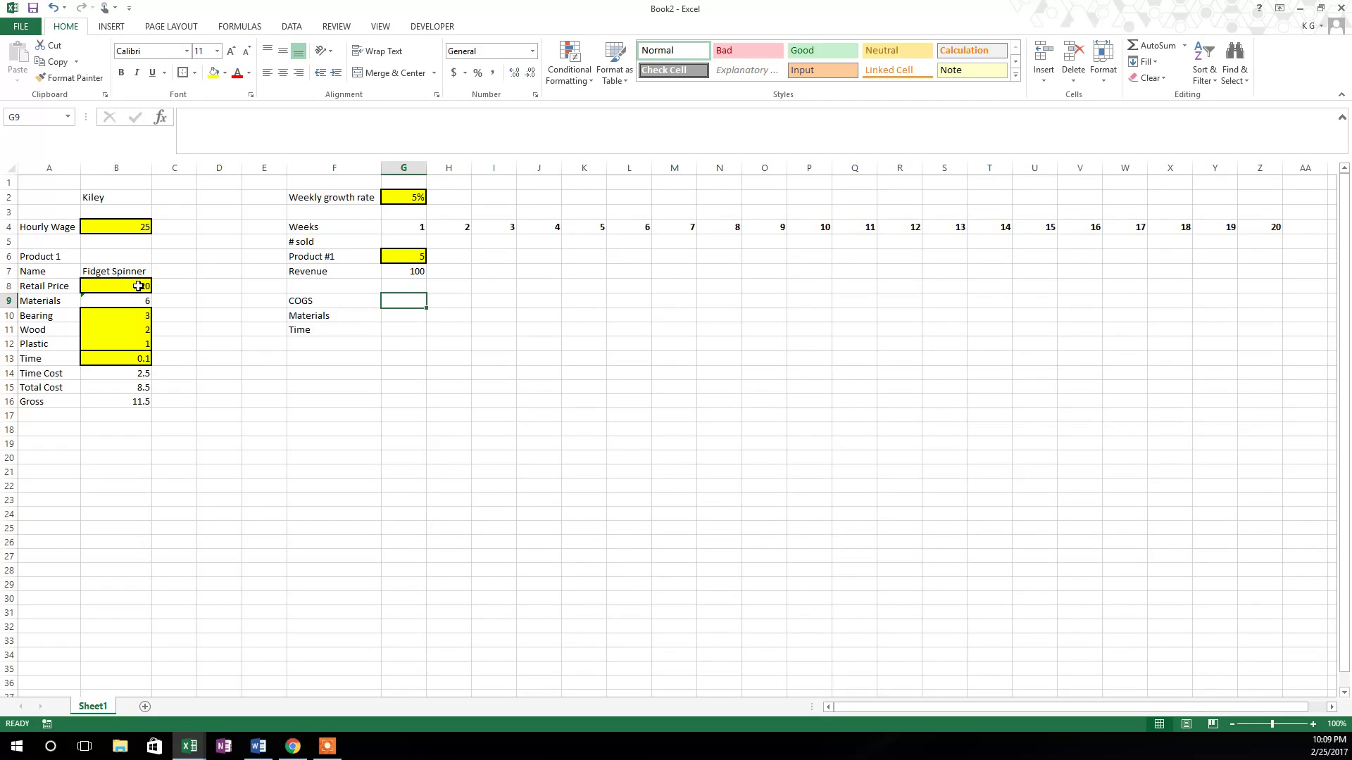
Step: Enter the week-1 materials COGS in G10 as =+G6*$B$9, giving 30
key("Down")
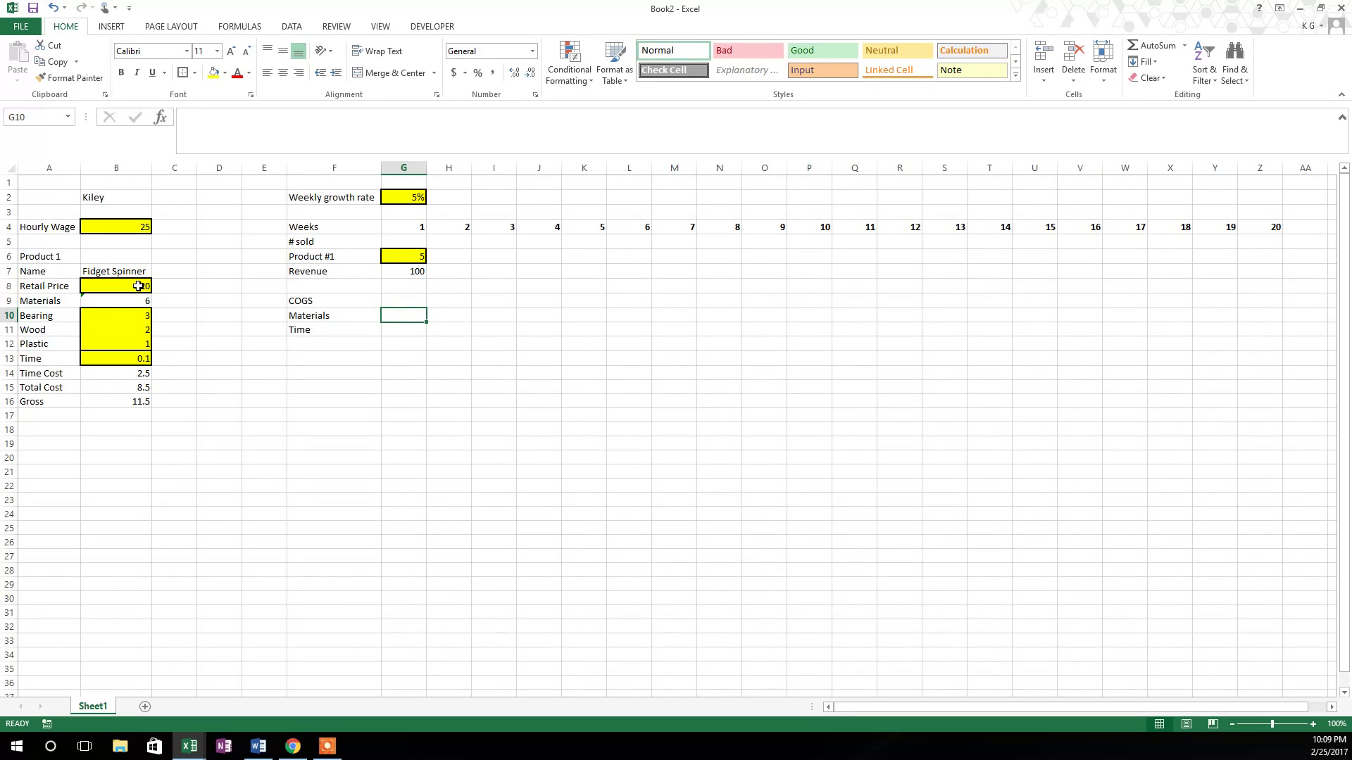
type("+")
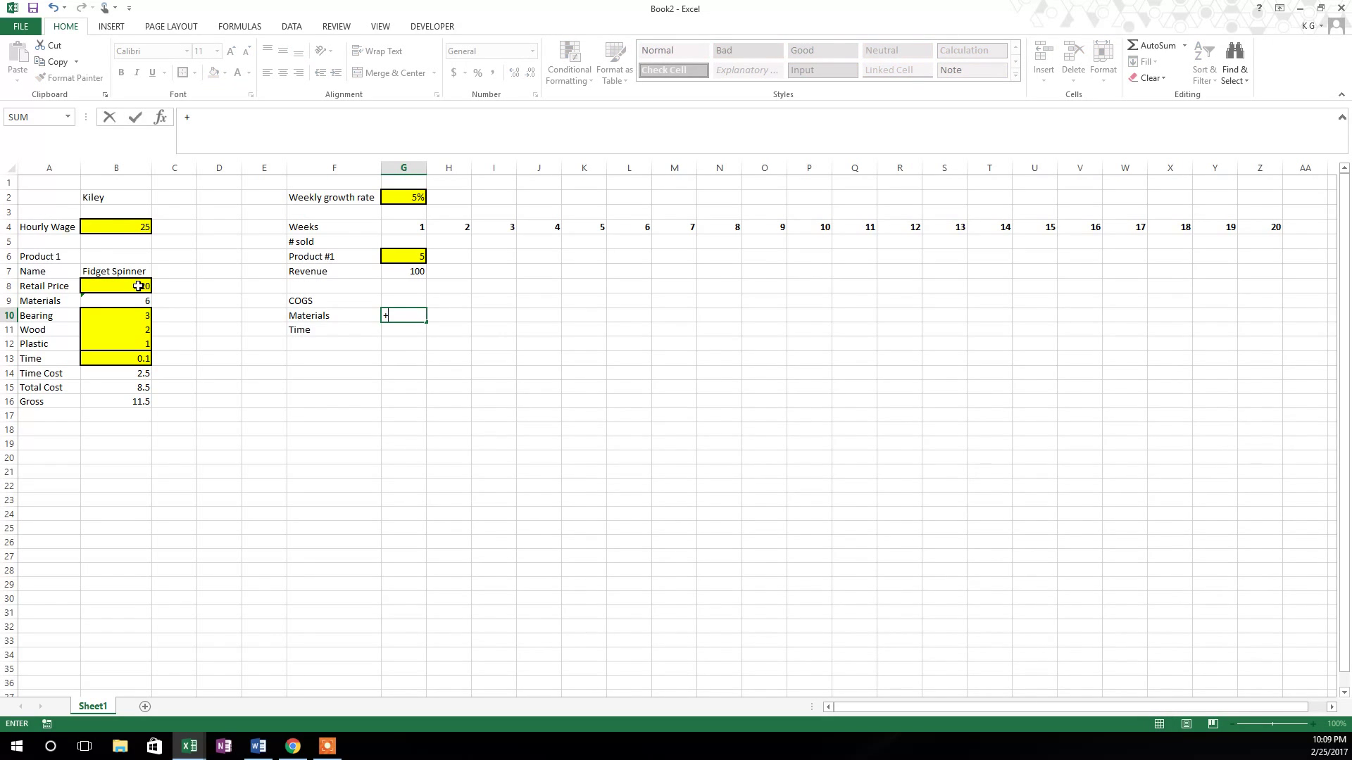
key("Up")
key("Up")
key("Up")
key("Up")
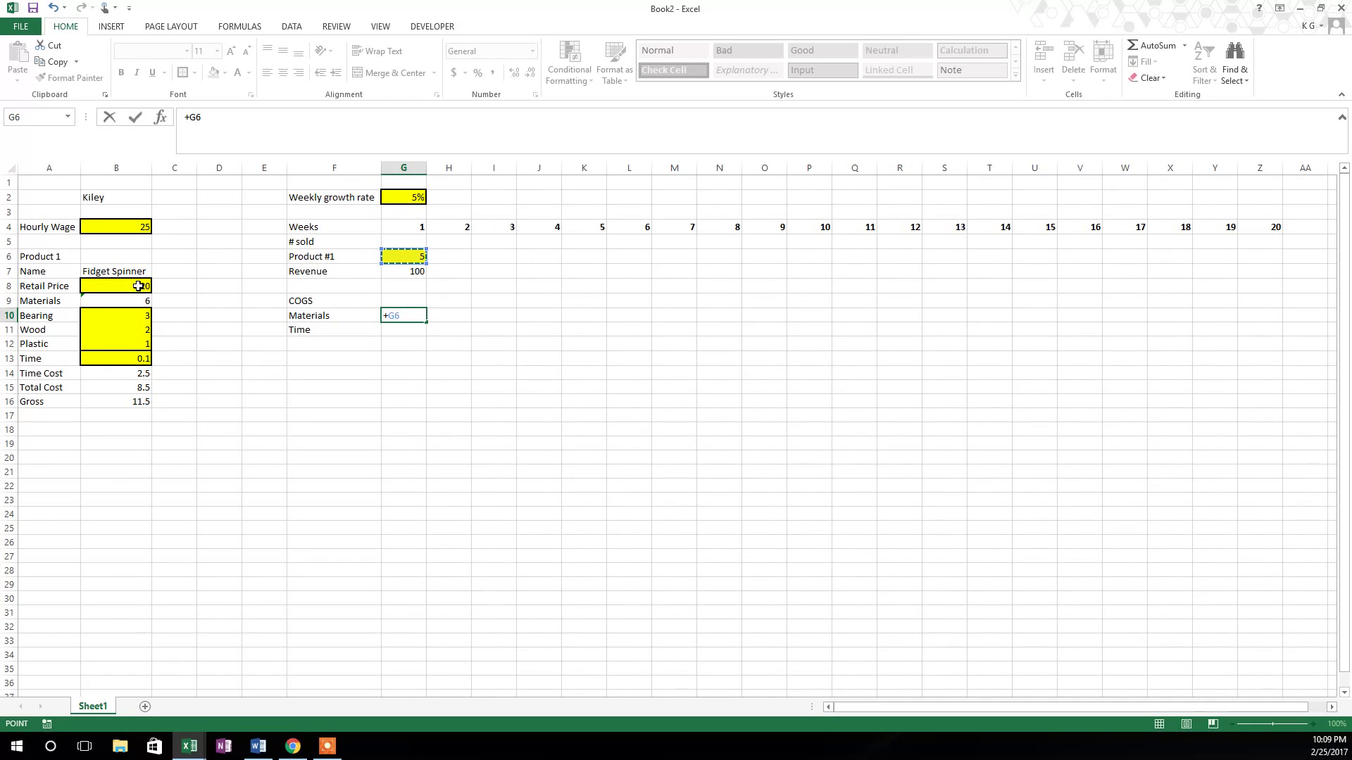
type("*")
left_click(131, 301)
key("F4")
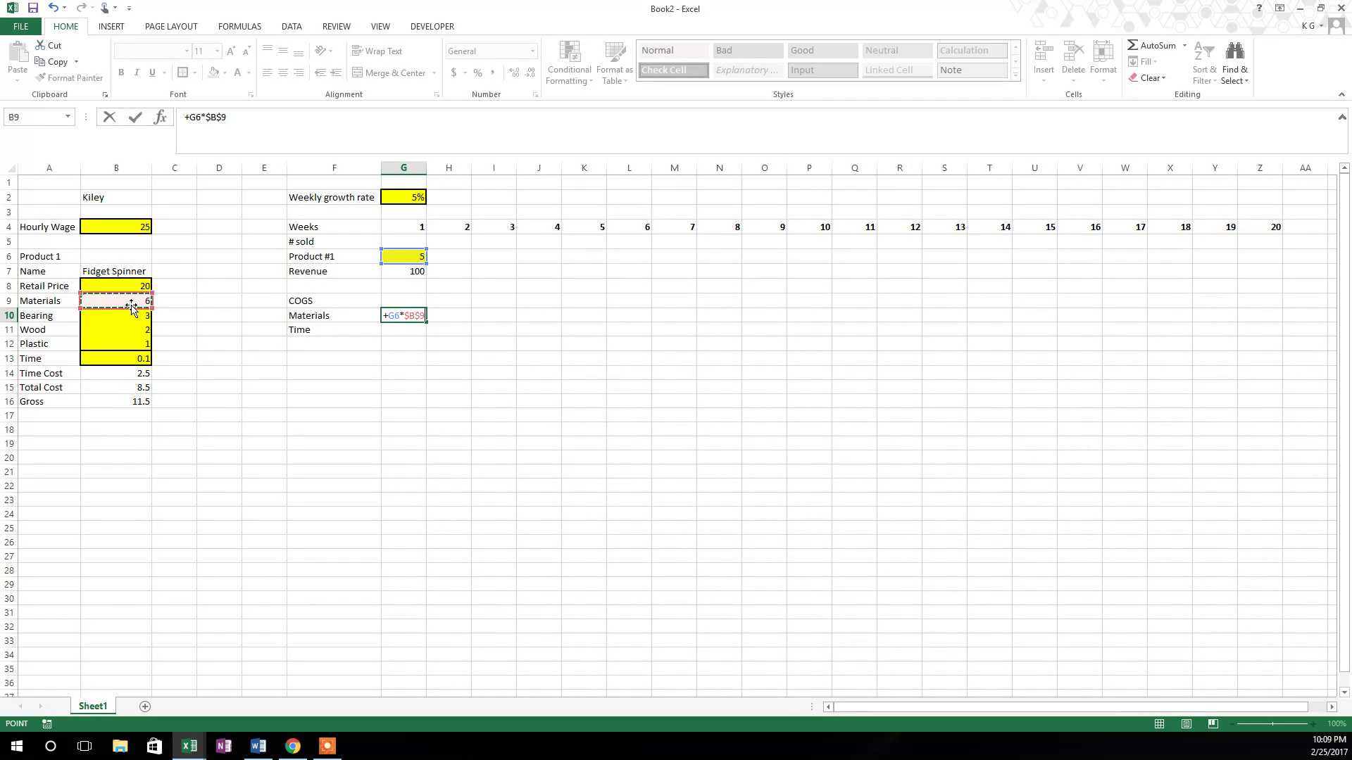
key("Return")
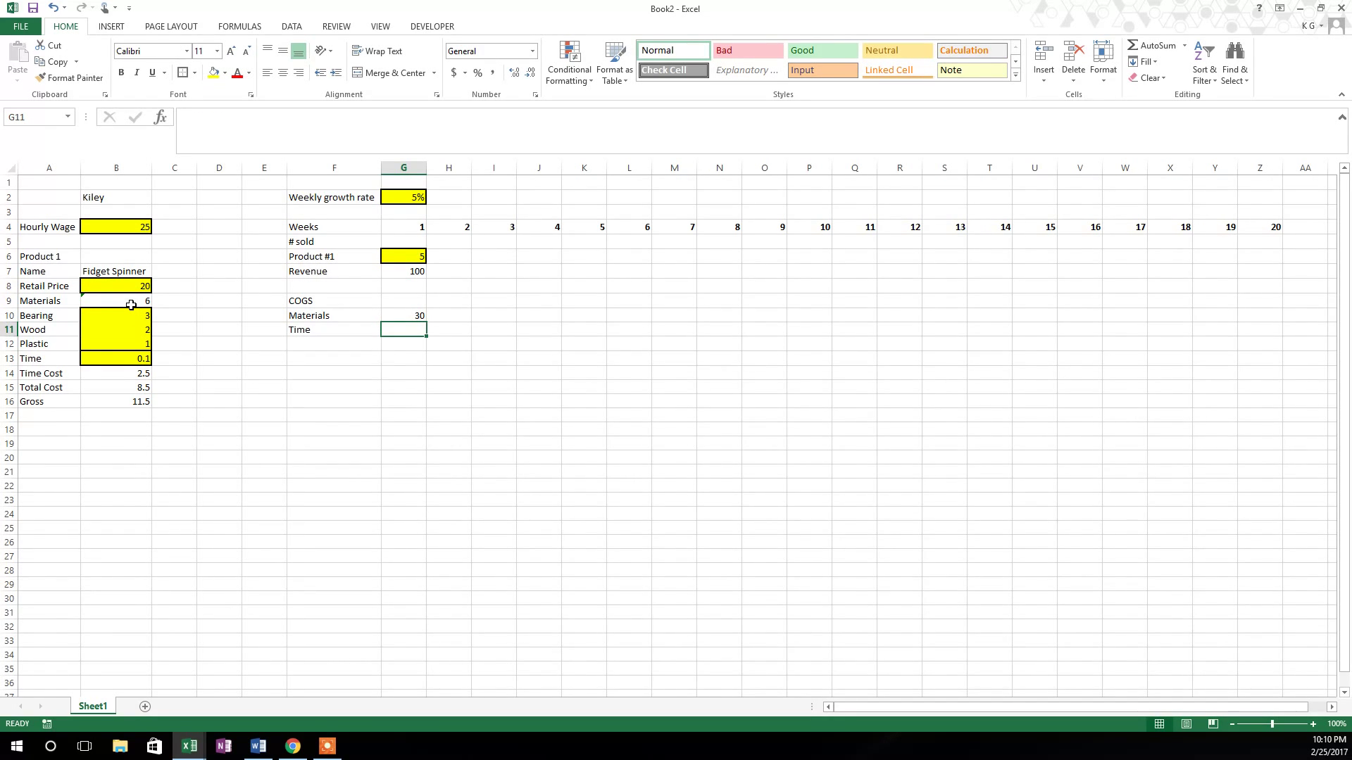
Step: Enter the week-1 time COGS in G11 as =+G6*B14, giving 12.5
type("+")
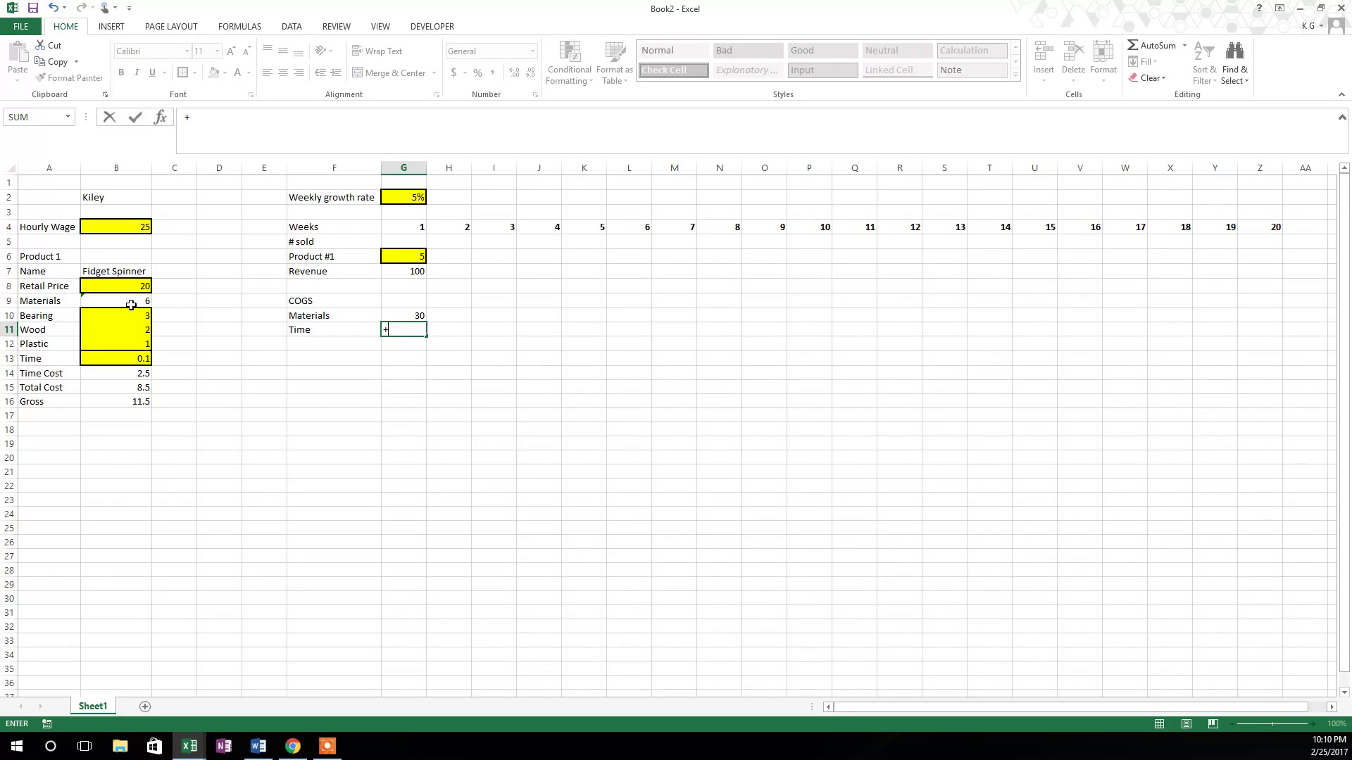
left_click(414, 256)
type("*")
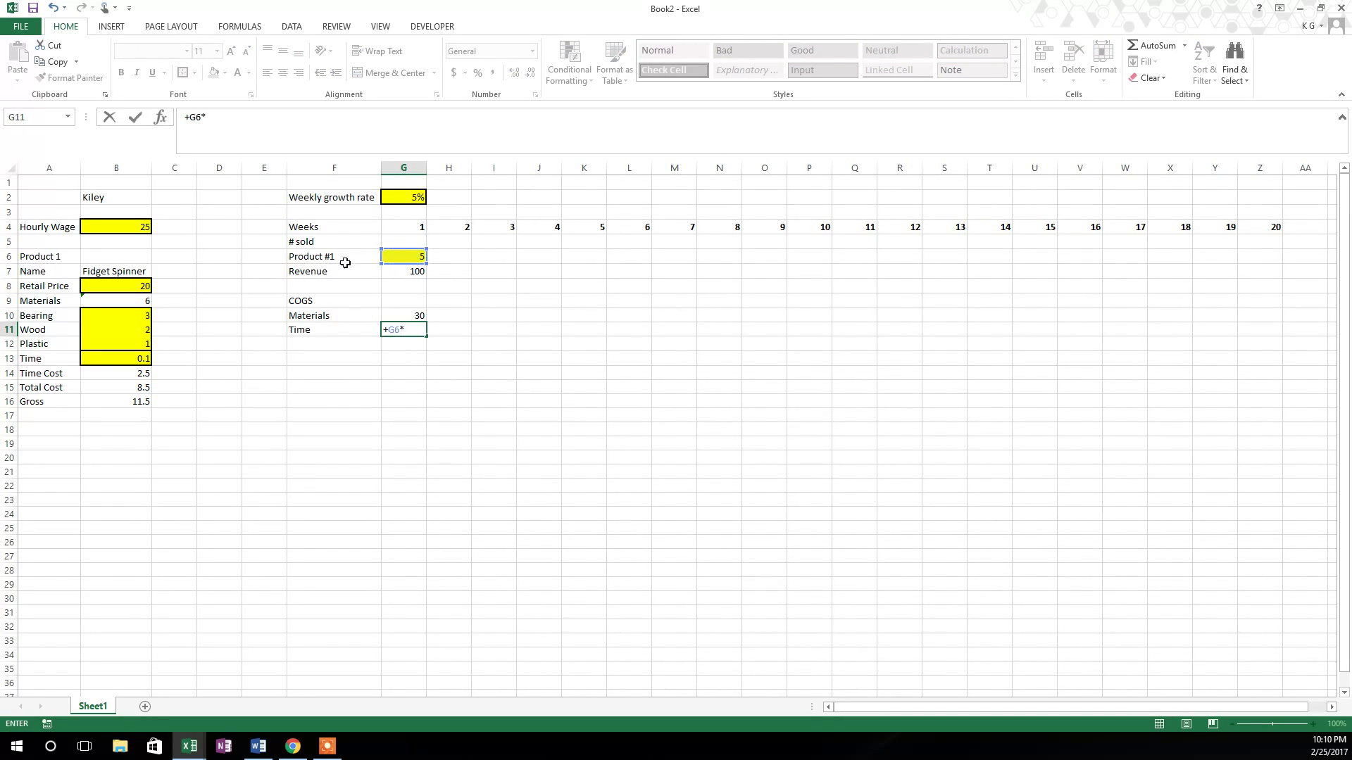
left_click(118, 370)
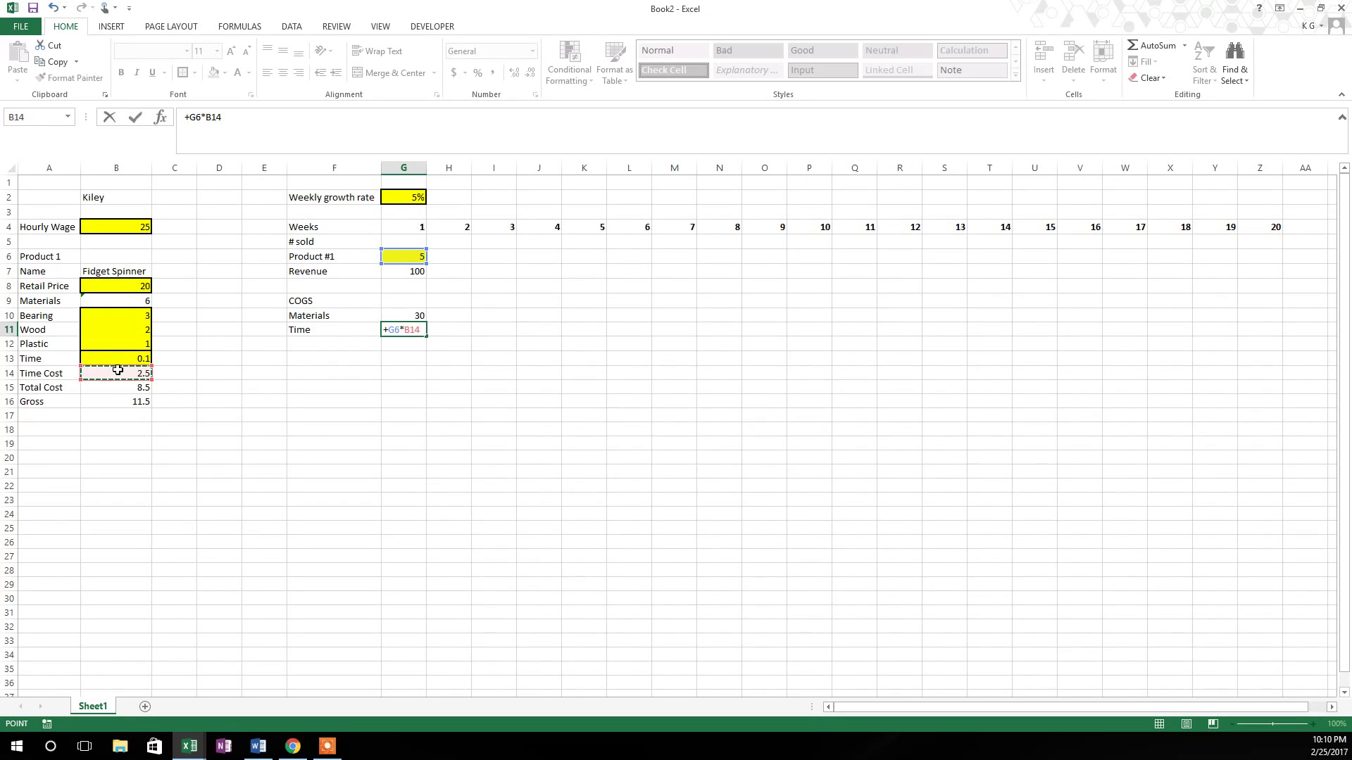
key("Return")
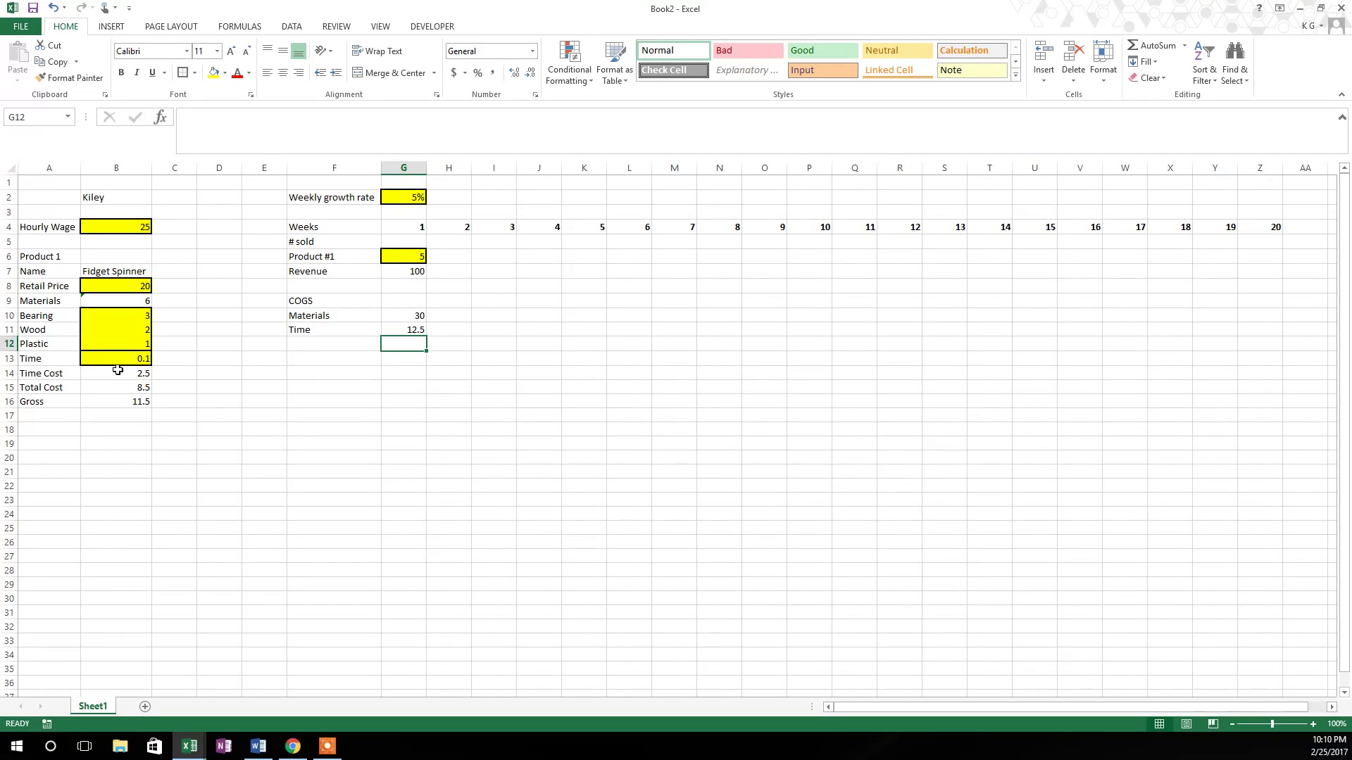
Step: Label F12 'Total COGS' and enter =+SUM(G10:G11) in G12, showing 42.5
key("Left")
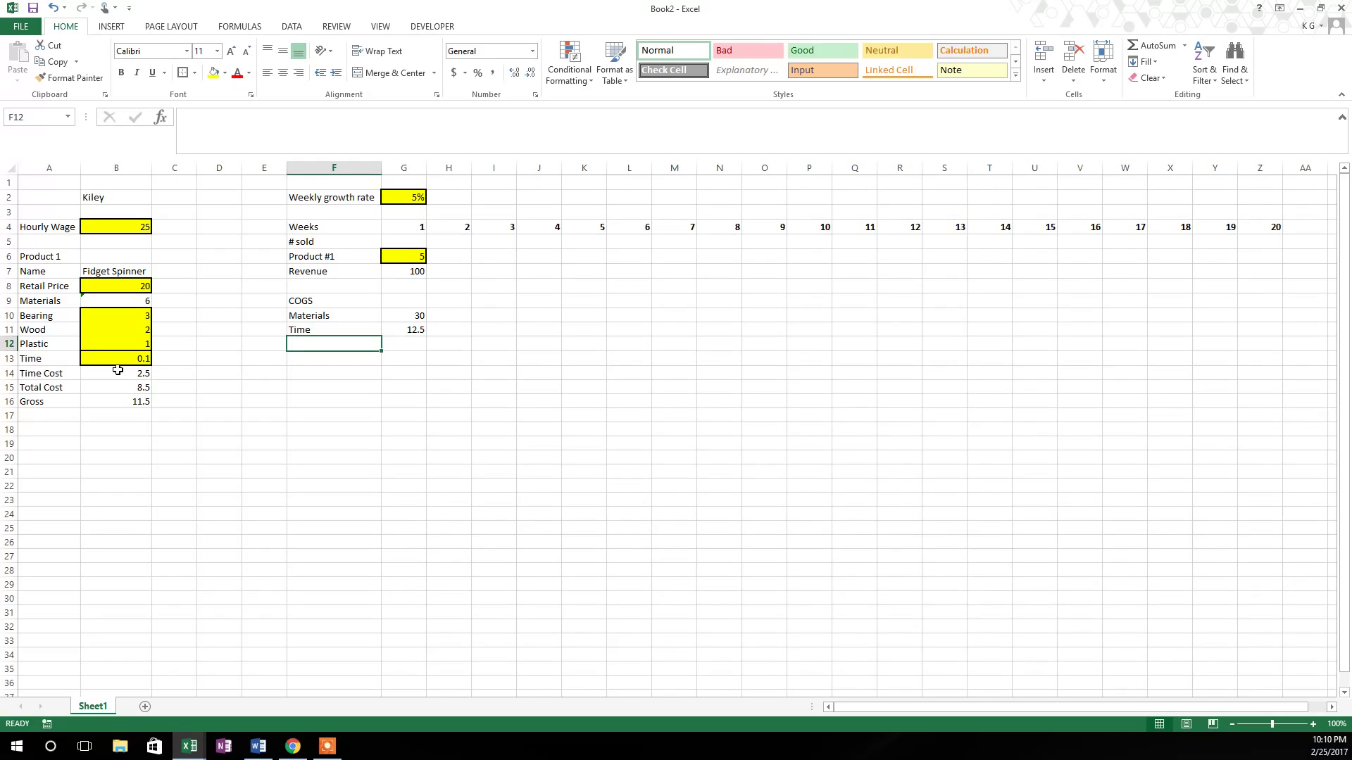
type("Tot")
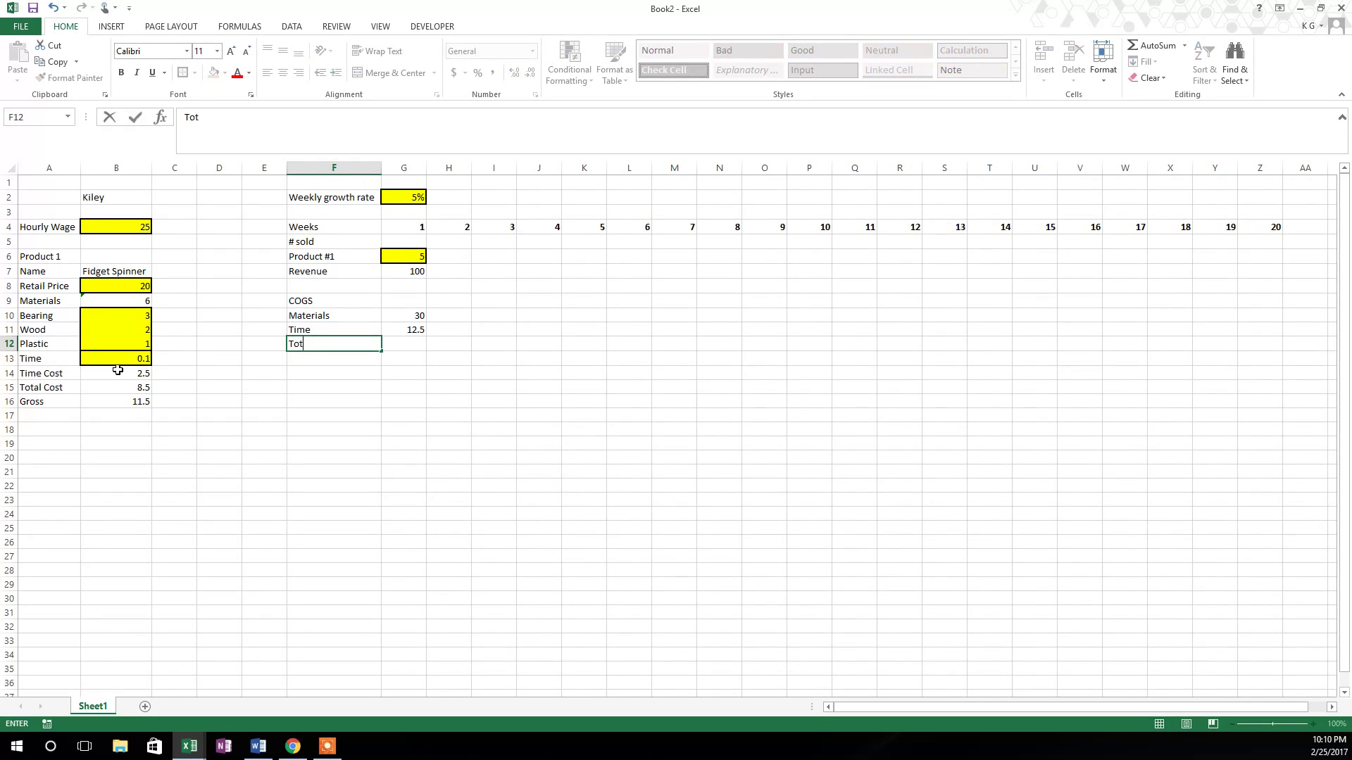
type("al COGS")
key("Tab")
type("+")
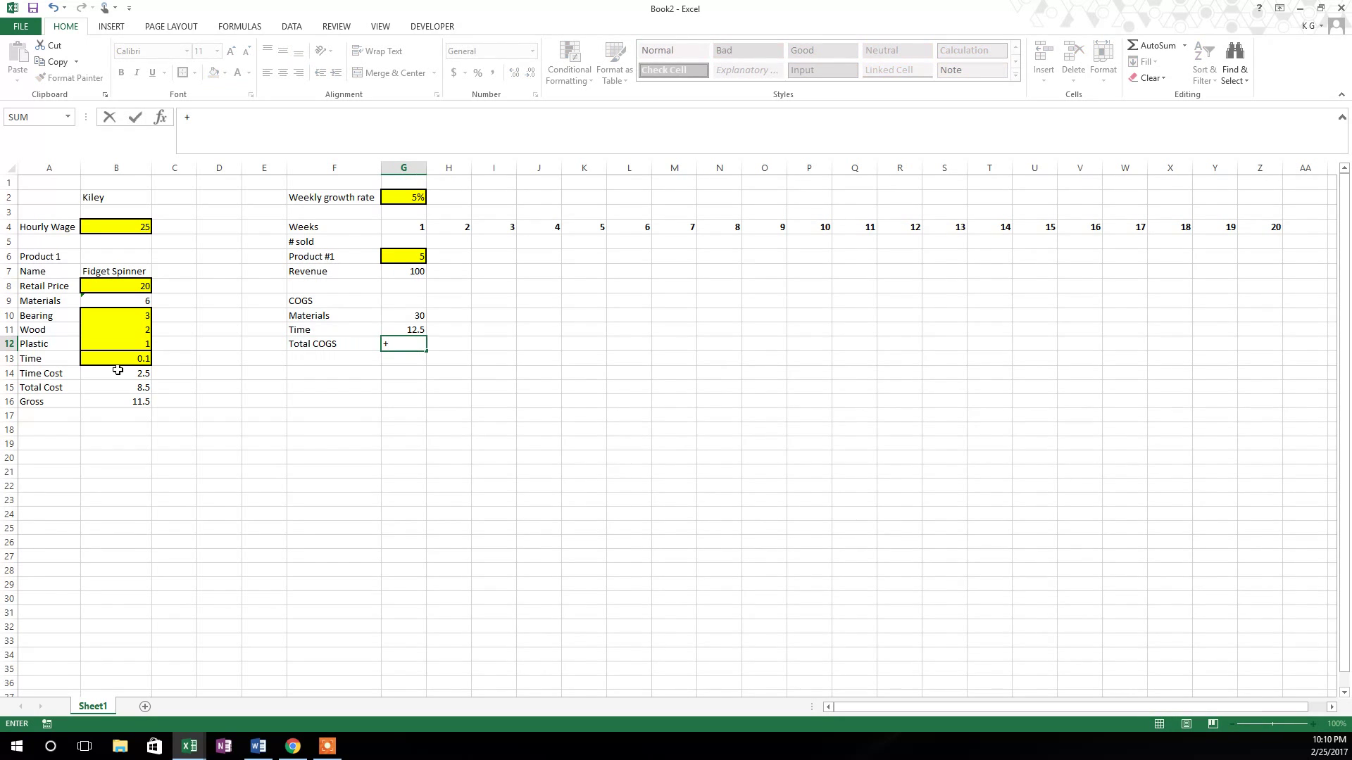
type("sum")
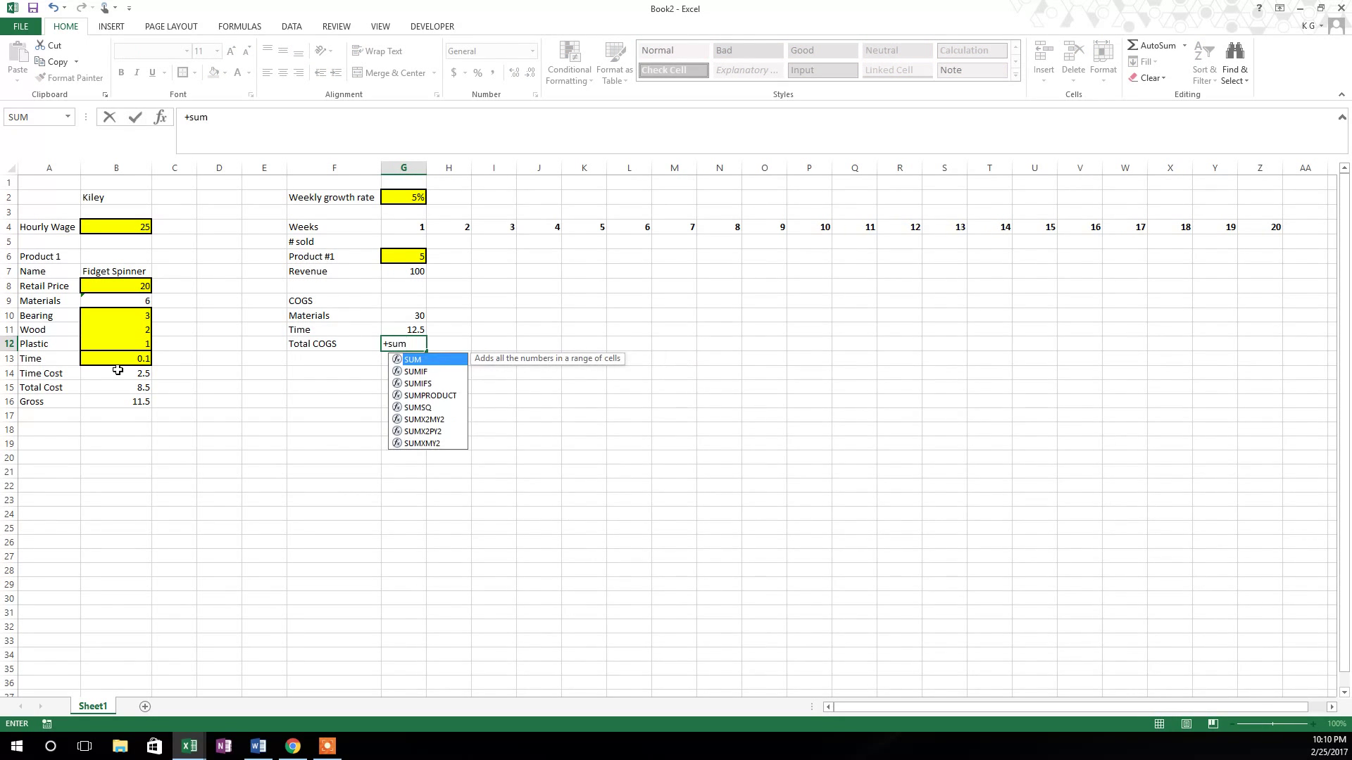
key("Tab")
key("Up")
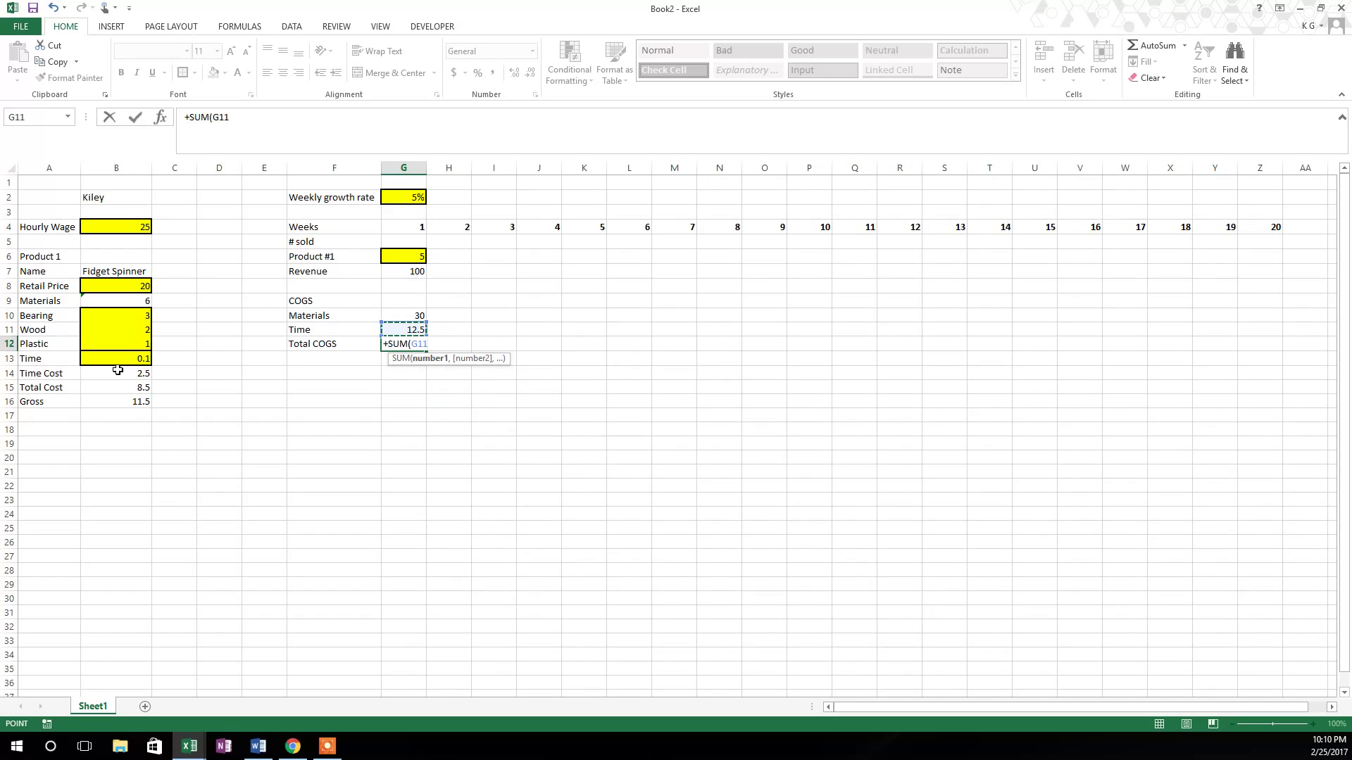
left_click_drag(396, 312, 402, 325)
type(")")
key("Return")
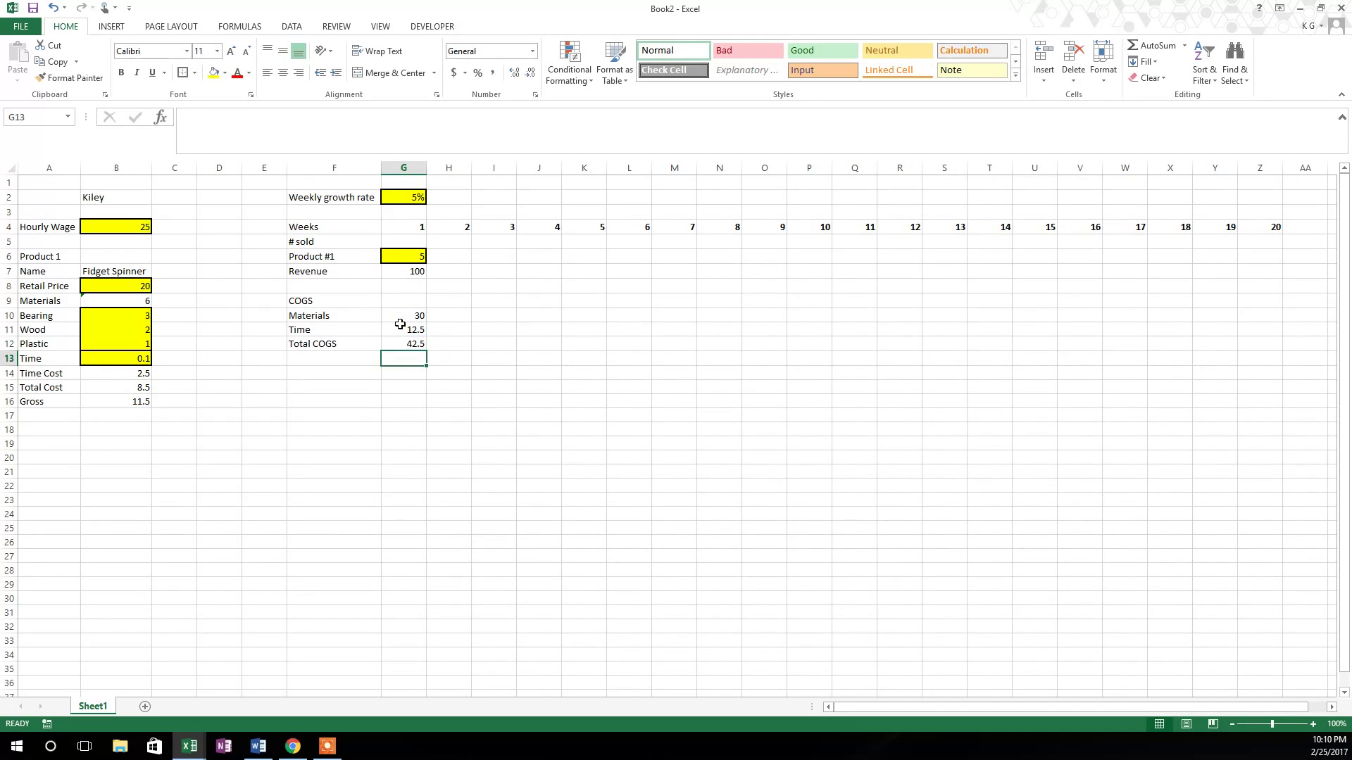
key("Down")
Step: Label F14 'Gross' and enter =+G7-G12 in G14, showing 57.5
key("Left")
type("Gros")
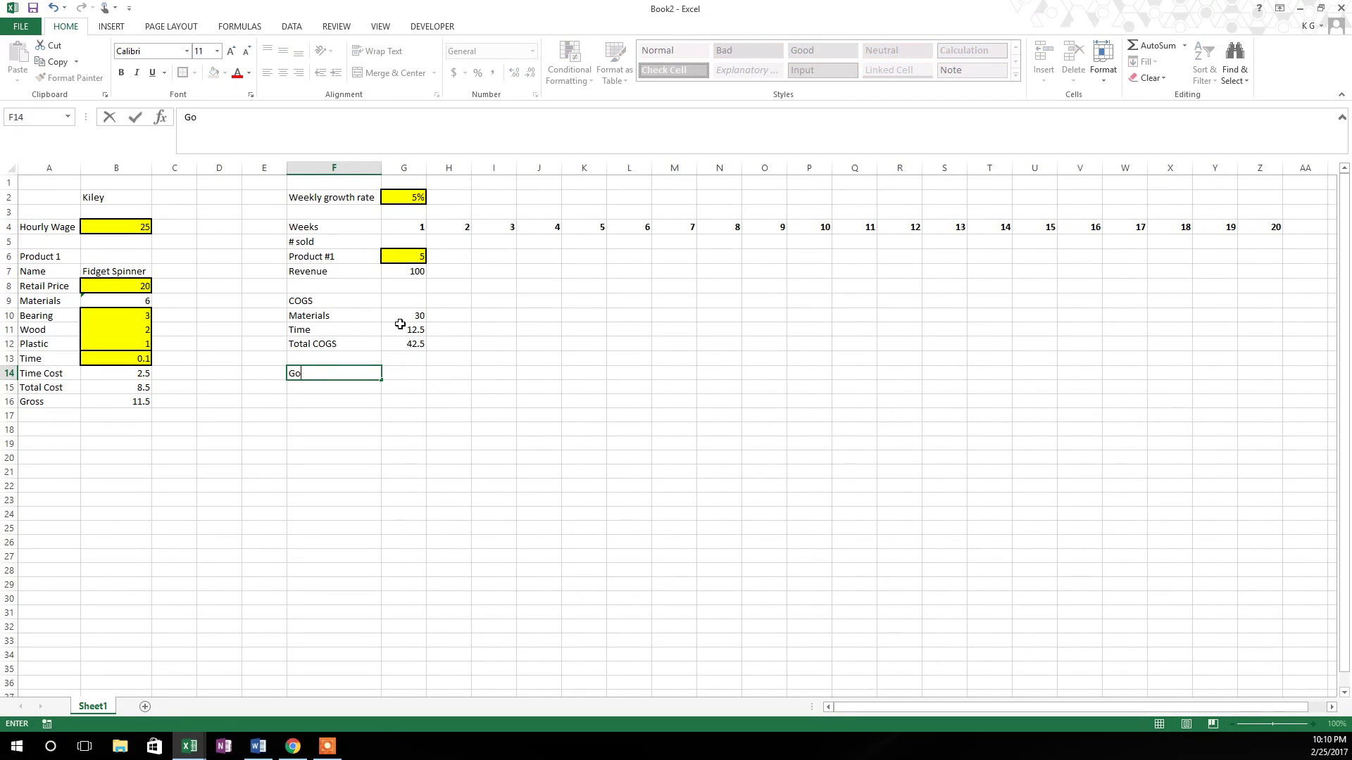
type("s")
key("Tab")
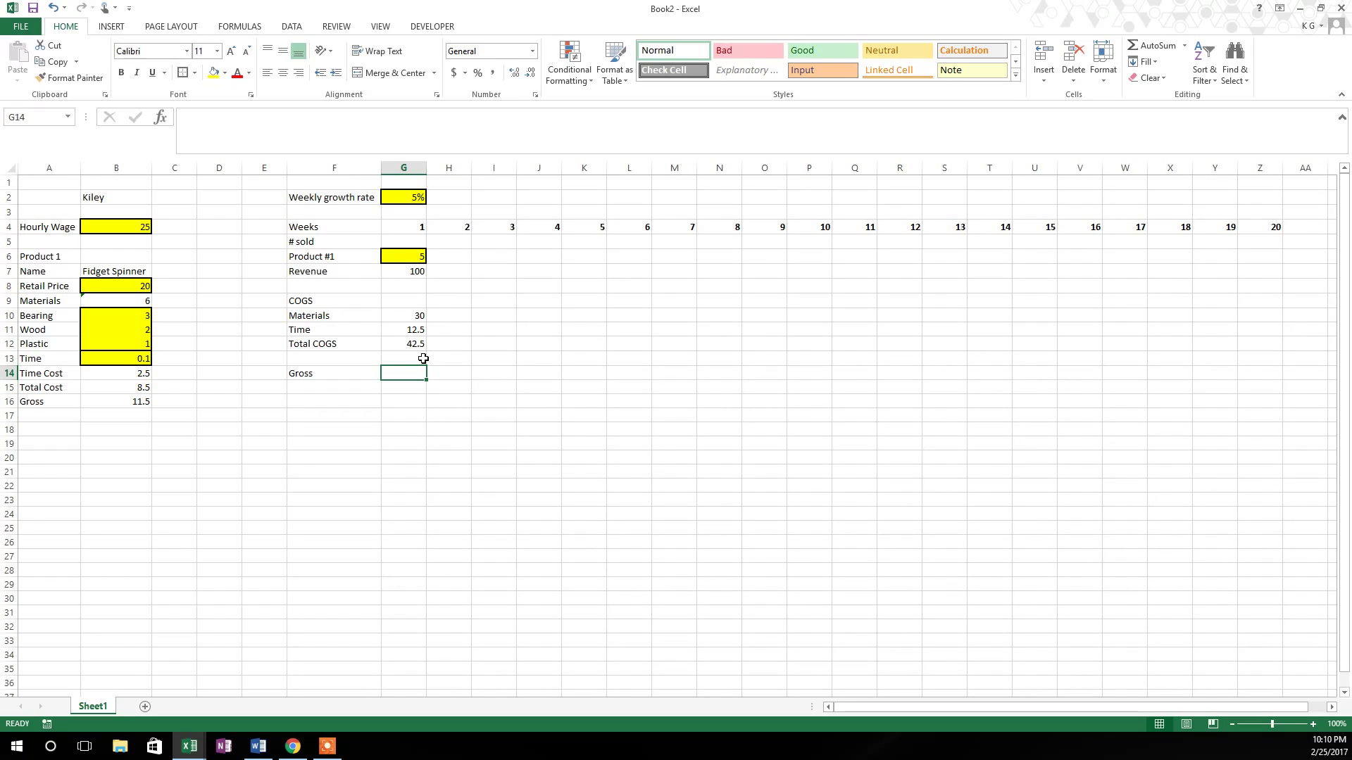
type("+")
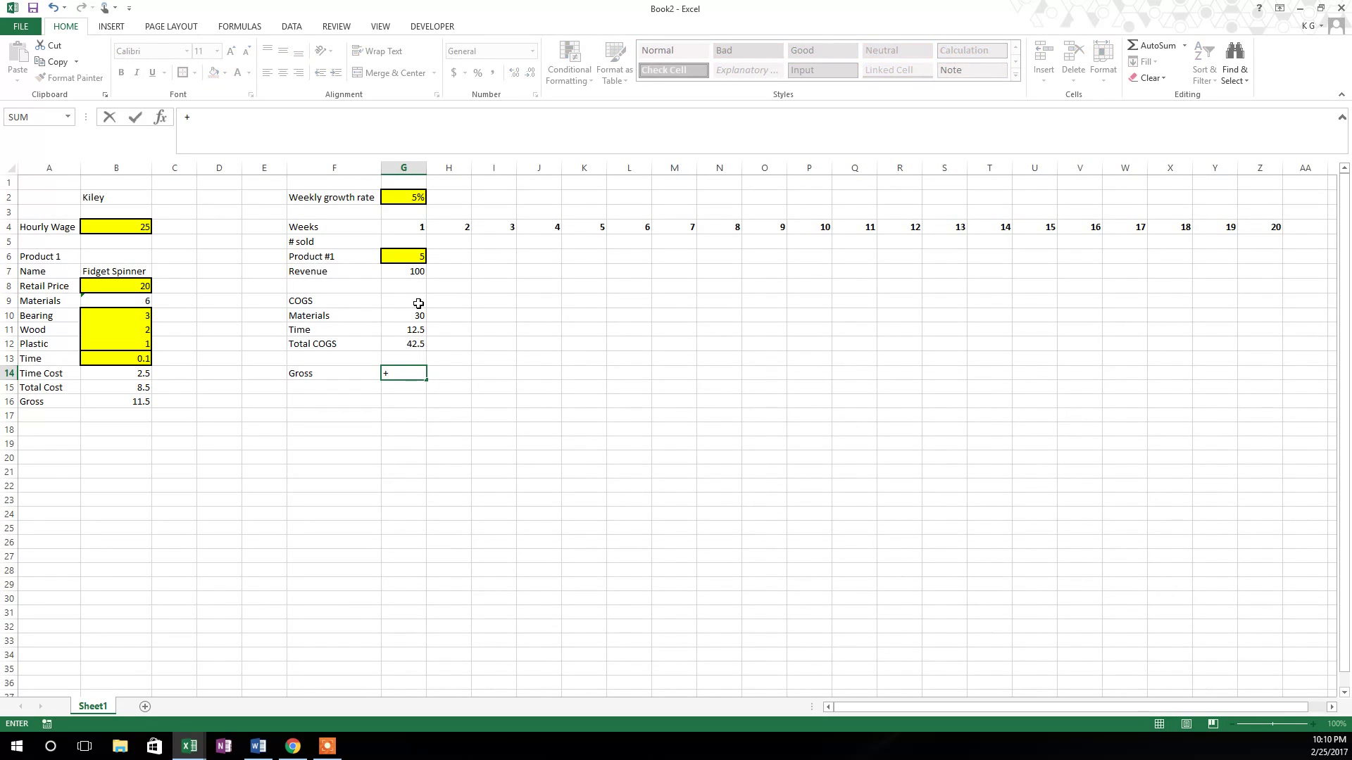
left_click(414, 271)
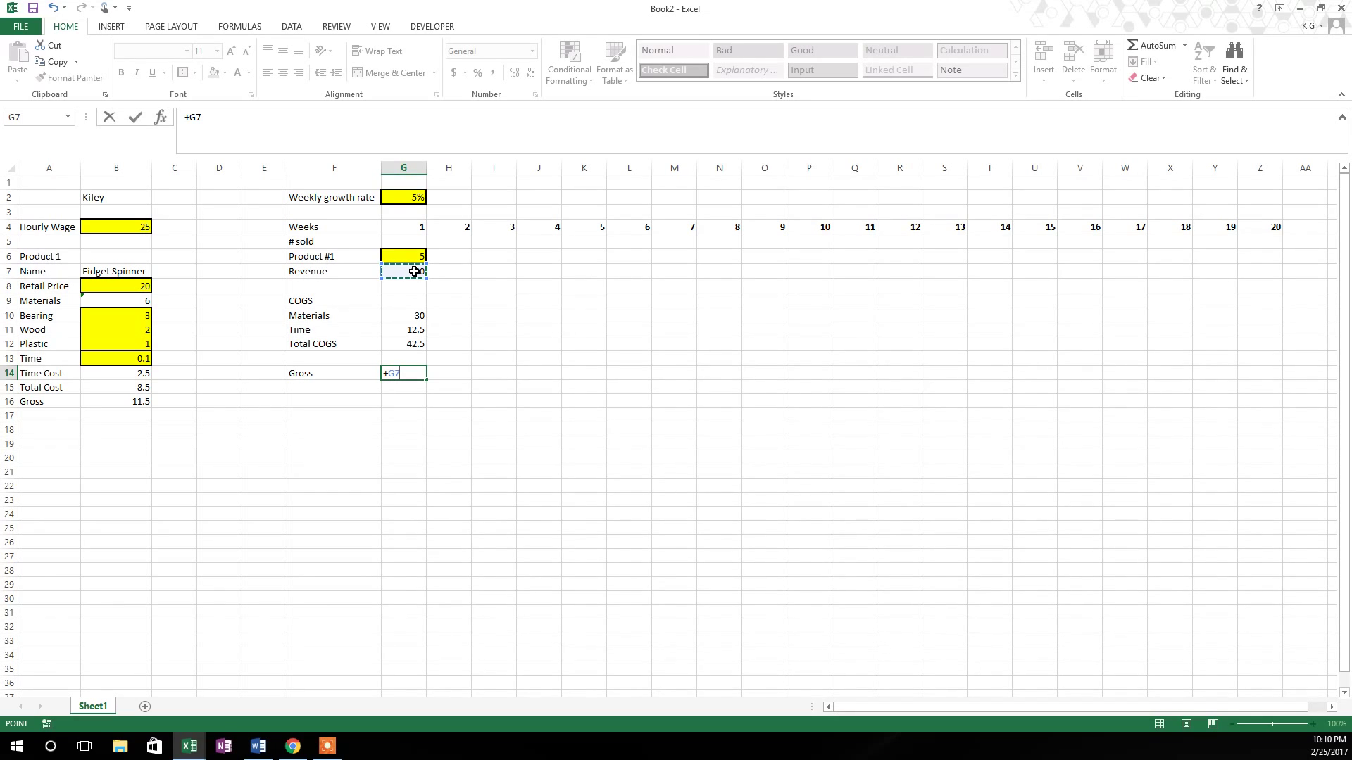
type("-")
left_click(414, 344)
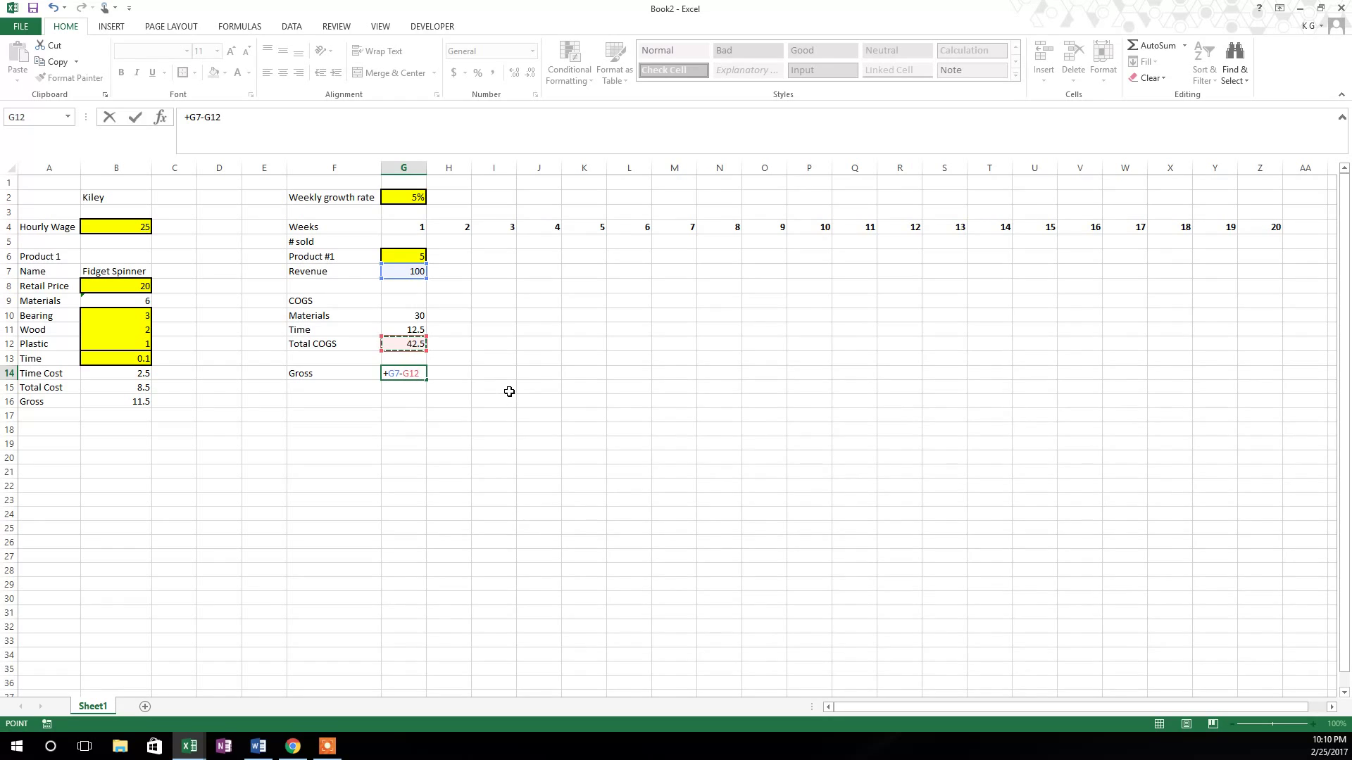
key("Return")
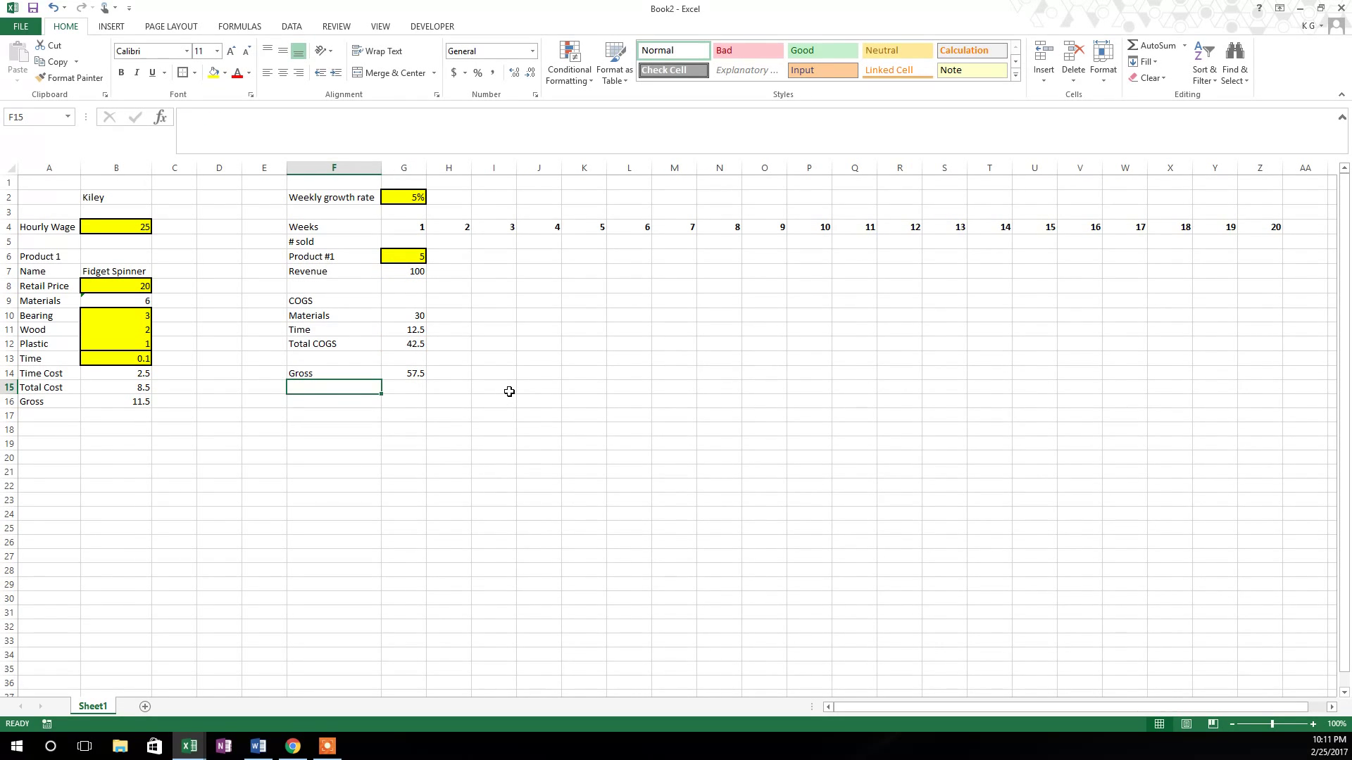
key("Down")
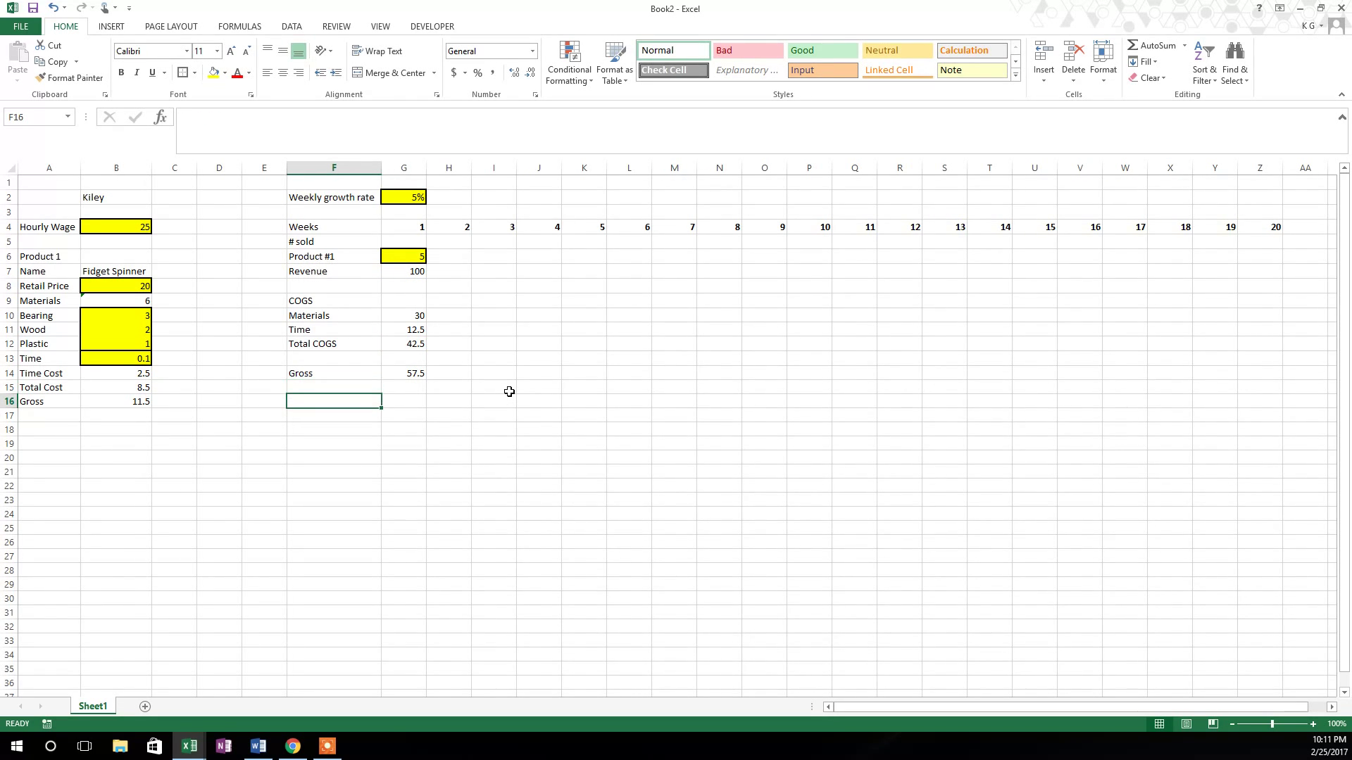